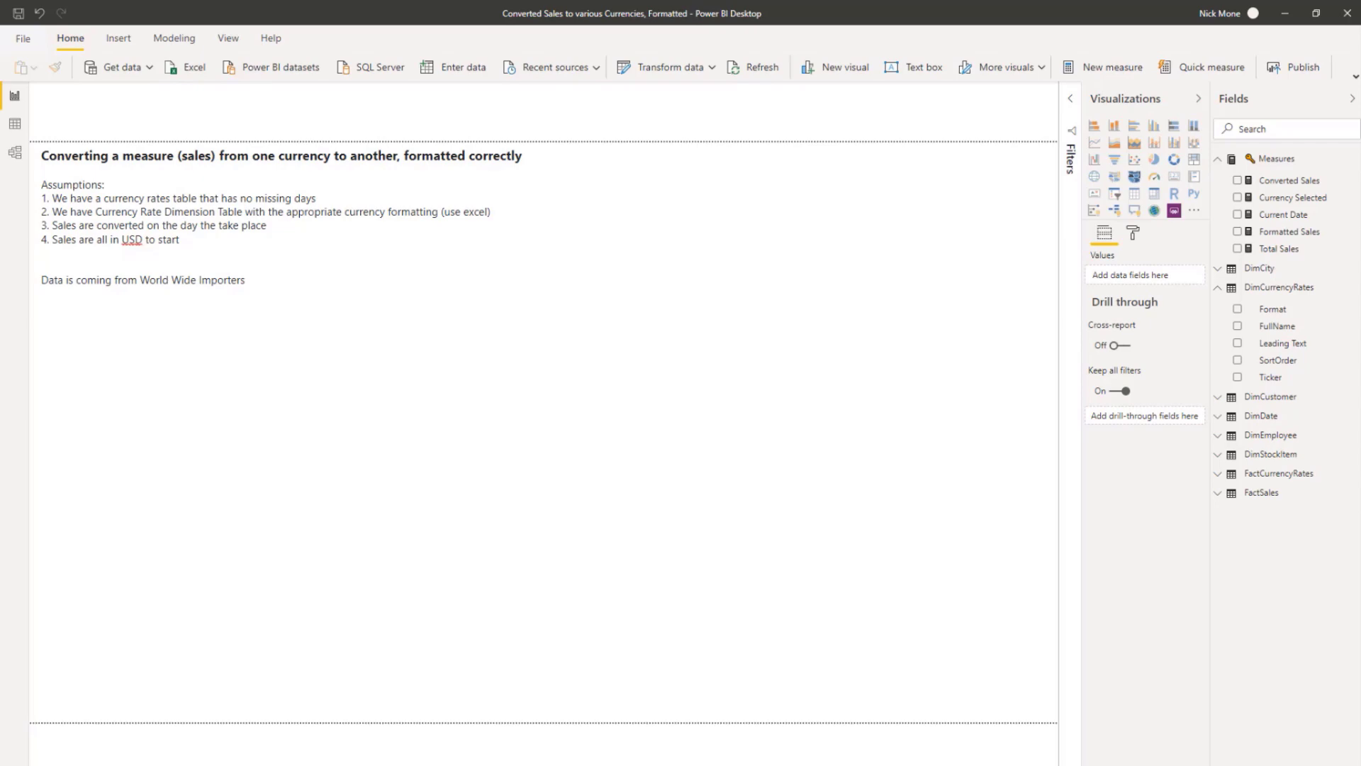
Bring the Excel currency table to the centre and highlight the full names, tickers and sort order
{"action": "left_click_drag", "start_coordinate": [0, 116], "coordinate": [423, 112]}
{"action": "left_click", "coordinate": [319, 347]}
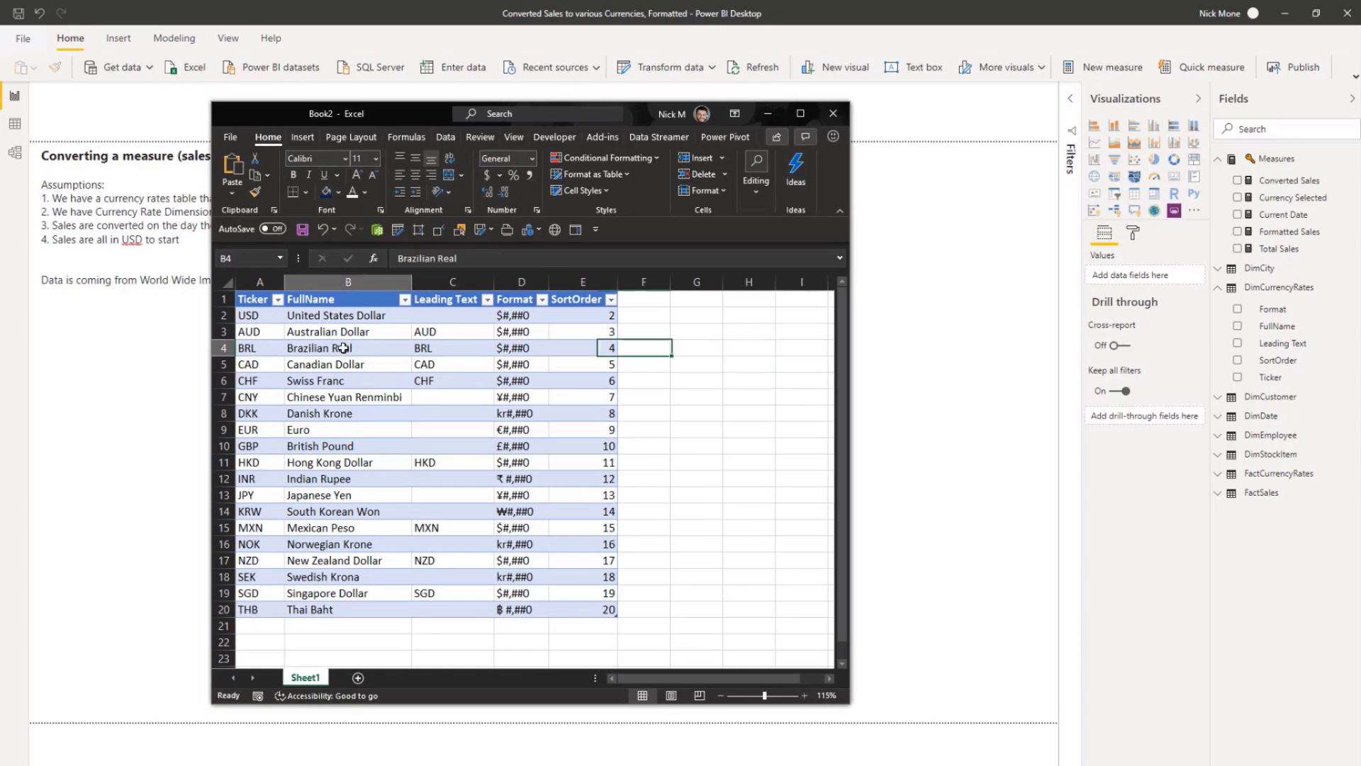
{"action": "left_click_drag", "start_coordinate": [259, 314], "coordinate": [286, 618]}
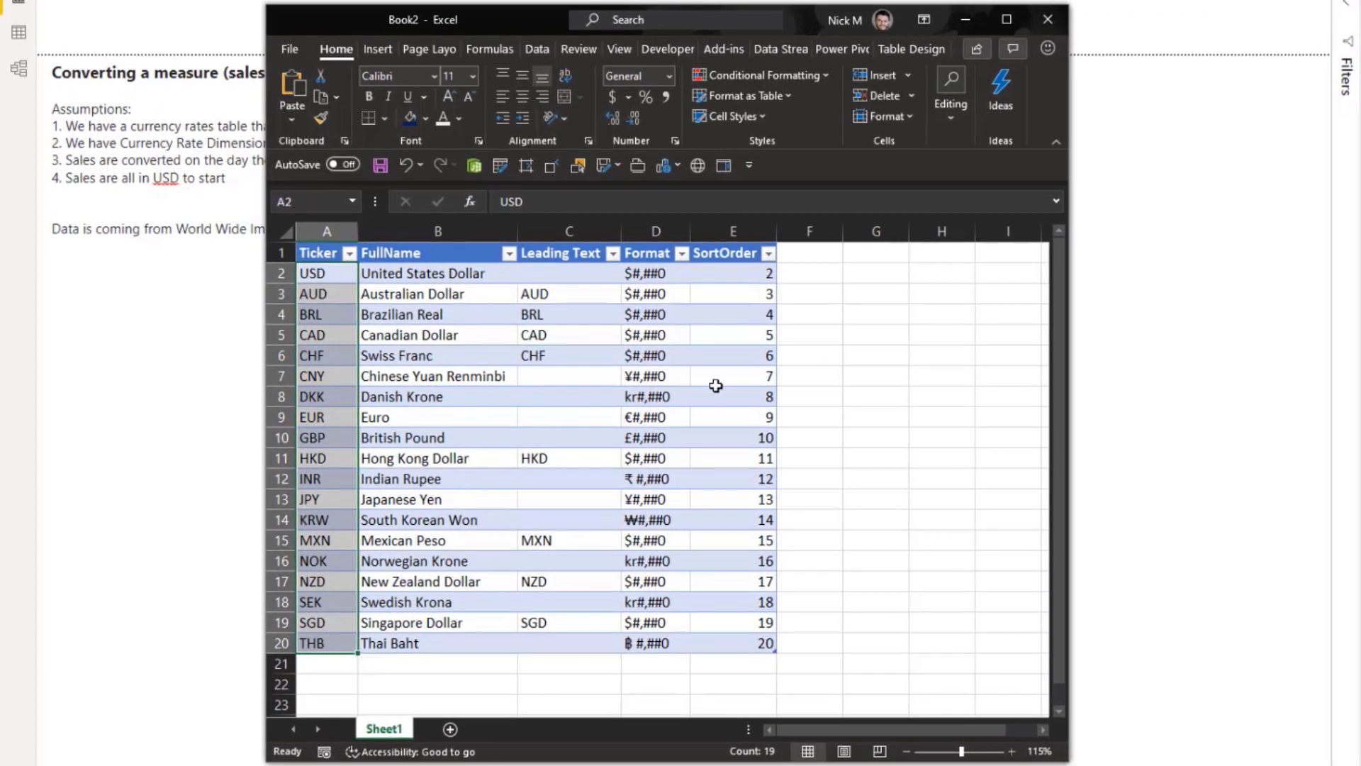
{"action": "left_click", "coordinate": [716, 385]}
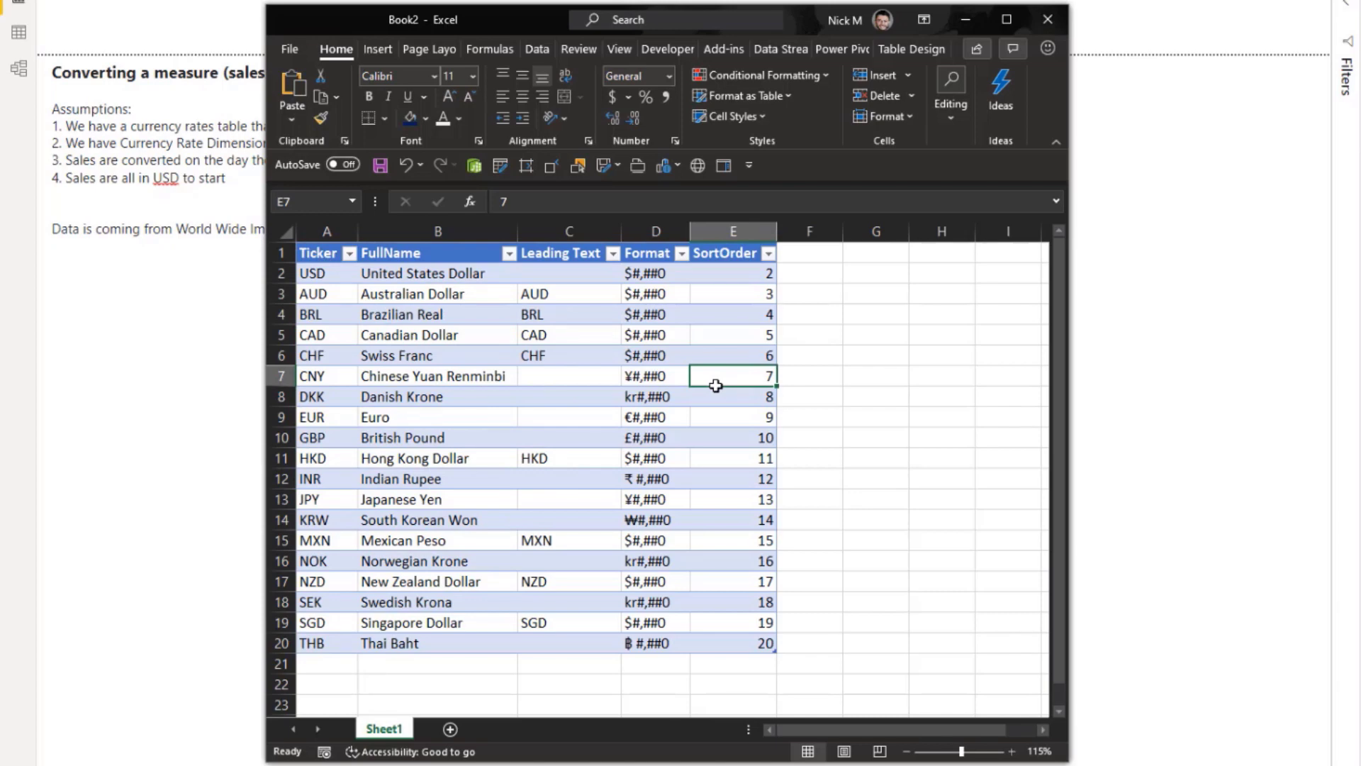
Walk through the Format strings such as $#,##0, the AUD Leading Text and the SortOrder values
{"action": "key", "text": "Up"}
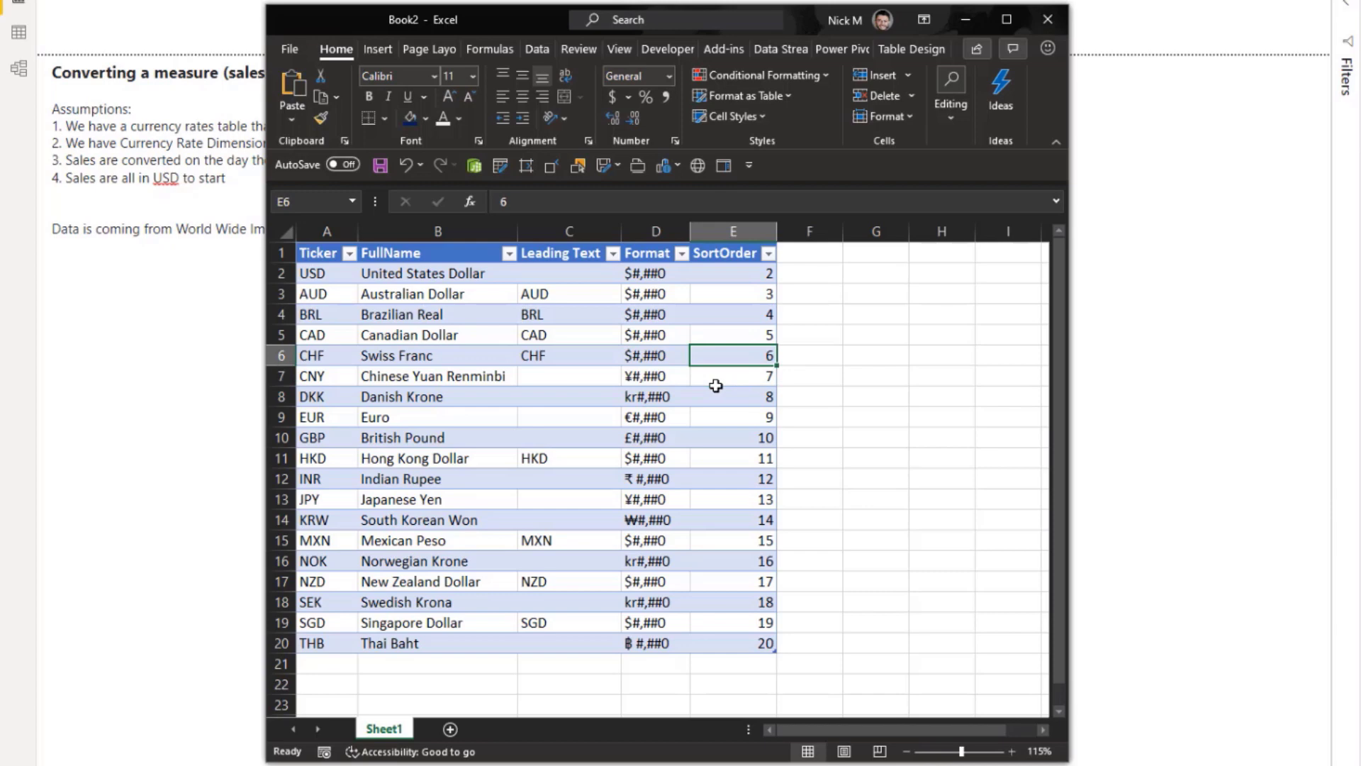
{"action": "key", "text": "Left"}
{"action": "key", "text": "Up"}
{"action": "key", "text": "Up"}
{"action": "key", "text": "Up"}
{"action": "key", "text": "Up"}
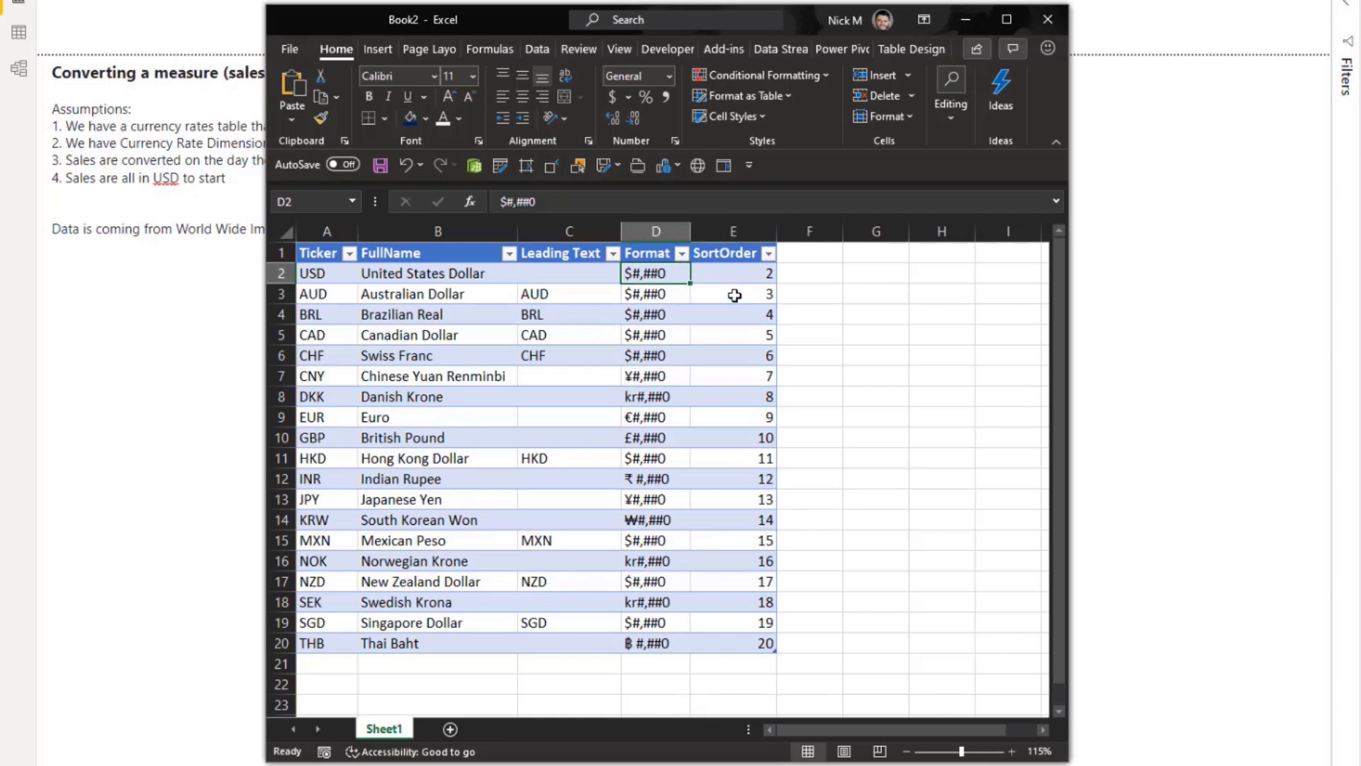
{"action": "key", "text": "shift+Down"}
{"action": "key", "text": "shift+Down"}
{"action": "key", "text": "shift+Down"}
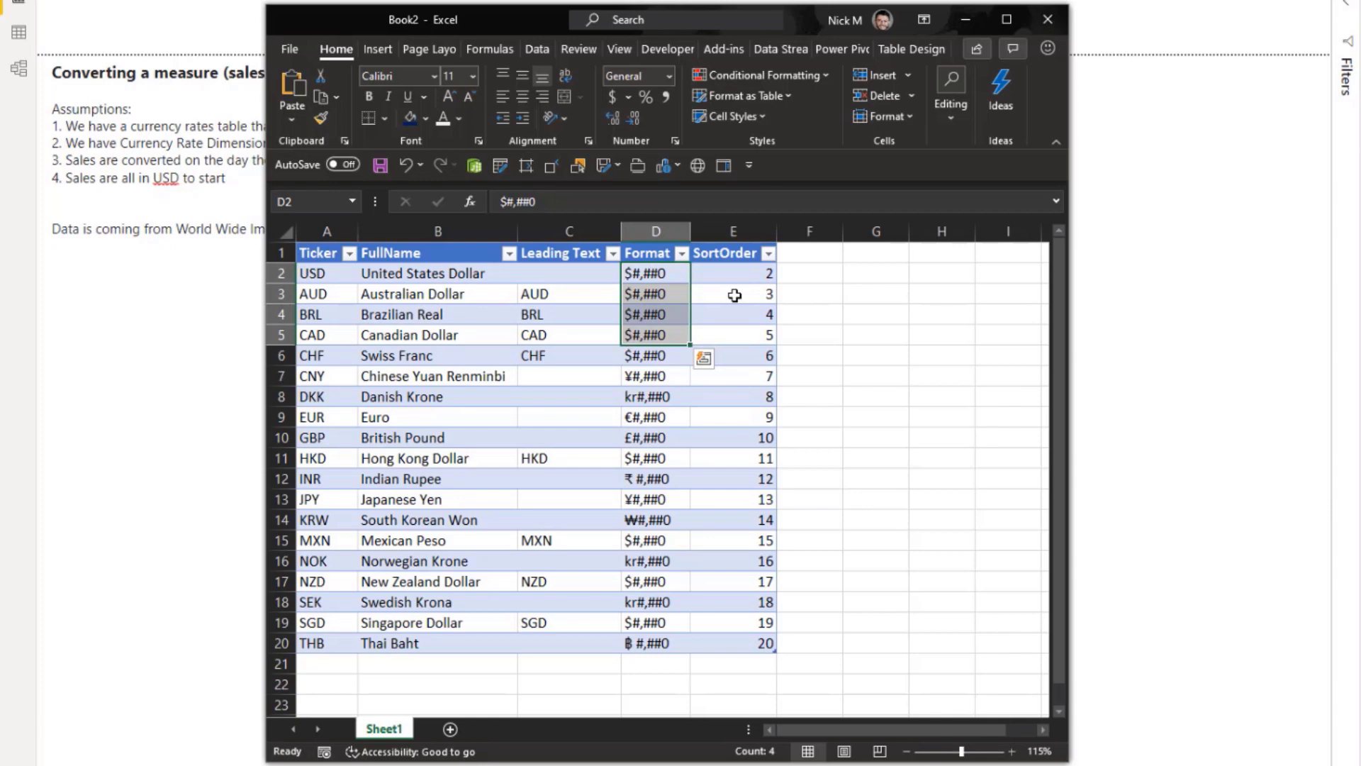
{"action": "key", "text": "Up"}
{"action": "key", "text": "Left"}
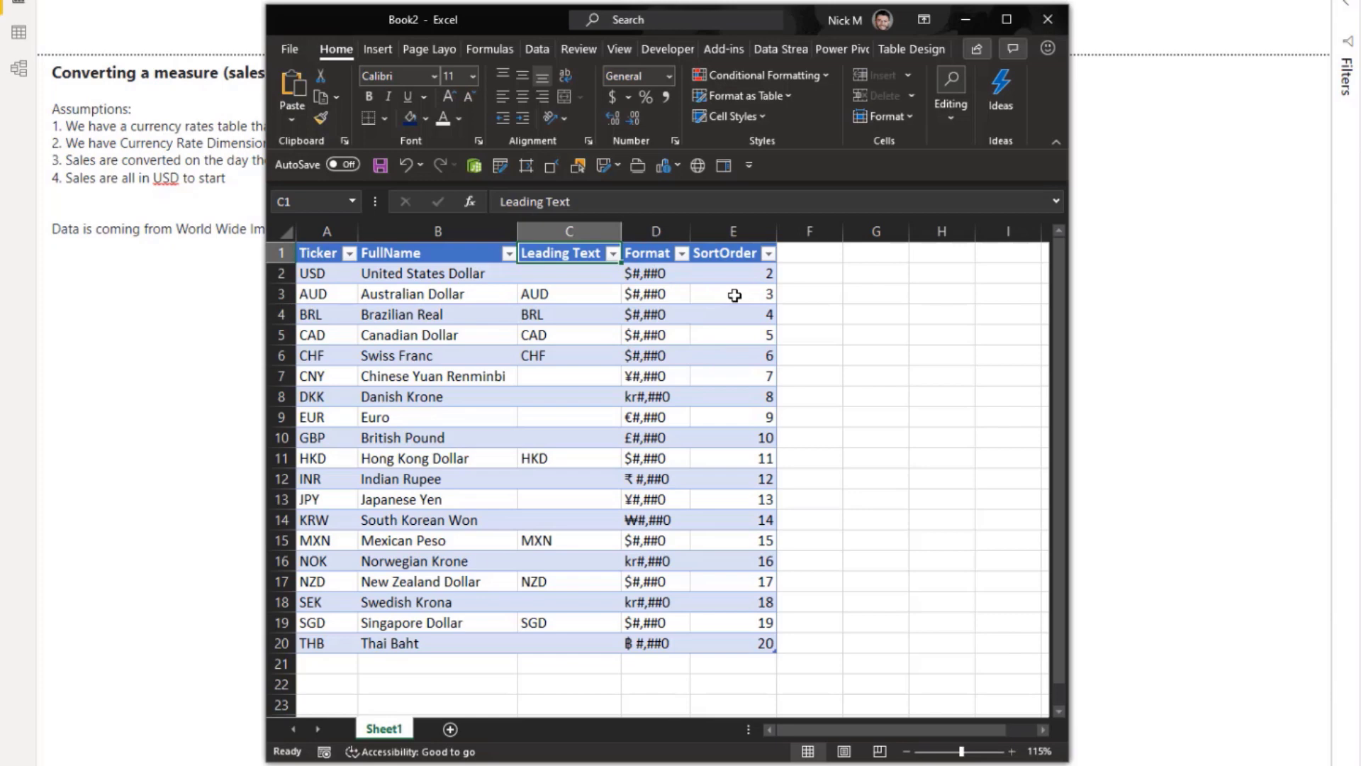
{"action": "key", "text": "Down"}
{"action": "key", "text": "Down"}
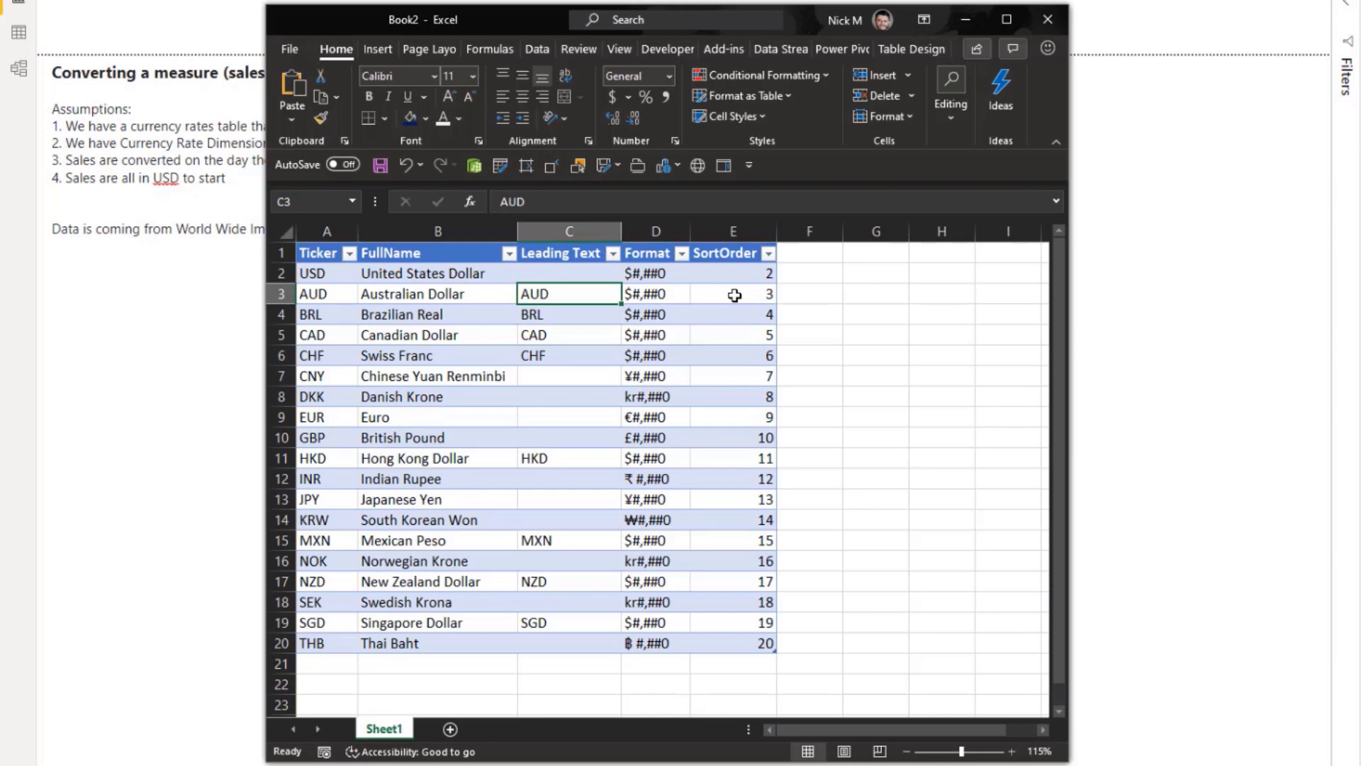
{"action": "key", "text": "Up"}
{"action": "key", "text": "Right"}
{"action": "key", "text": "Right"}
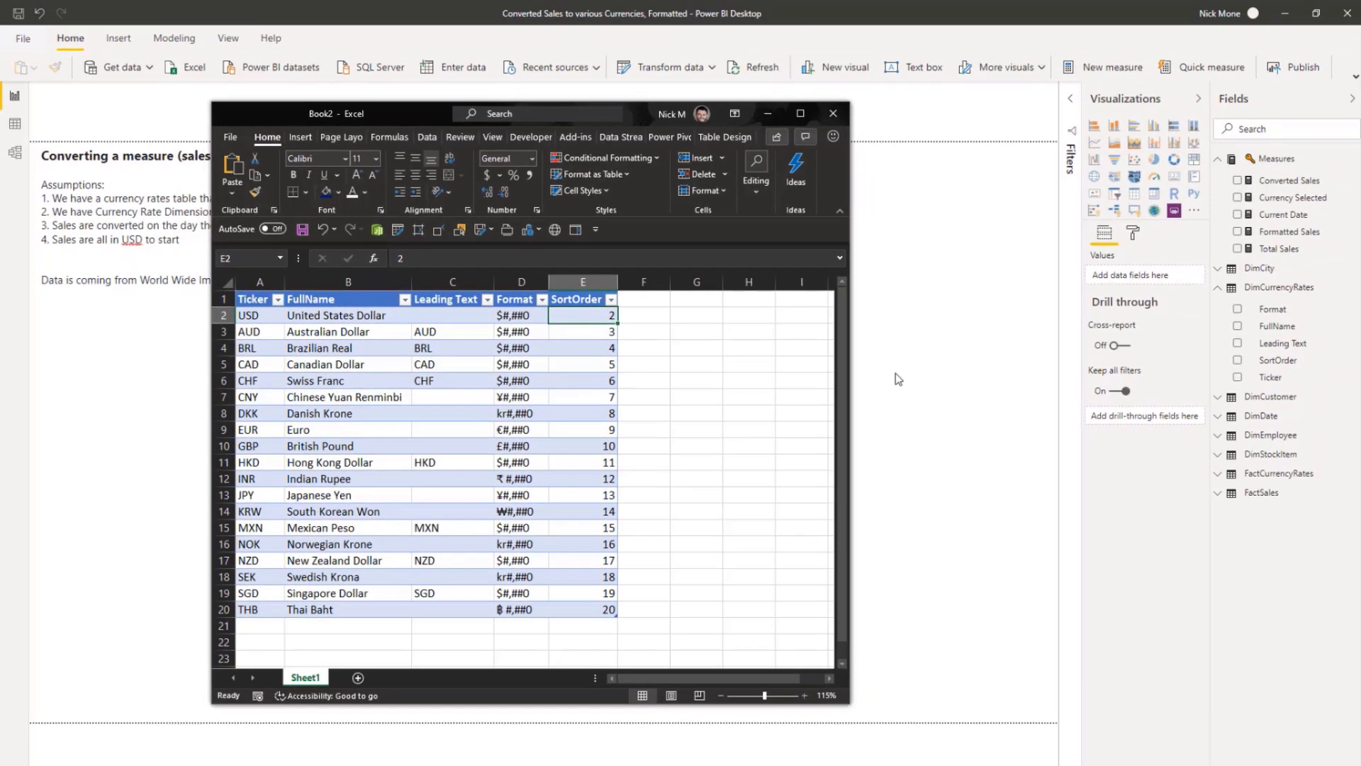
In Data view, set DimCurrencyRates' Ticker column to sort by the SortOrder column
{"action": "left_click", "coordinate": [1119, 342]}
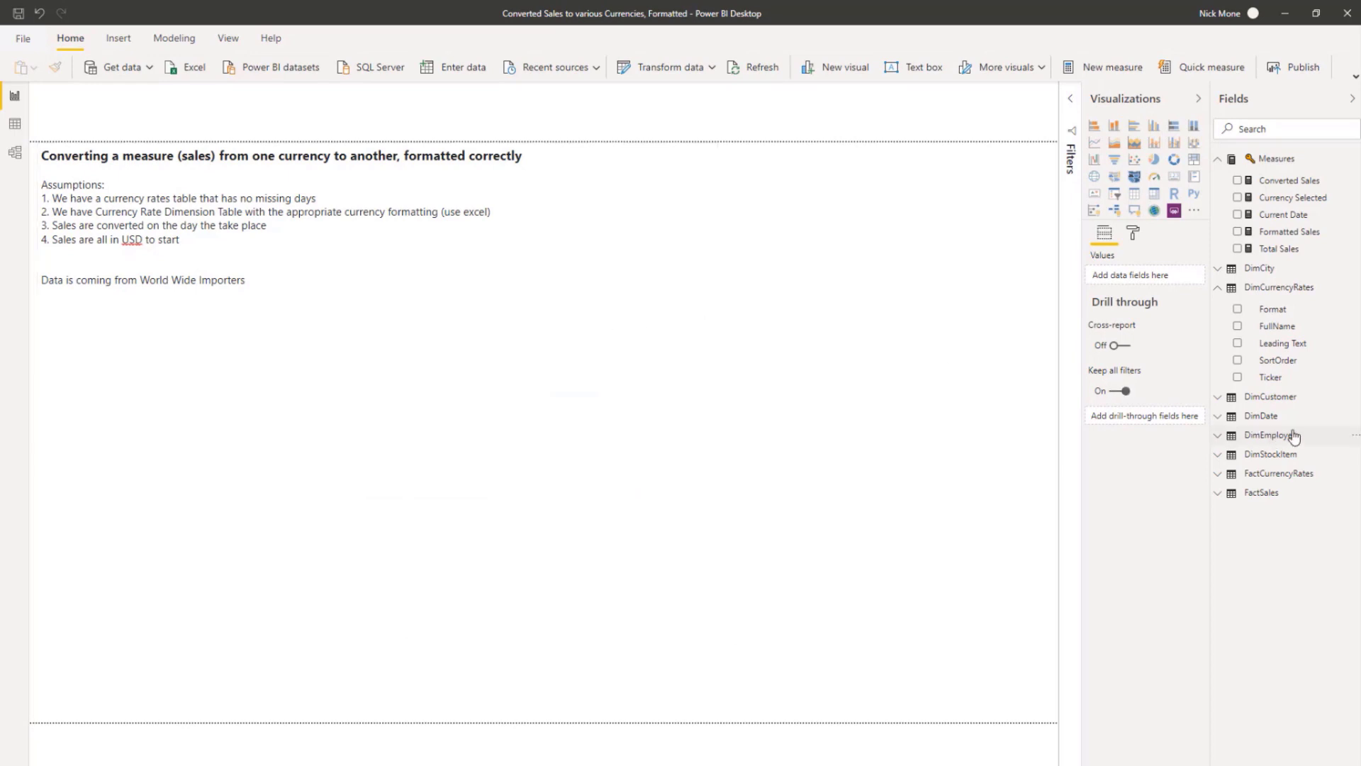
{"action": "left_click", "coordinate": [1281, 288]}
{"action": "left_click", "coordinate": [15, 123]}
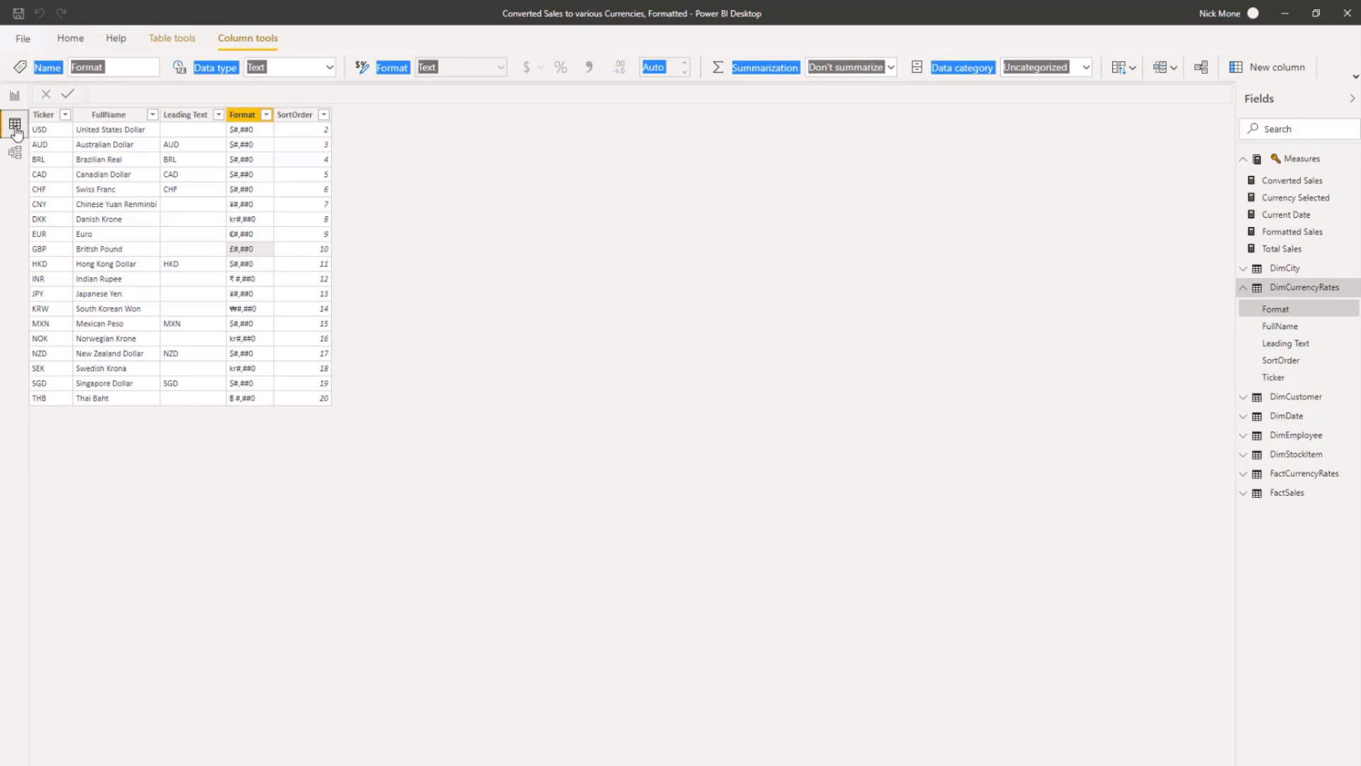
{"action": "left_click", "coordinate": [304, 198]}
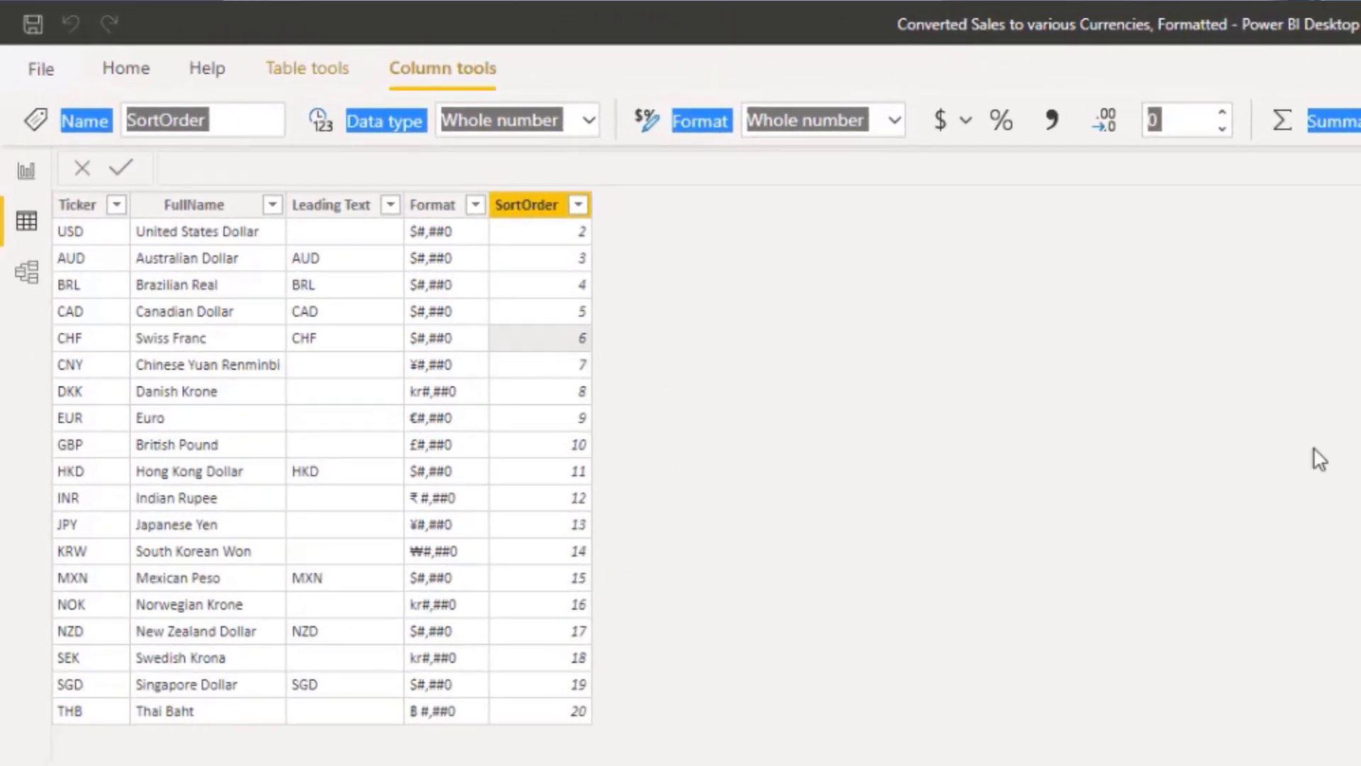
{"action": "left_click", "coordinate": [91, 205]}
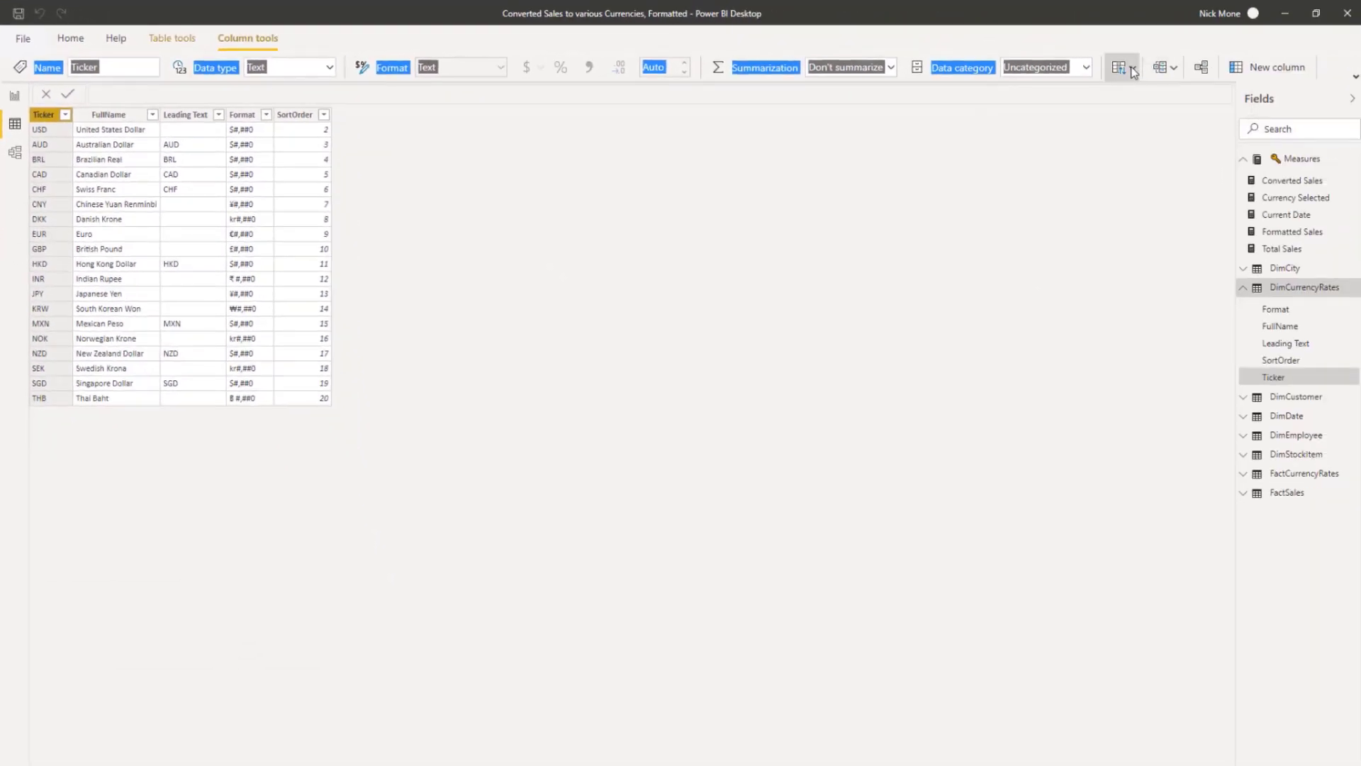
{"action": "left_click", "coordinate": [1132, 67]}
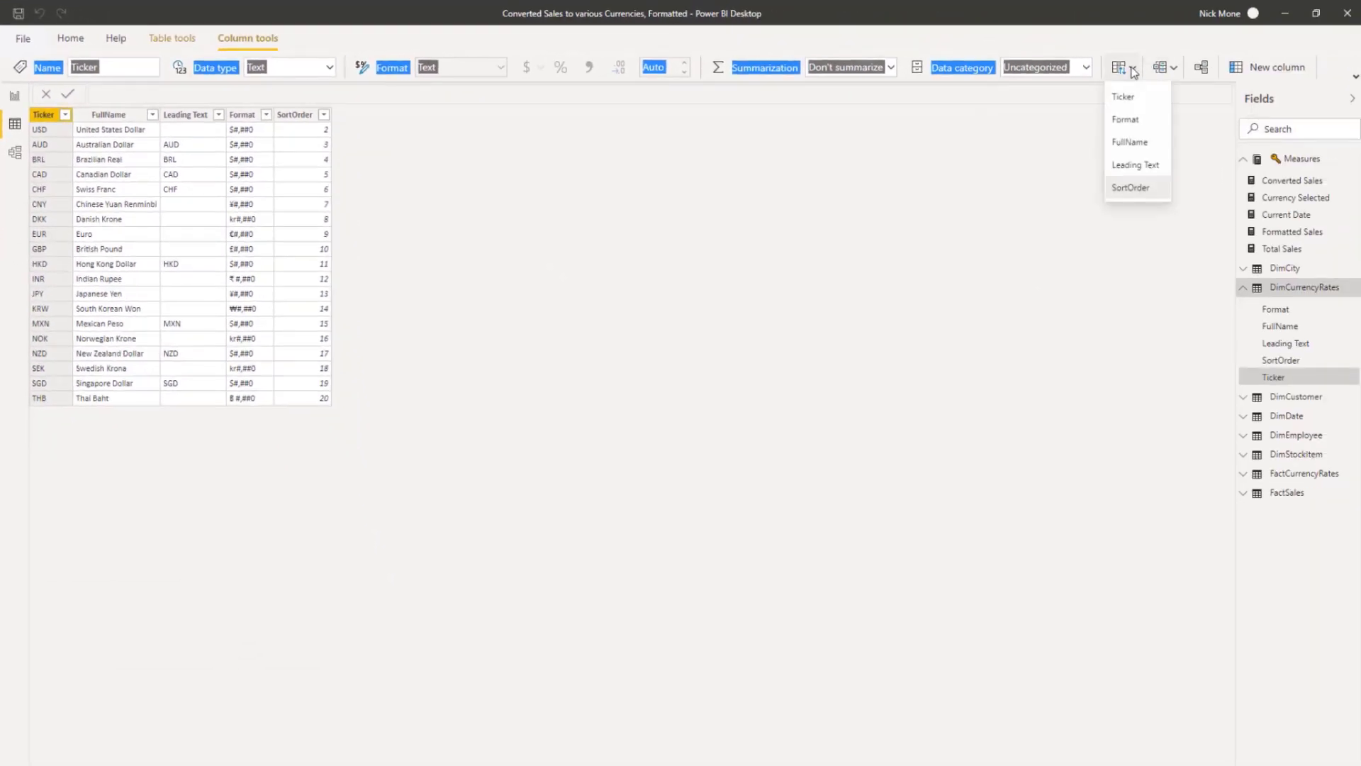
{"action": "left_click", "coordinate": [1144, 192]}
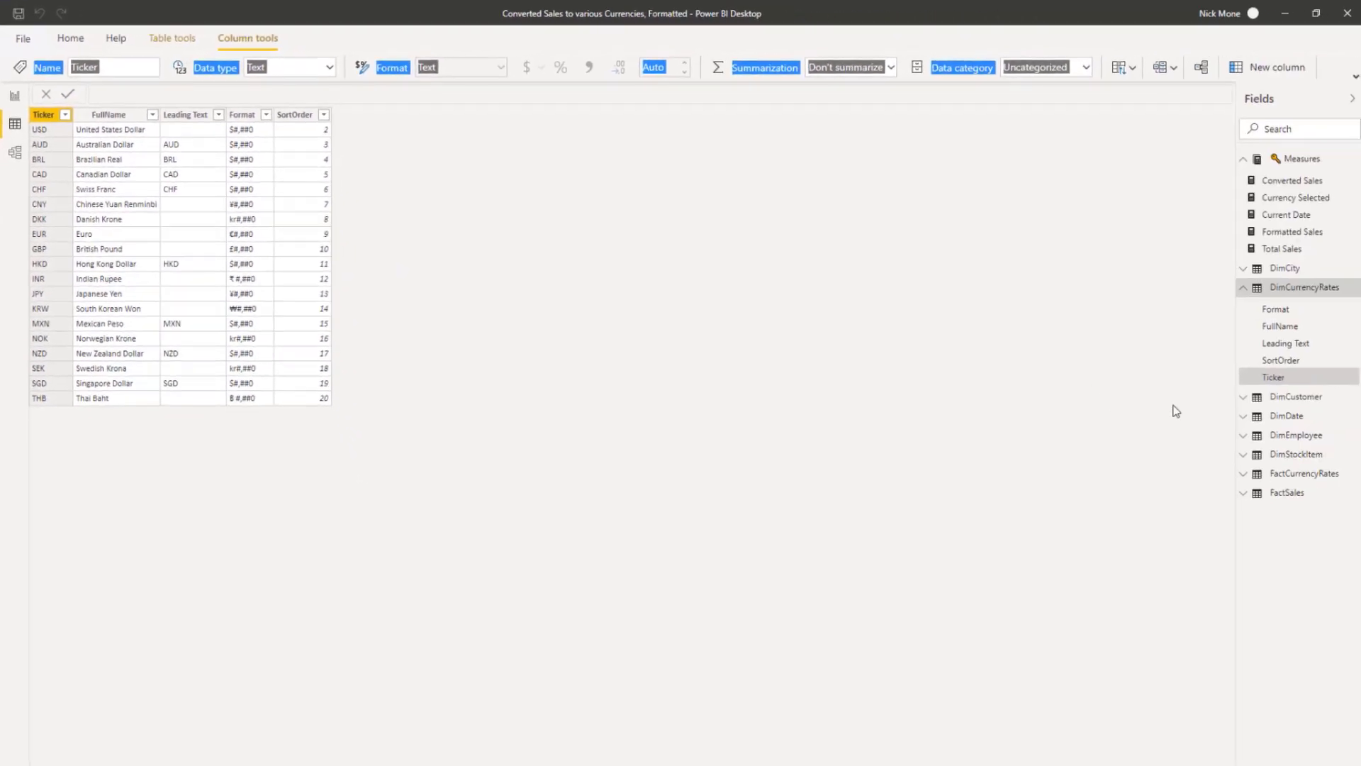
{"action": "left_click", "coordinate": [1304, 473]}
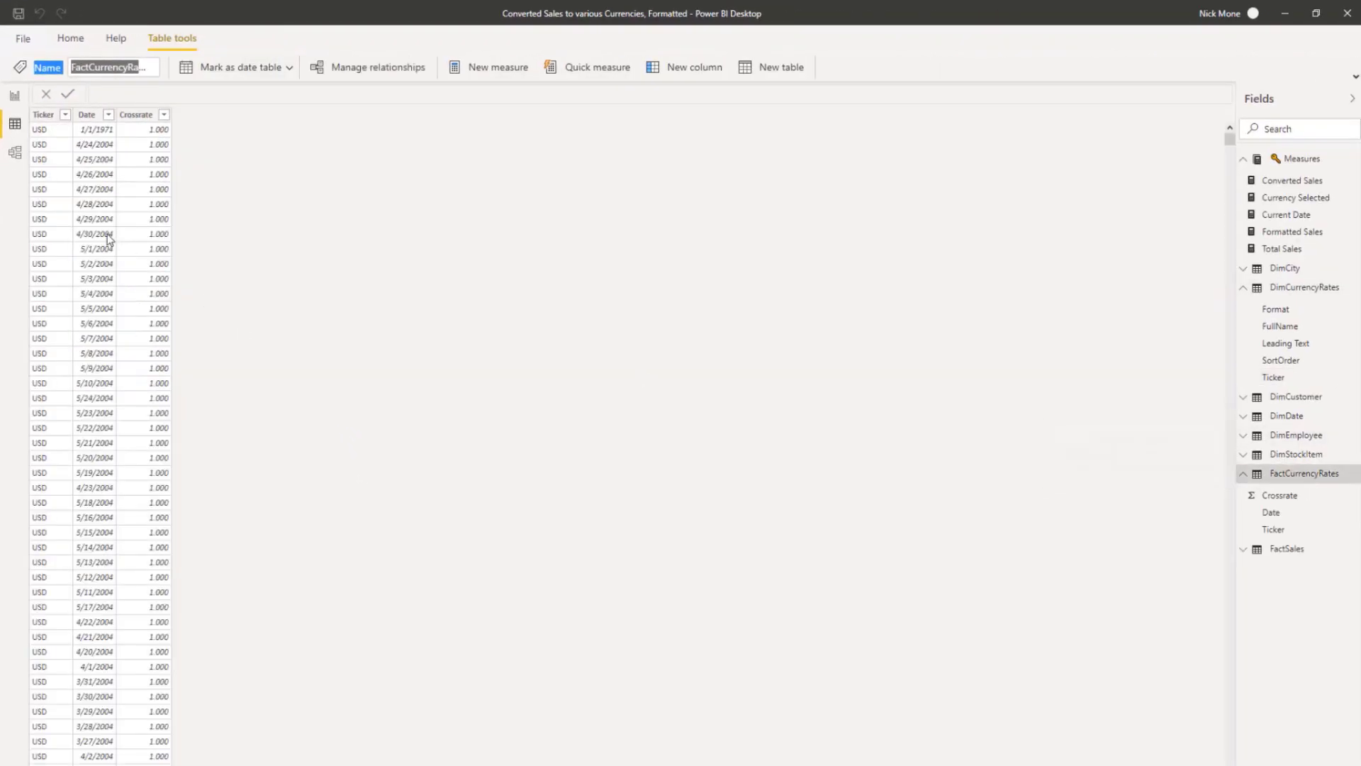
{"action": "left_click", "coordinate": [66, 114]}
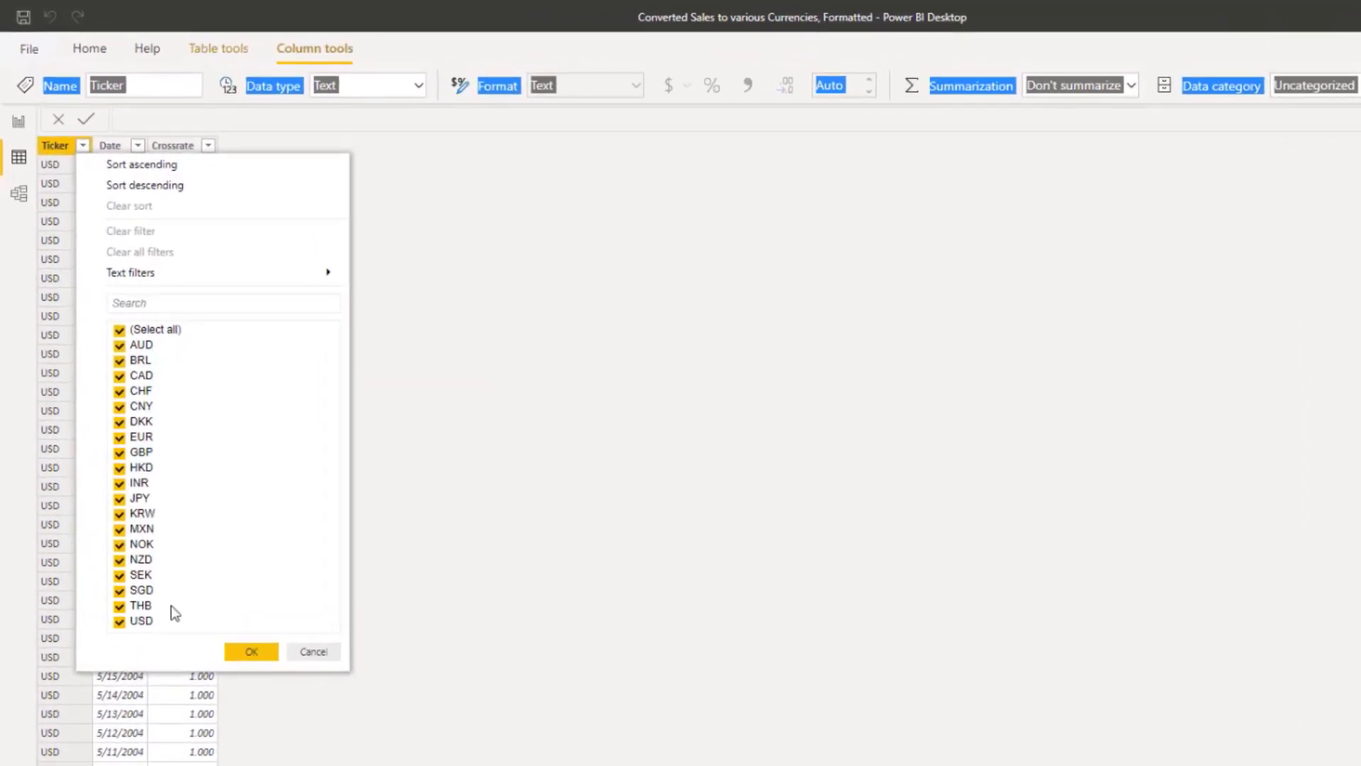
{"action": "left_click", "coordinate": [312, 651]}
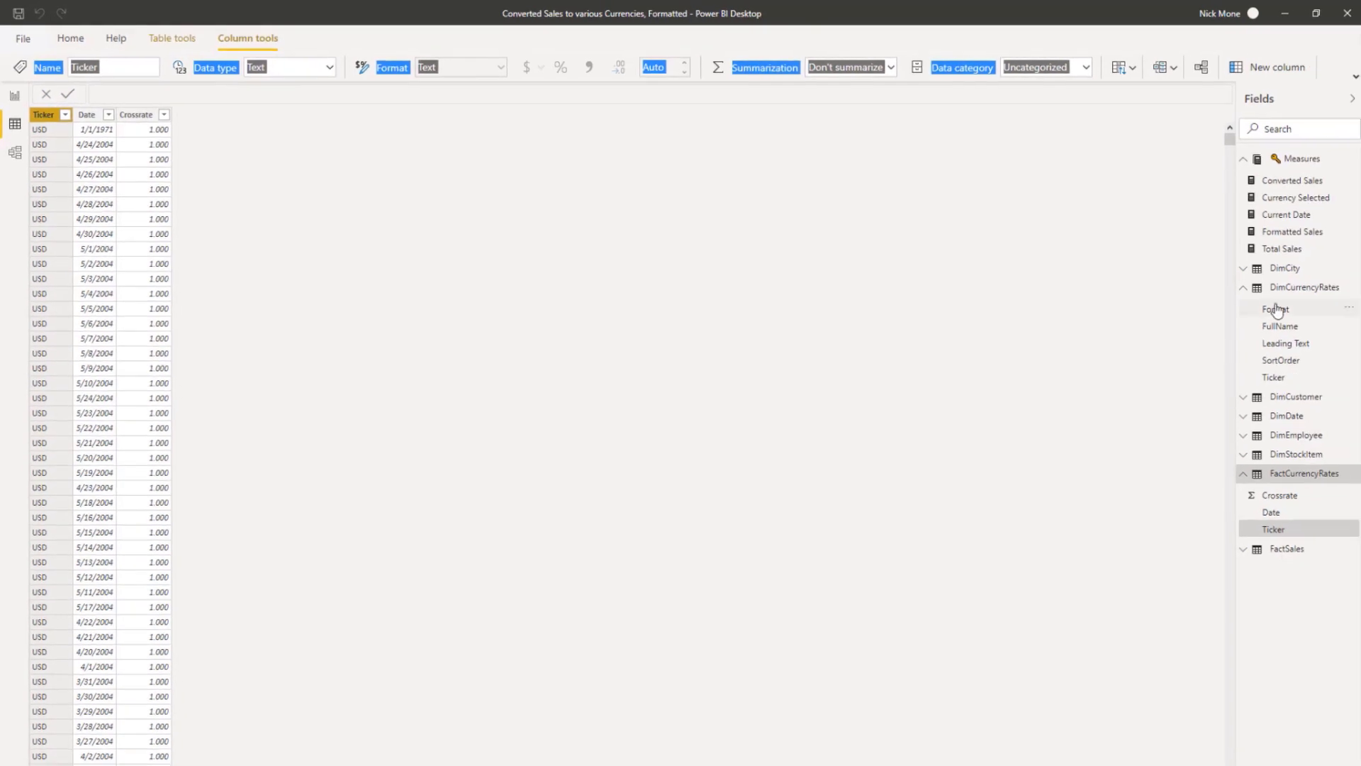
{"action": "left_click", "coordinate": [1285, 287]}
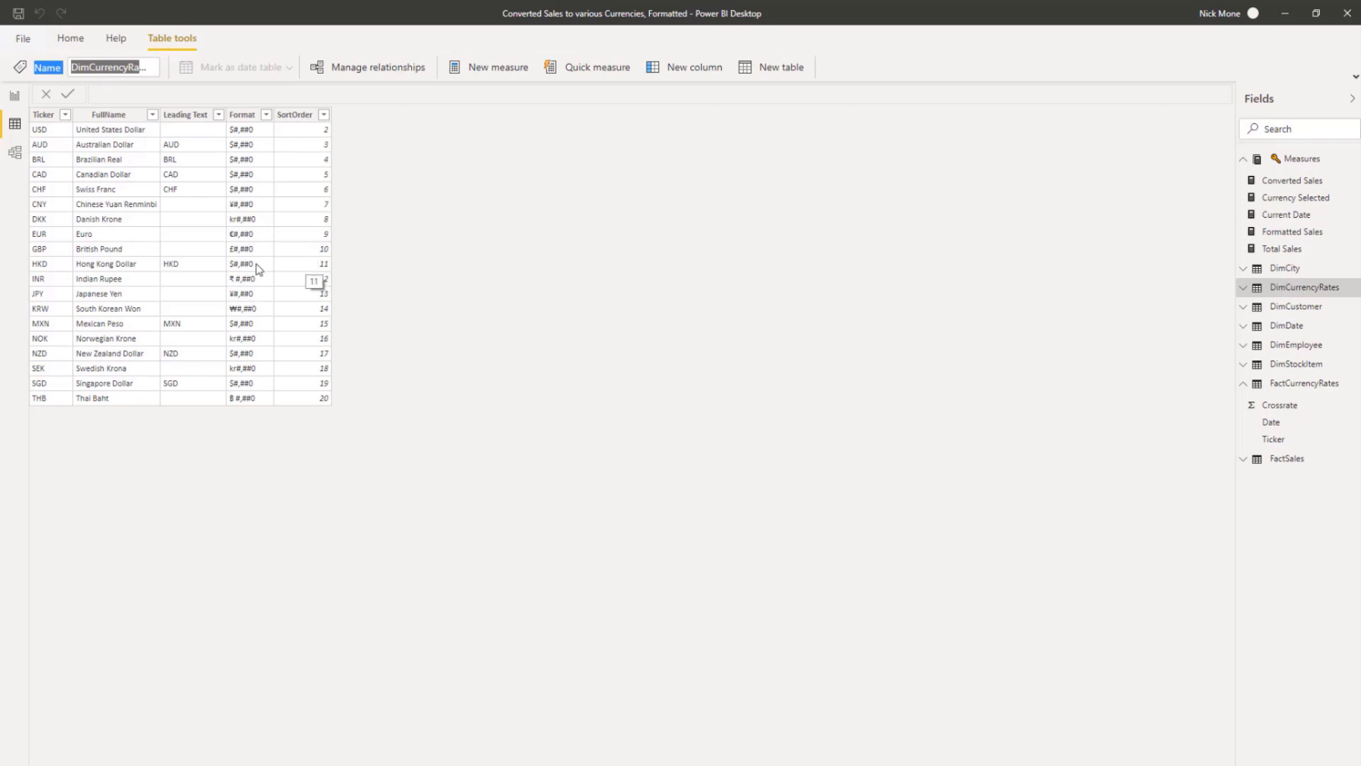
In Model view, drag the Measures table left beside DimDate and check the Ticker relationship
{"action": "left_click", "coordinate": [15, 152]}
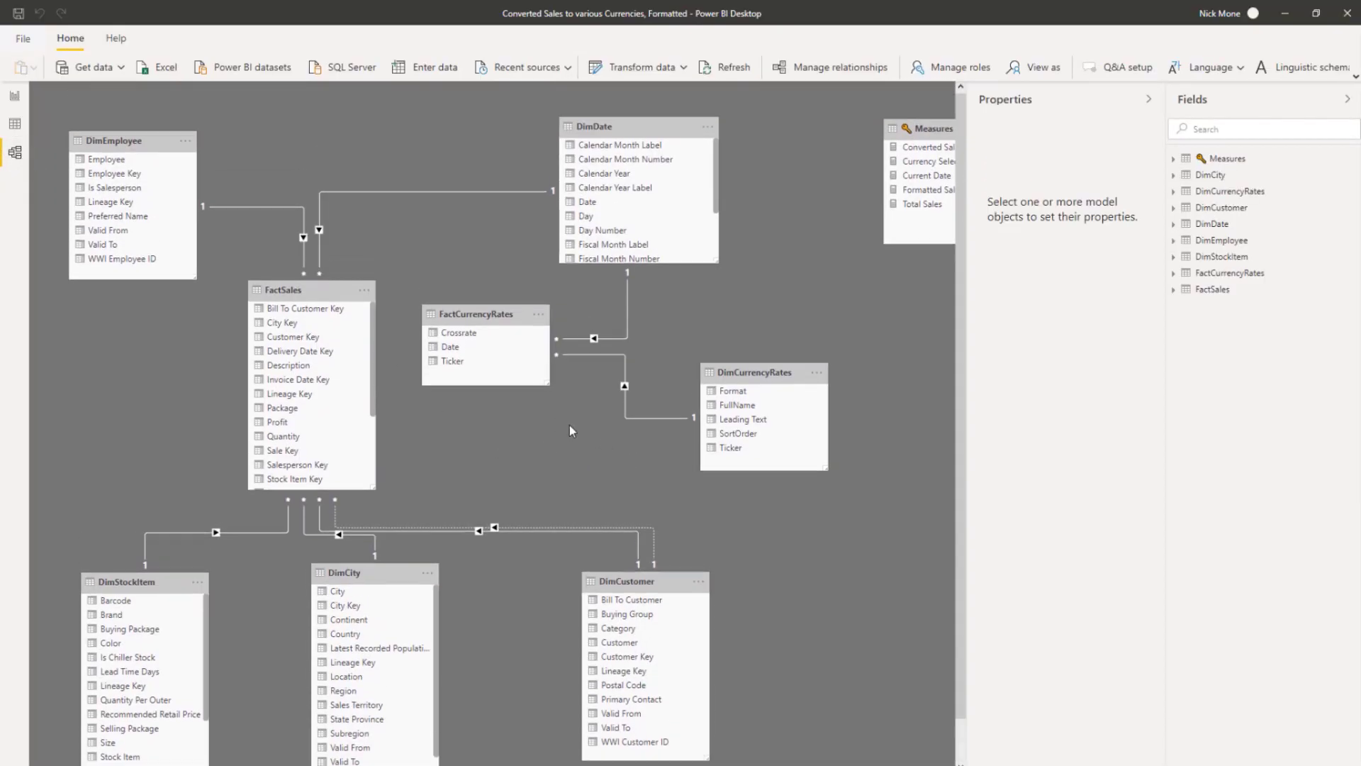
{"action": "left_click_drag", "start_coordinate": [888, 122], "coordinate": [798, 121]}
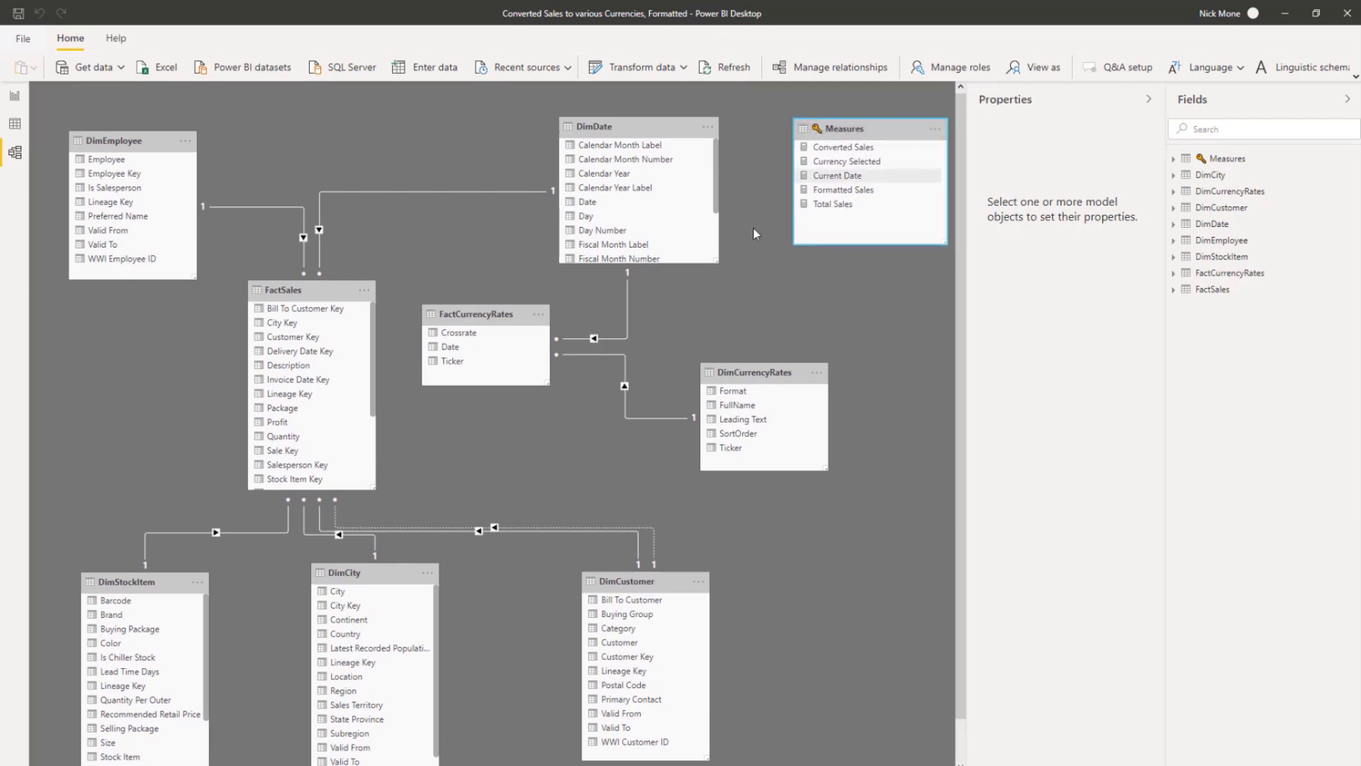
{"action": "scroll", "coordinate": [588, 404], "scroll_direction": "down", "scroll_amount": 1}
{"action": "scroll", "coordinate": [599, 395], "scroll_direction": "up", "scroll_amount": 1}
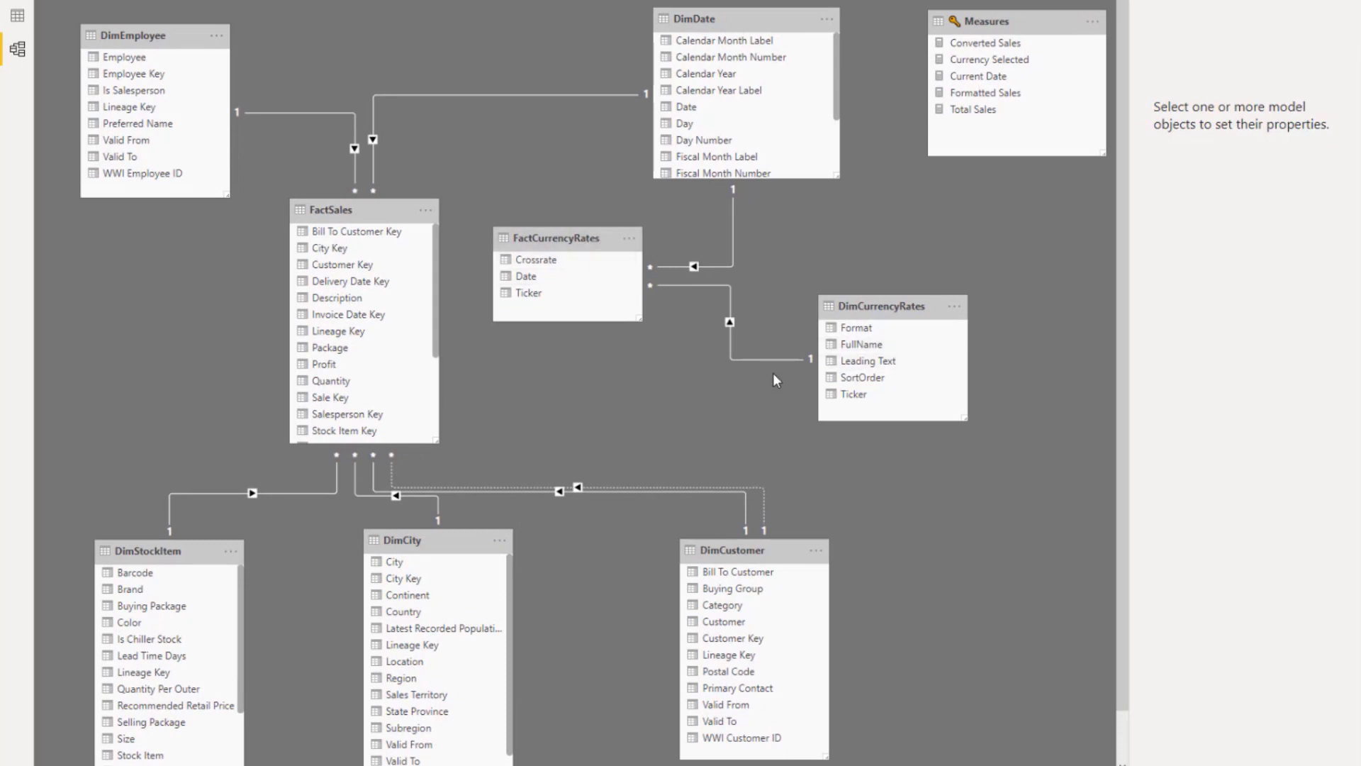
{"action": "mouse_move", "coordinate": [776, 362]}
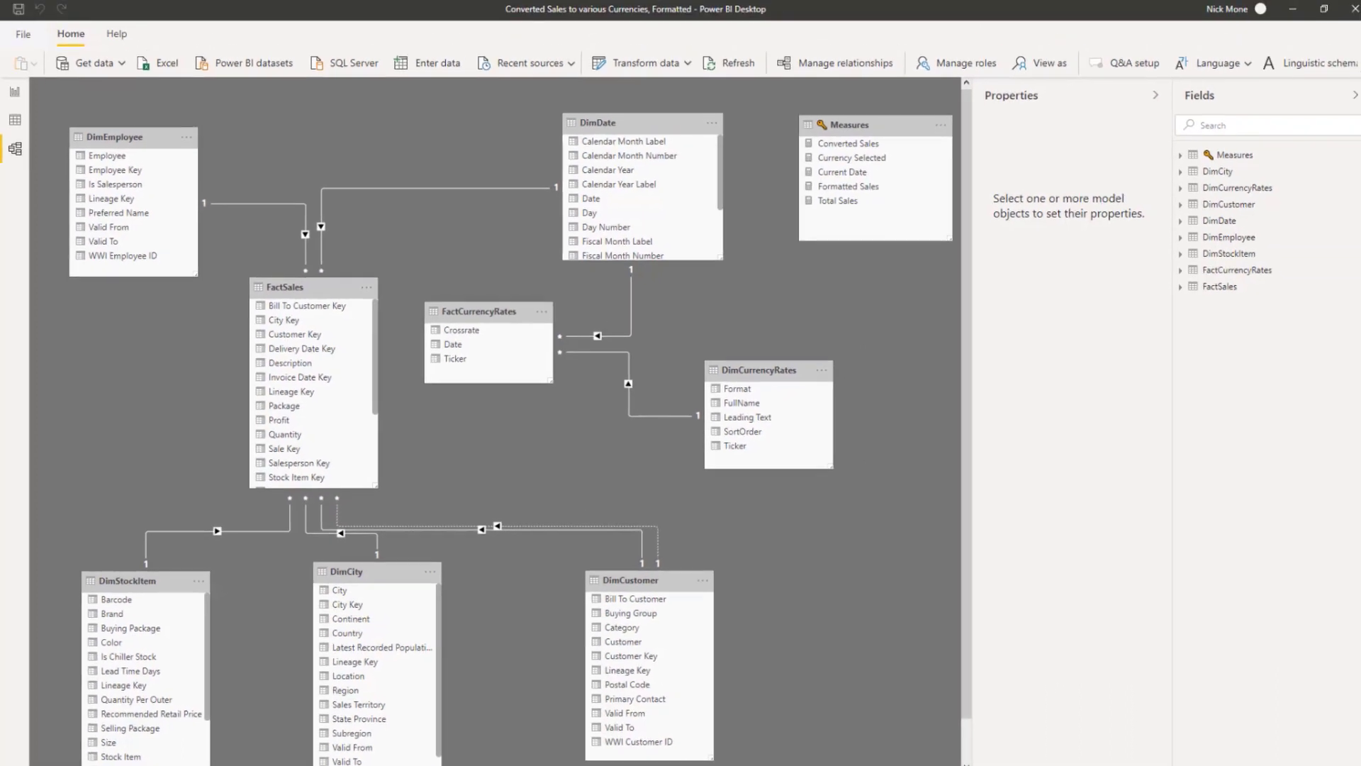
Review the Excel currency format strings down to Thai Baht, then return to the Power BI report page
{"action": "key", "text": "alt+Tab"}
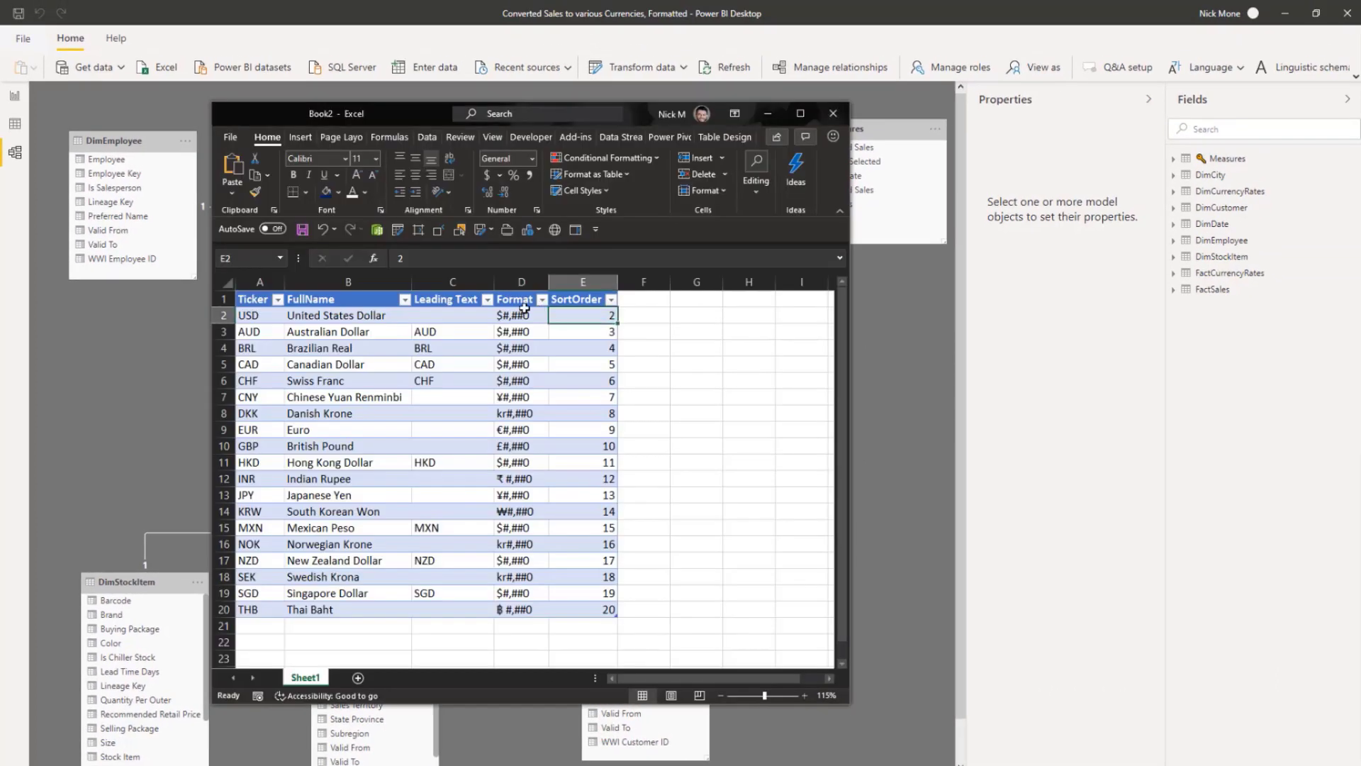
{"action": "left_click_drag", "start_coordinate": [521, 315], "coordinate": [512, 610]}
{"action": "left_click", "coordinate": [512, 608]}
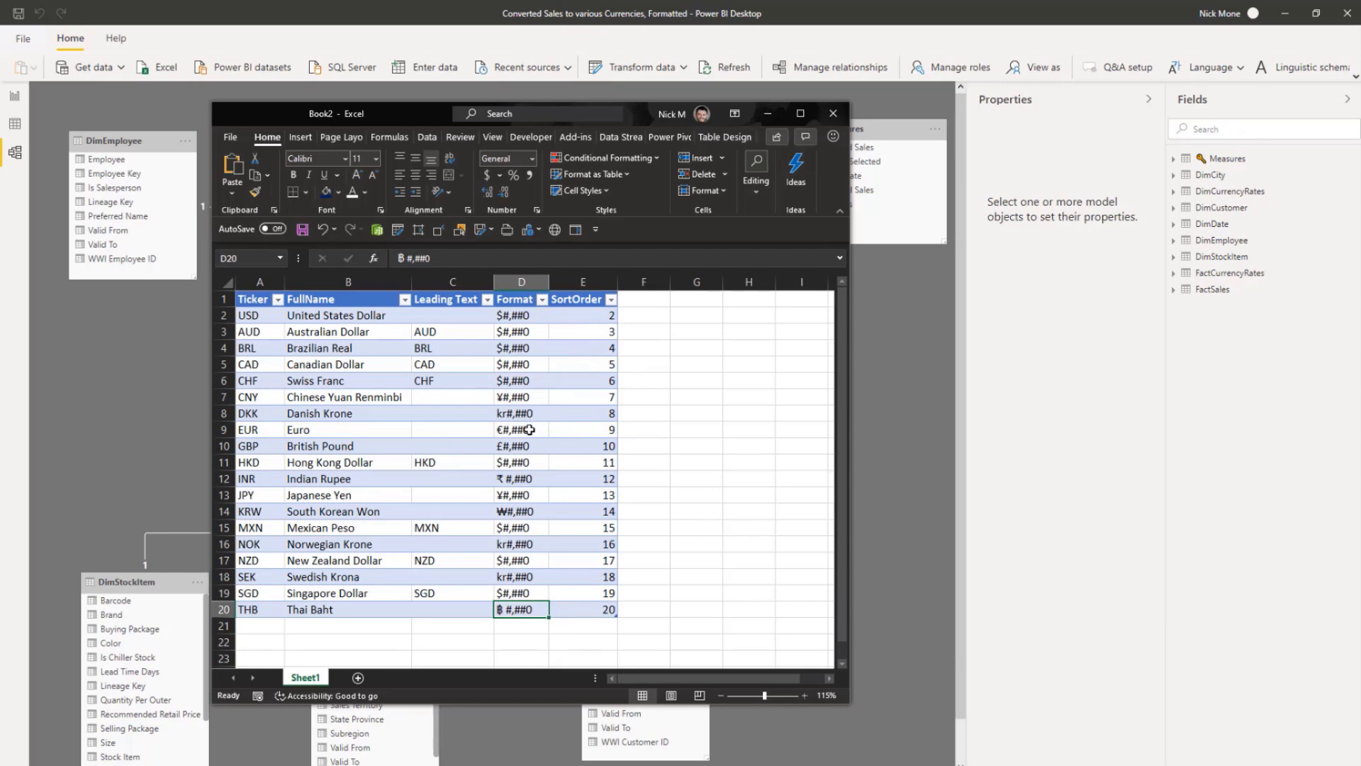
{"action": "left_click_drag", "start_coordinate": [526, 363], "coordinate": [525, 430]}
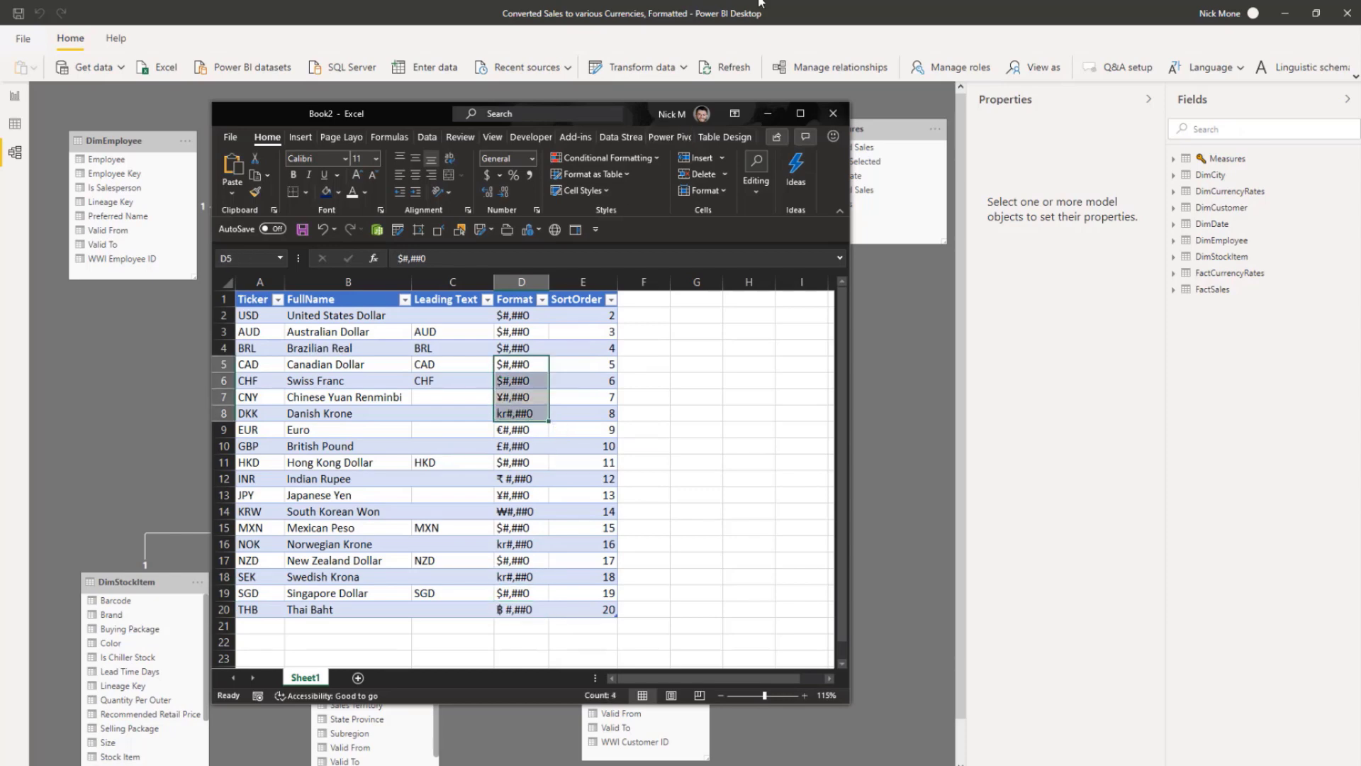
{"action": "key", "text": "alt+Tab"}
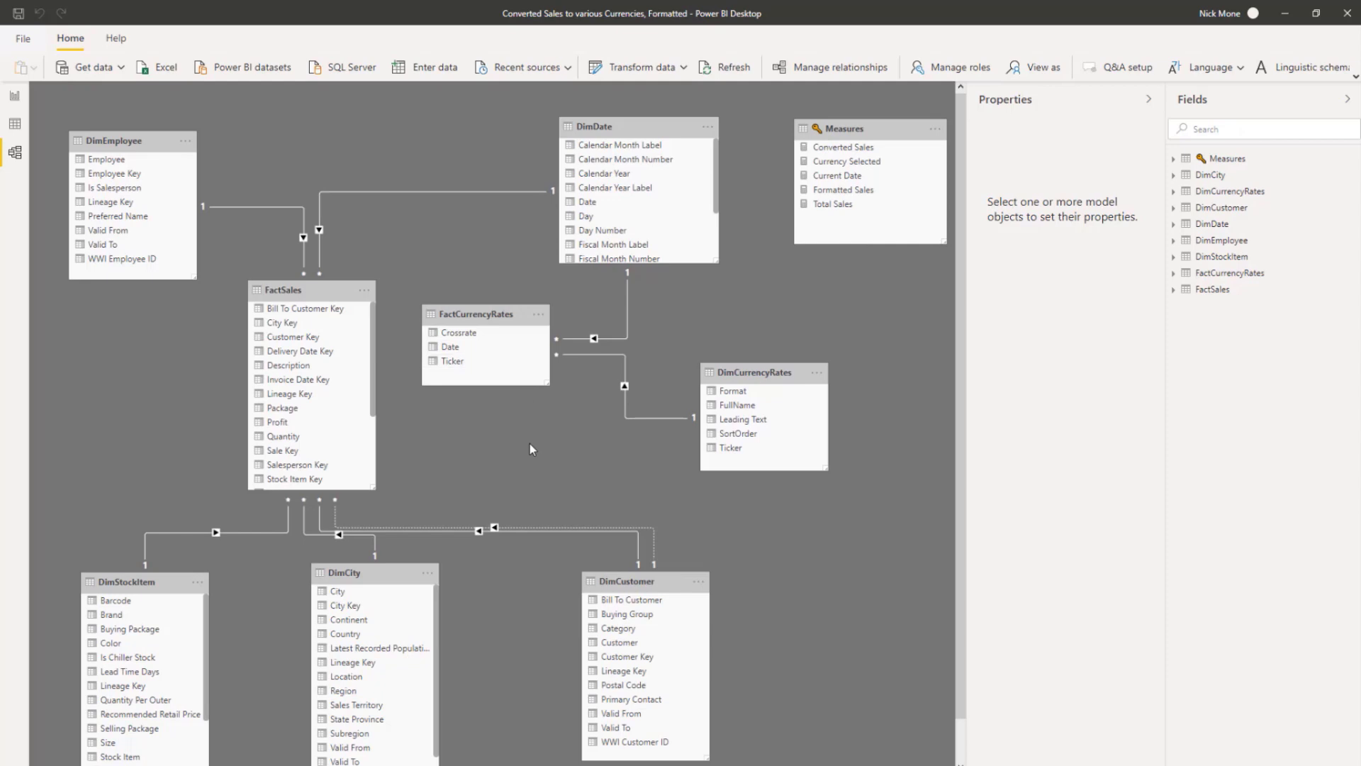
{"action": "left_click", "coordinate": [15, 96]}
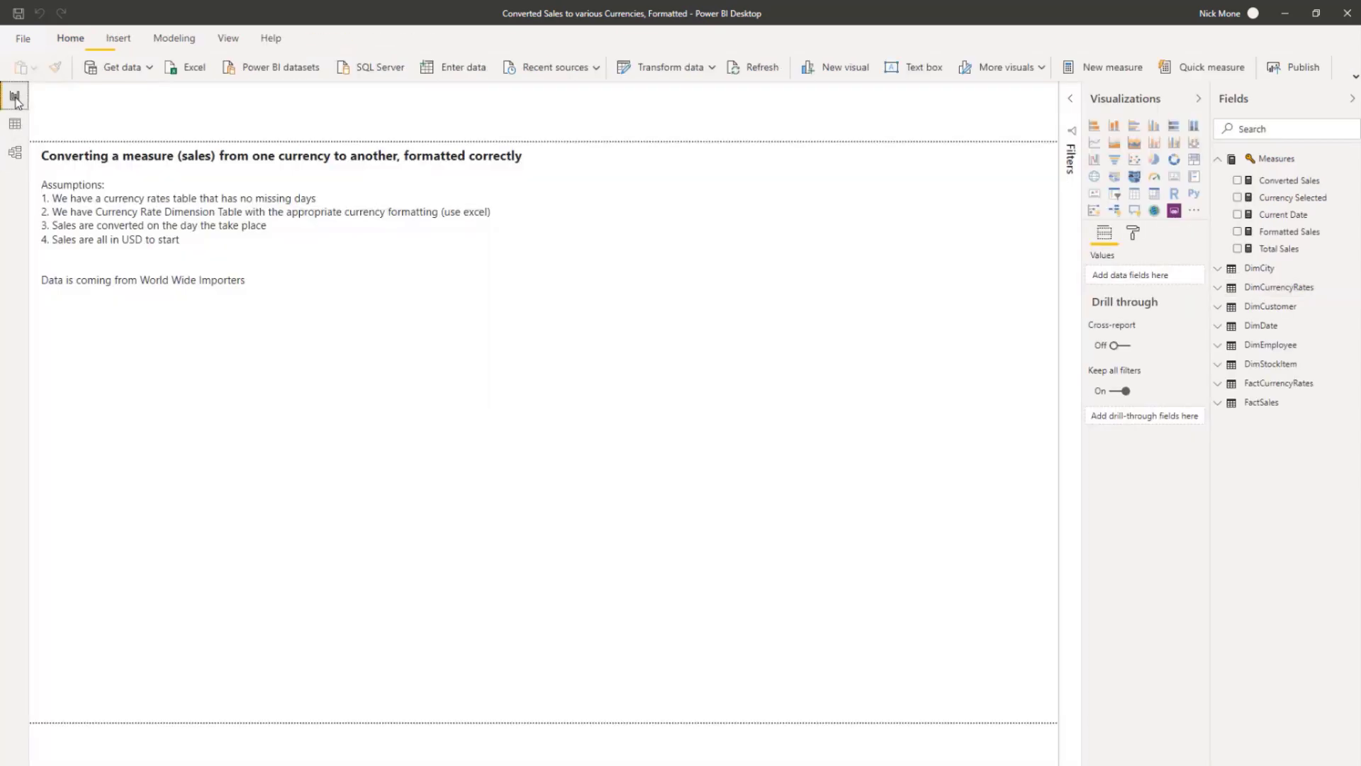
Click into the assumptions text box and scroll across the report page
{"action": "left_click", "coordinate": [395, 322]}
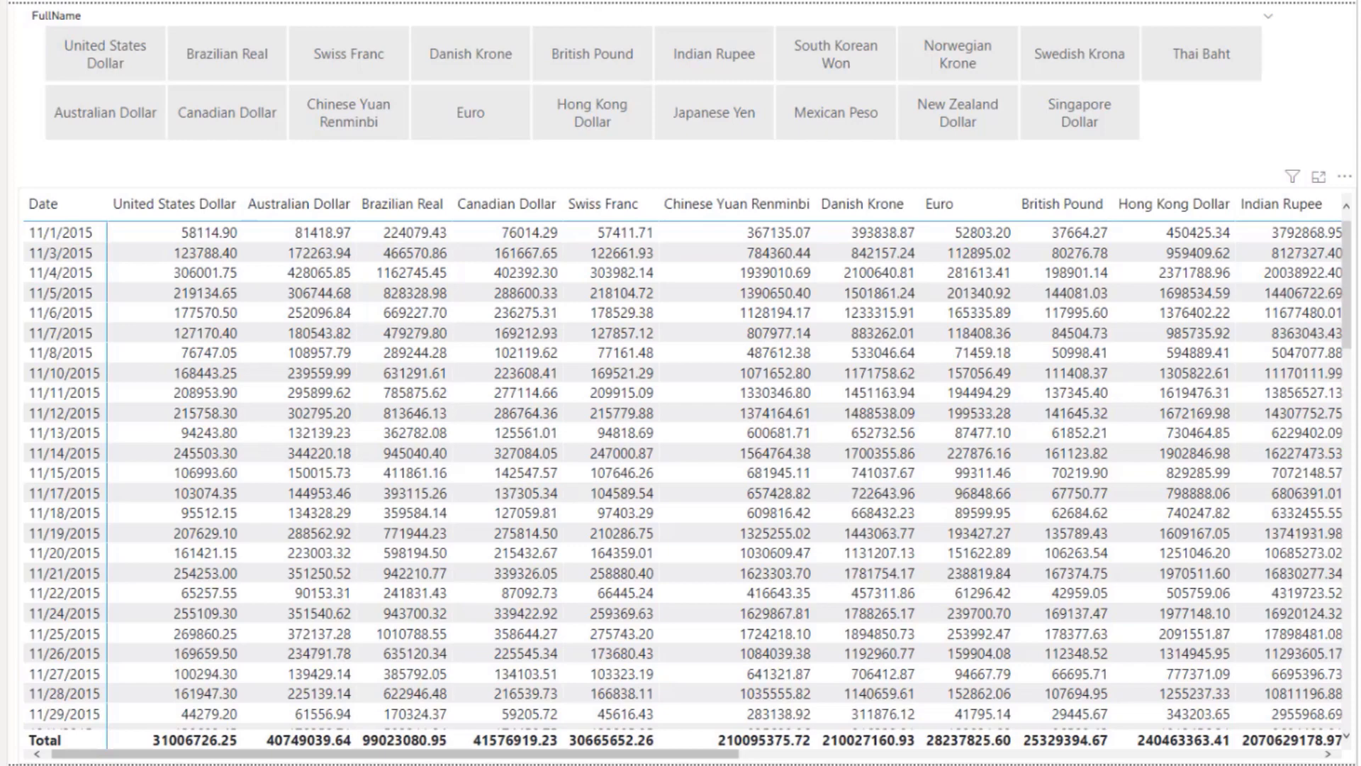
{"action": "left_click_drag", "start_coordinate": [589, 755], "coordinate": [1191, 754]}
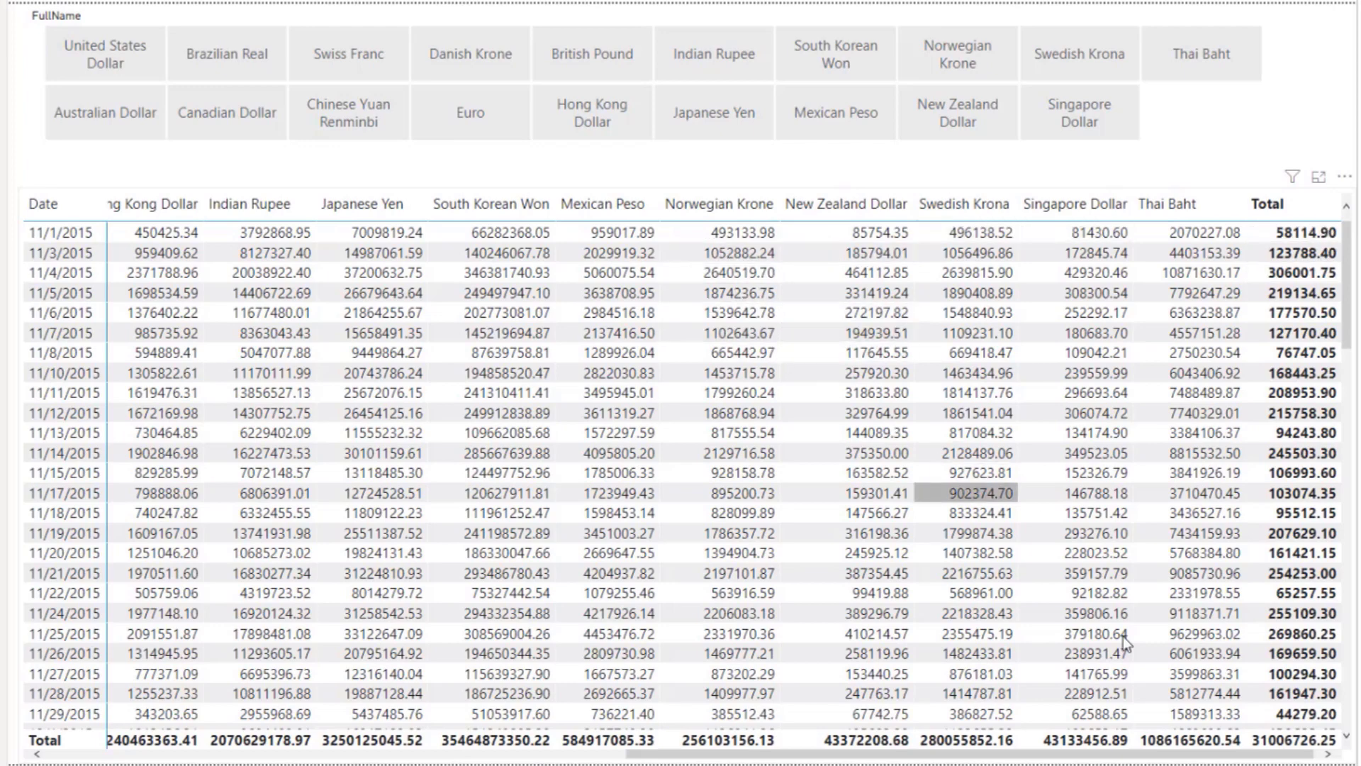
{"action": "left_click_drag", "start_coordinate": [972, 753], "coordinate": [514, 754]}
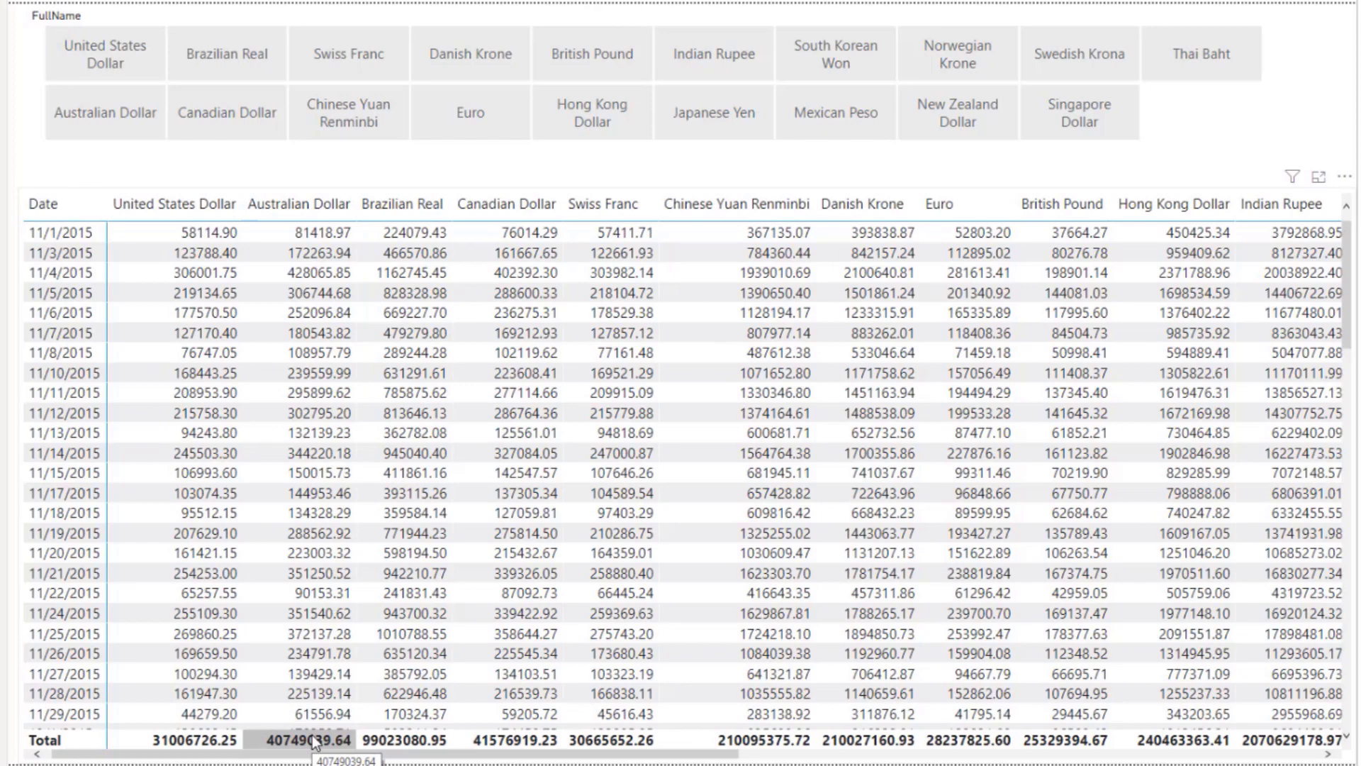
Filter the FullName slicer to Euro plus United States Dollar, briefly checking the Excel format table
{"action": "left_click", "coordinate": [493, 113]}
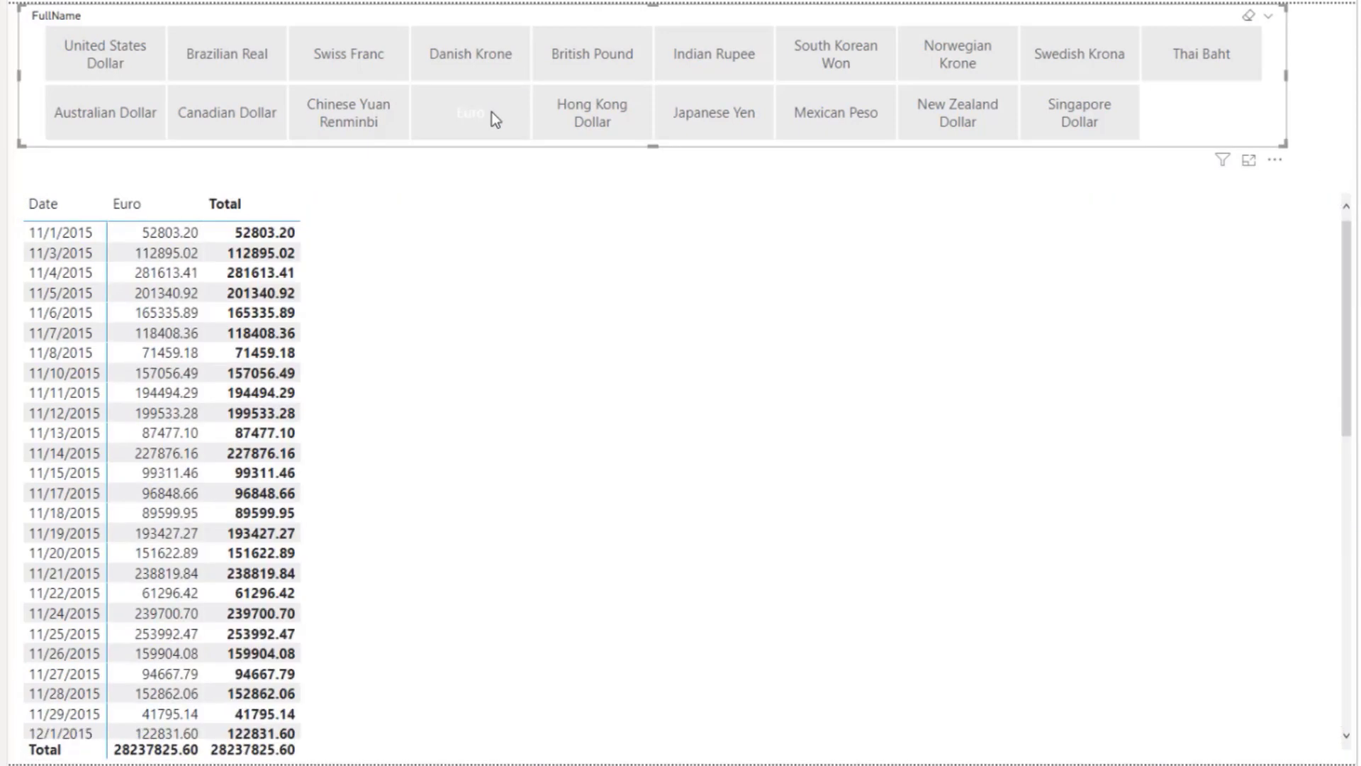
{"action": "left_click", "coordinate": [108, 76], "text": "ctrl"}
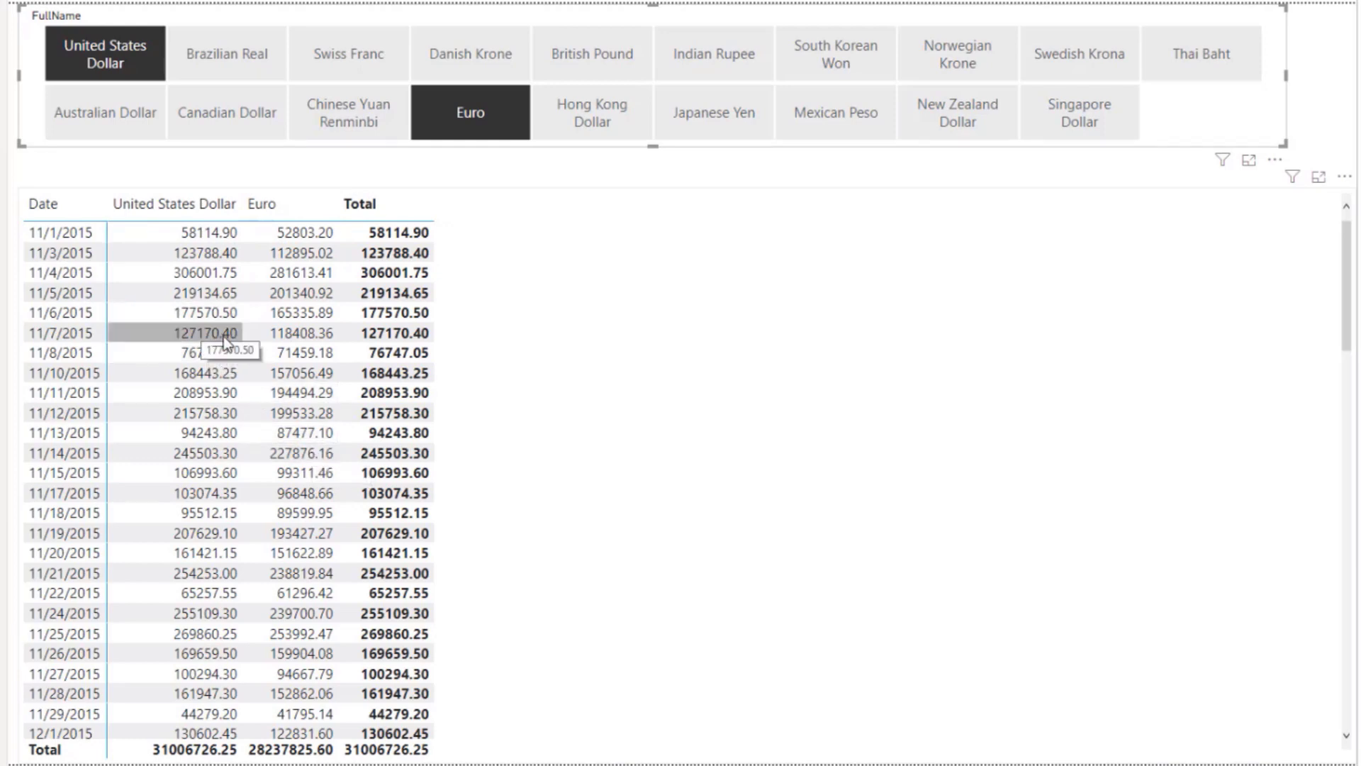
{"action": "key", "text": "alt+Tab"}
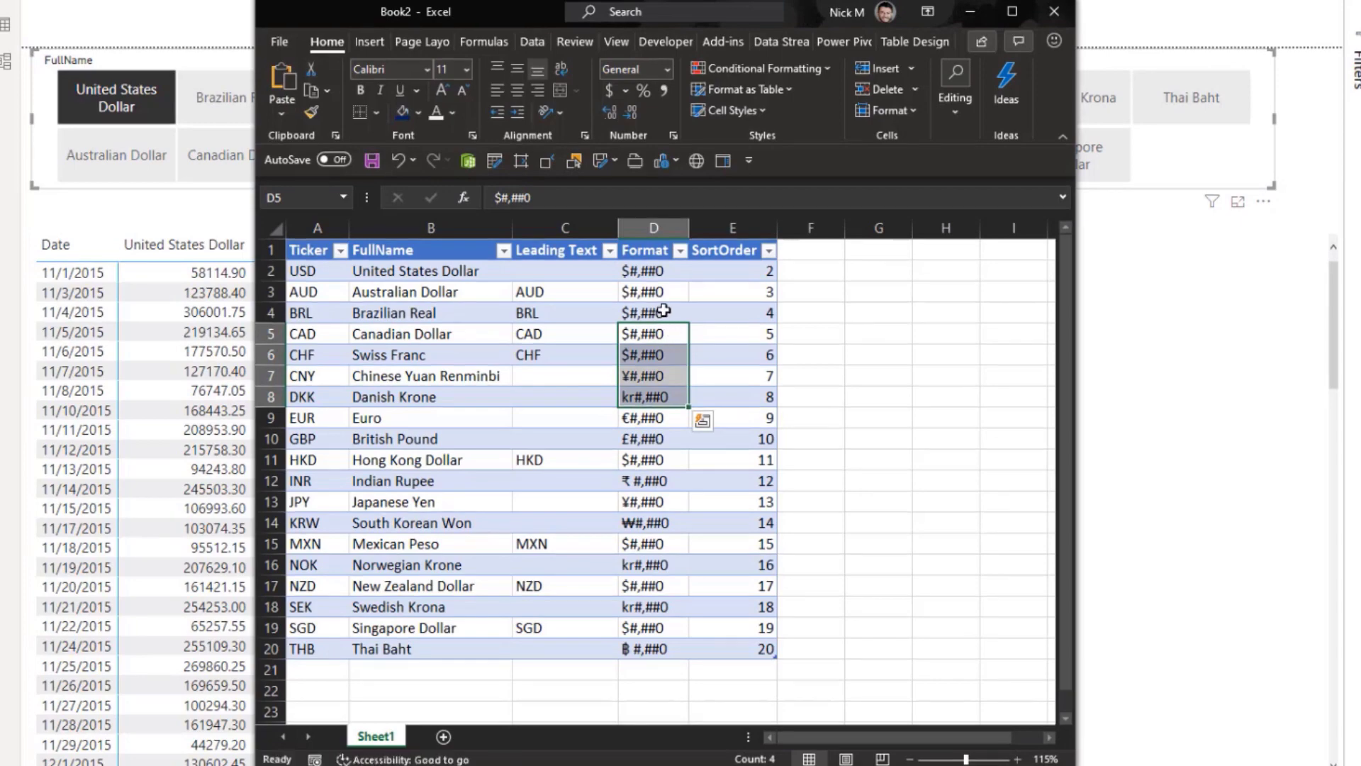
{"action": "key", "text": "alt+Tab"}
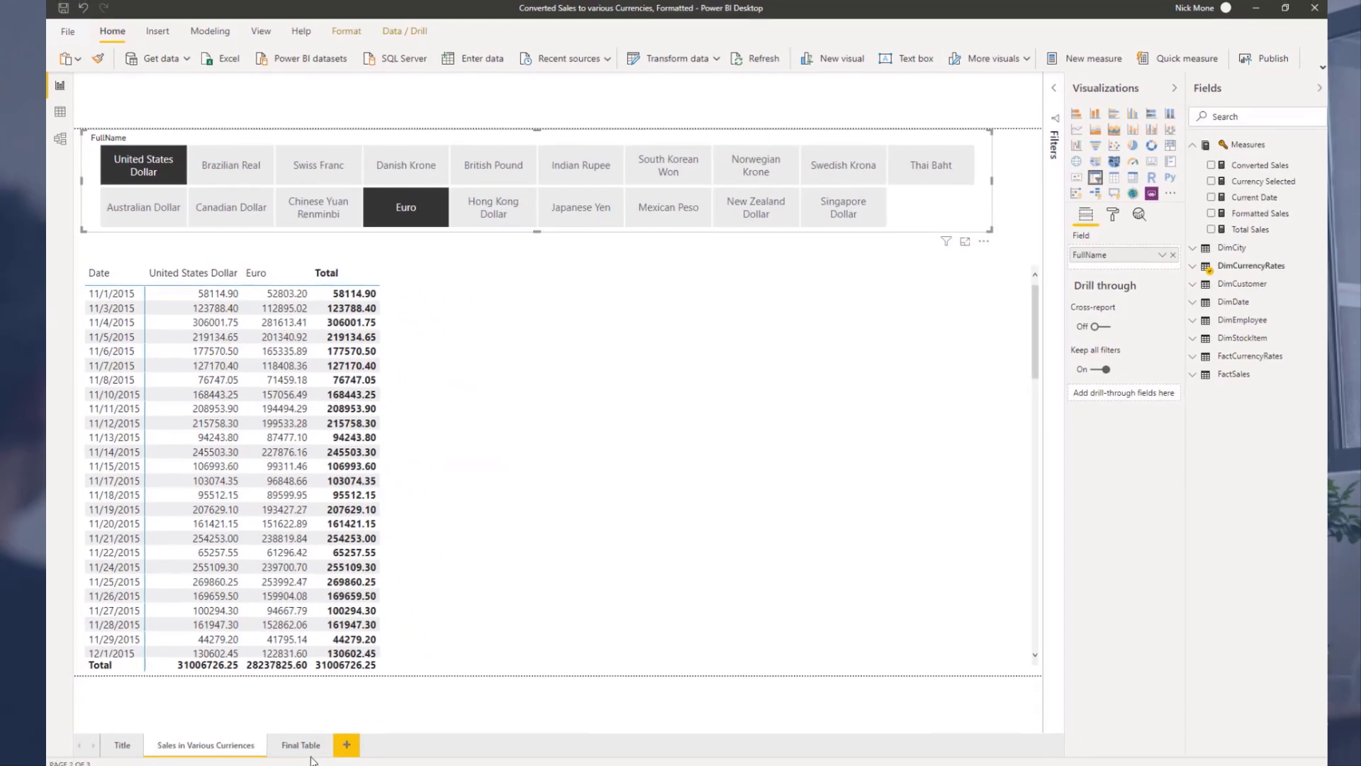
On the Final Table page, remove Converted Sales from the matrix values, leaving Formatted Sales per currency
{"action": "left_click", "coordinate": [299, 740]}
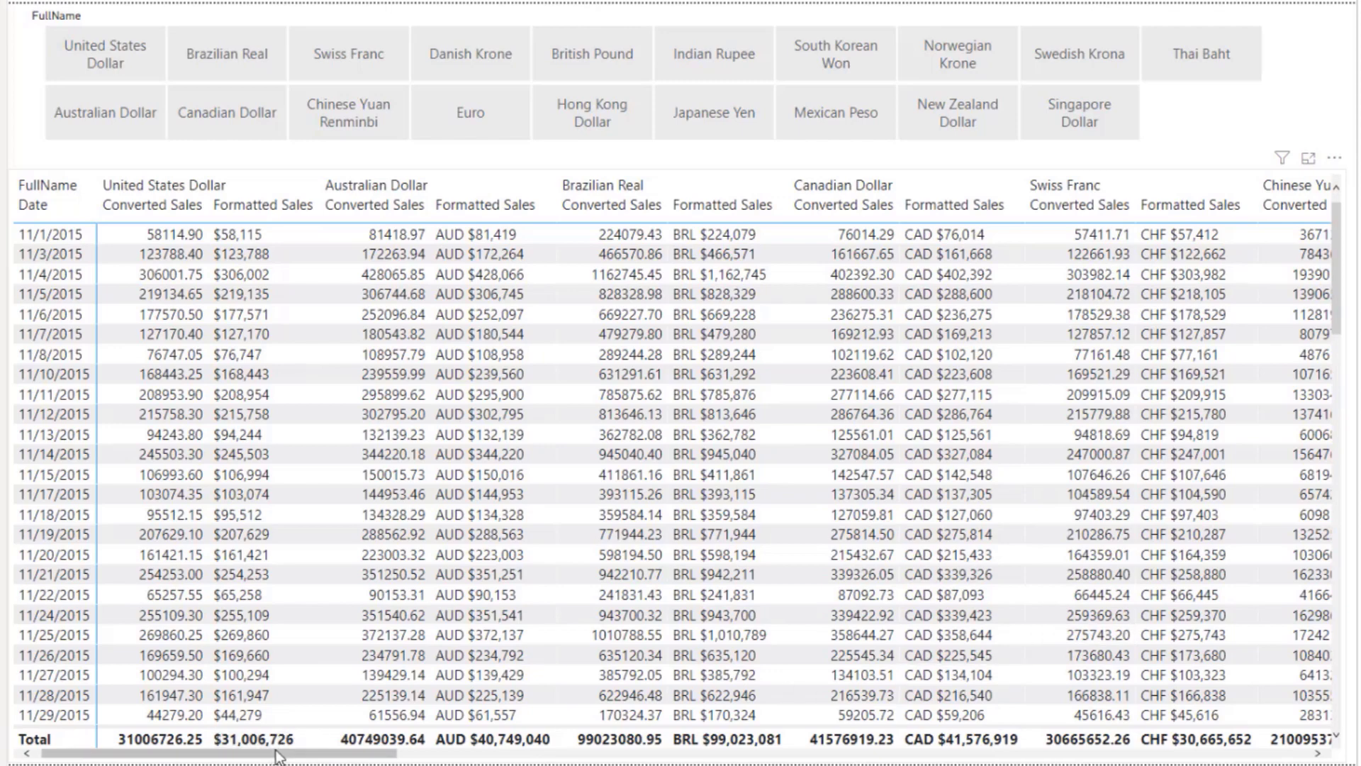
{"action": "left_click_drag", "start_coordinate": [280, 755], "coordinate": [614, 718]}
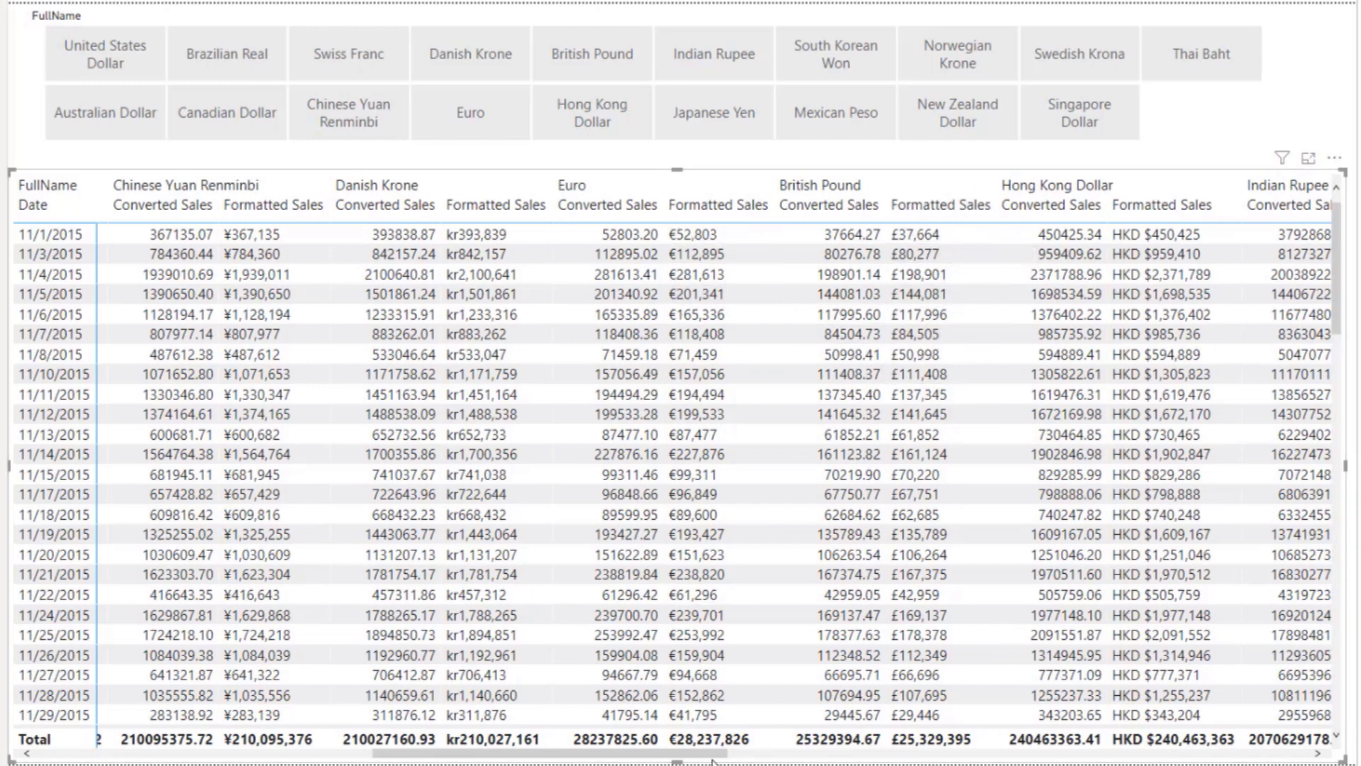
{"action": "left_click_drag", "start_coordinate": [672, 756], "coordinate": [346, 756]}
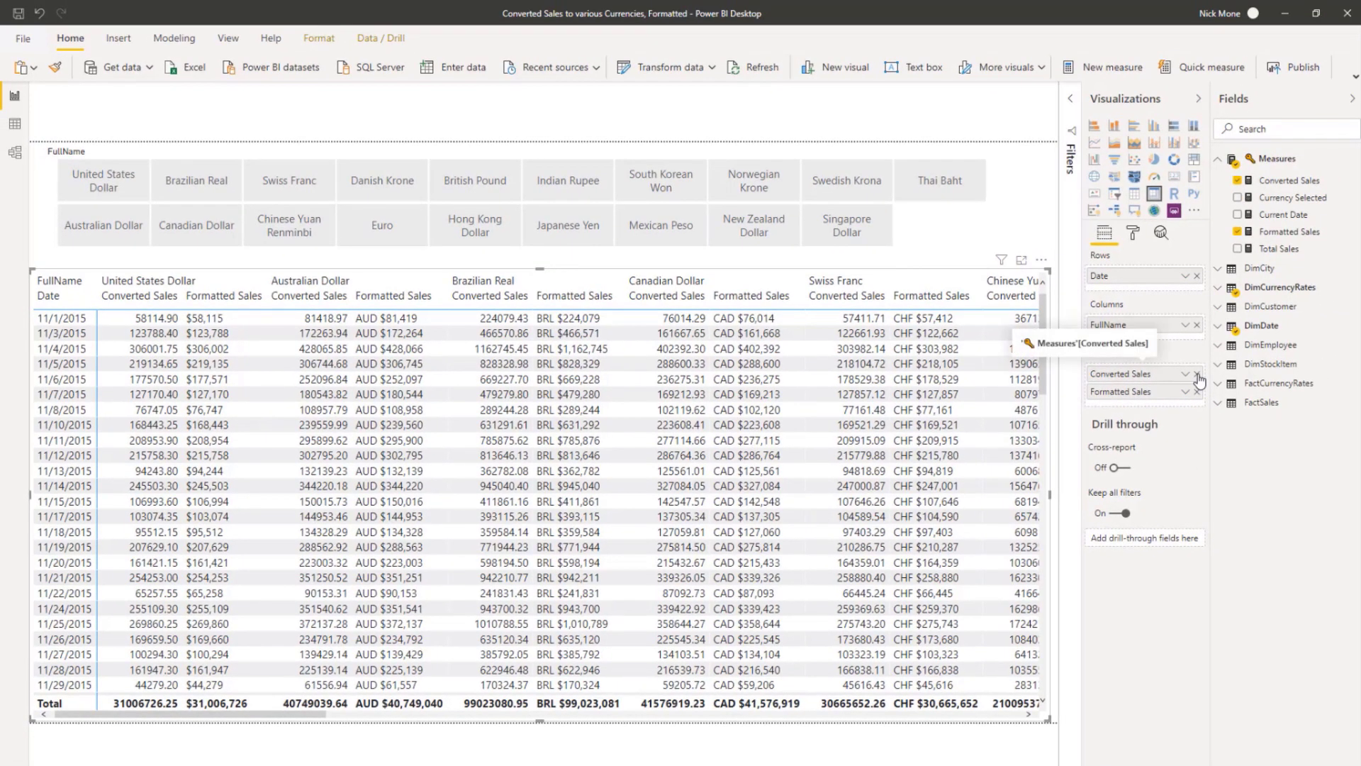
{"action": "left_click", "coordinate": [1198, 374]}
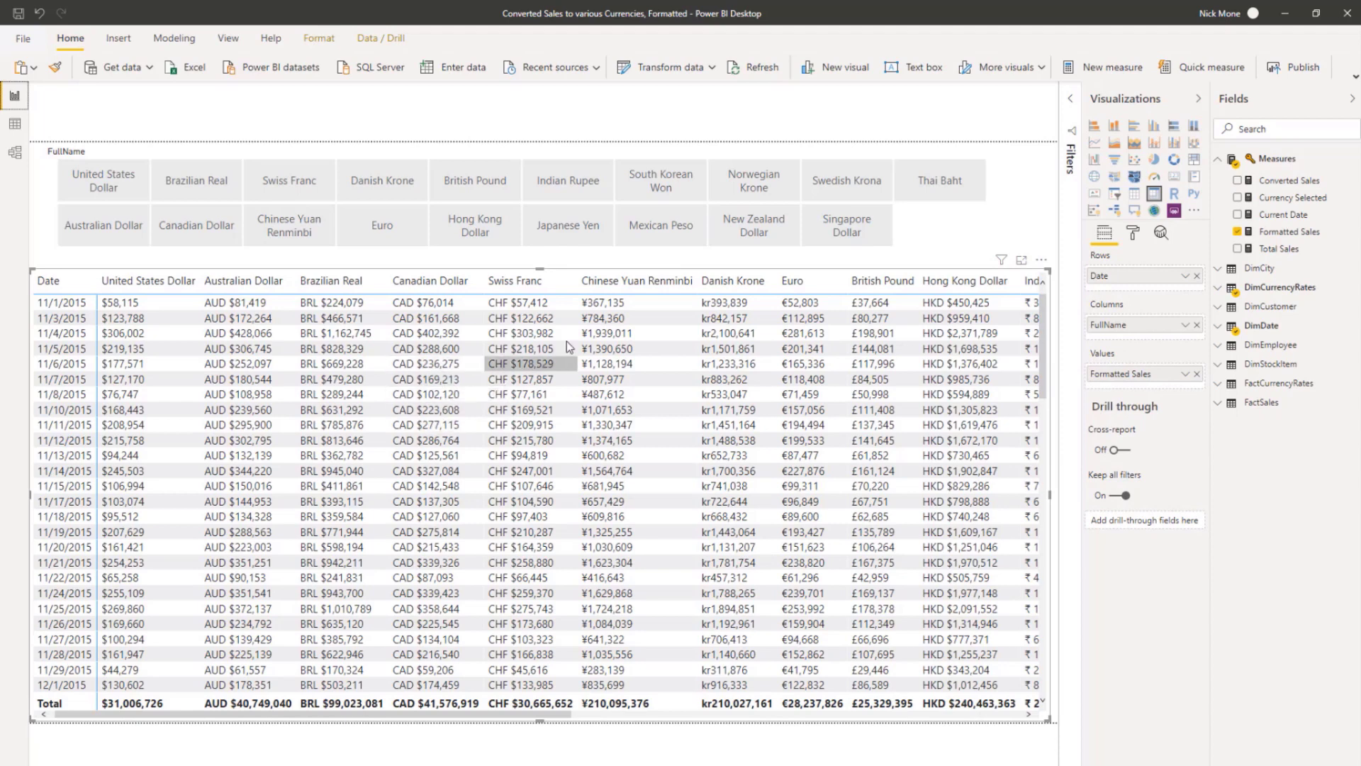
Open the Formatted Sales DAX and step through its VAR lines to the Converted Sales and Currency Selected references
{"action": "left_click", "coordinate": [1280, 234]}
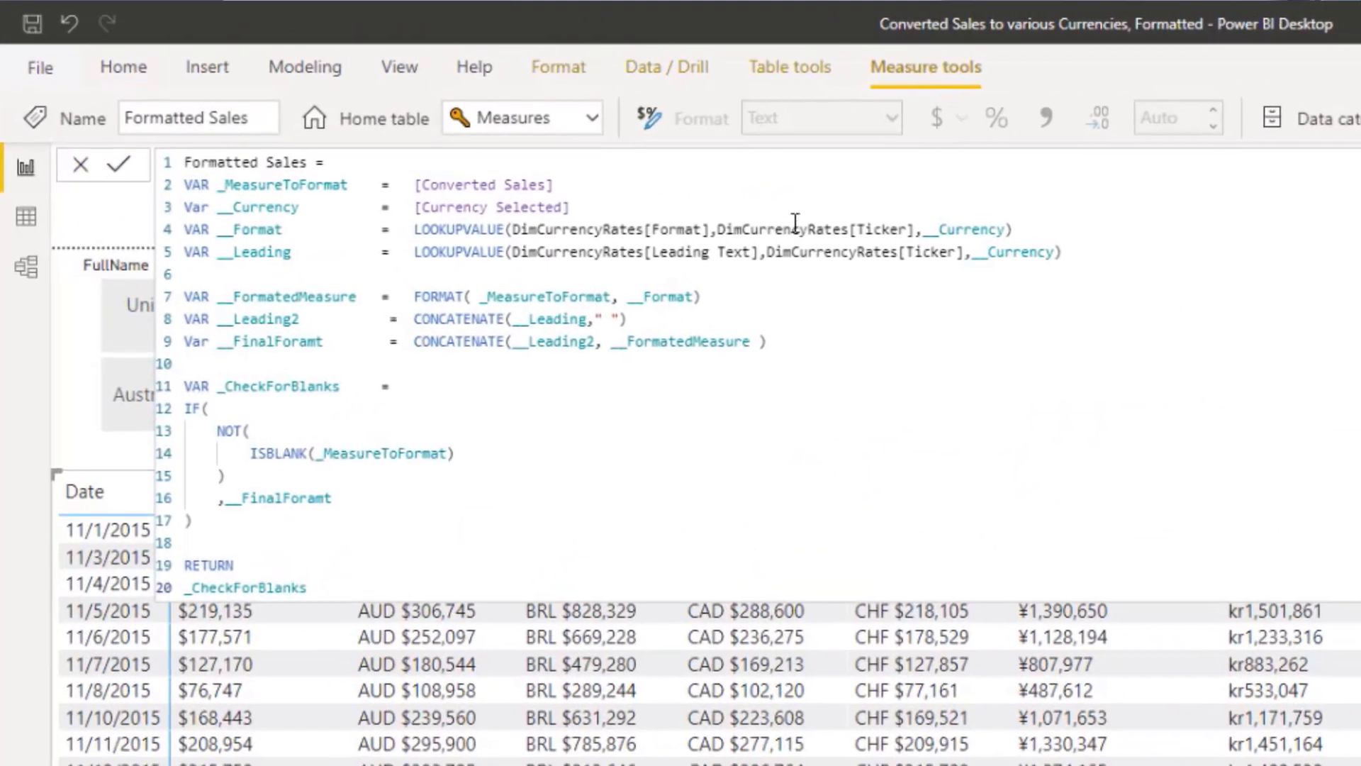
{"action": "left_click", "coordinate": [577, 151]}
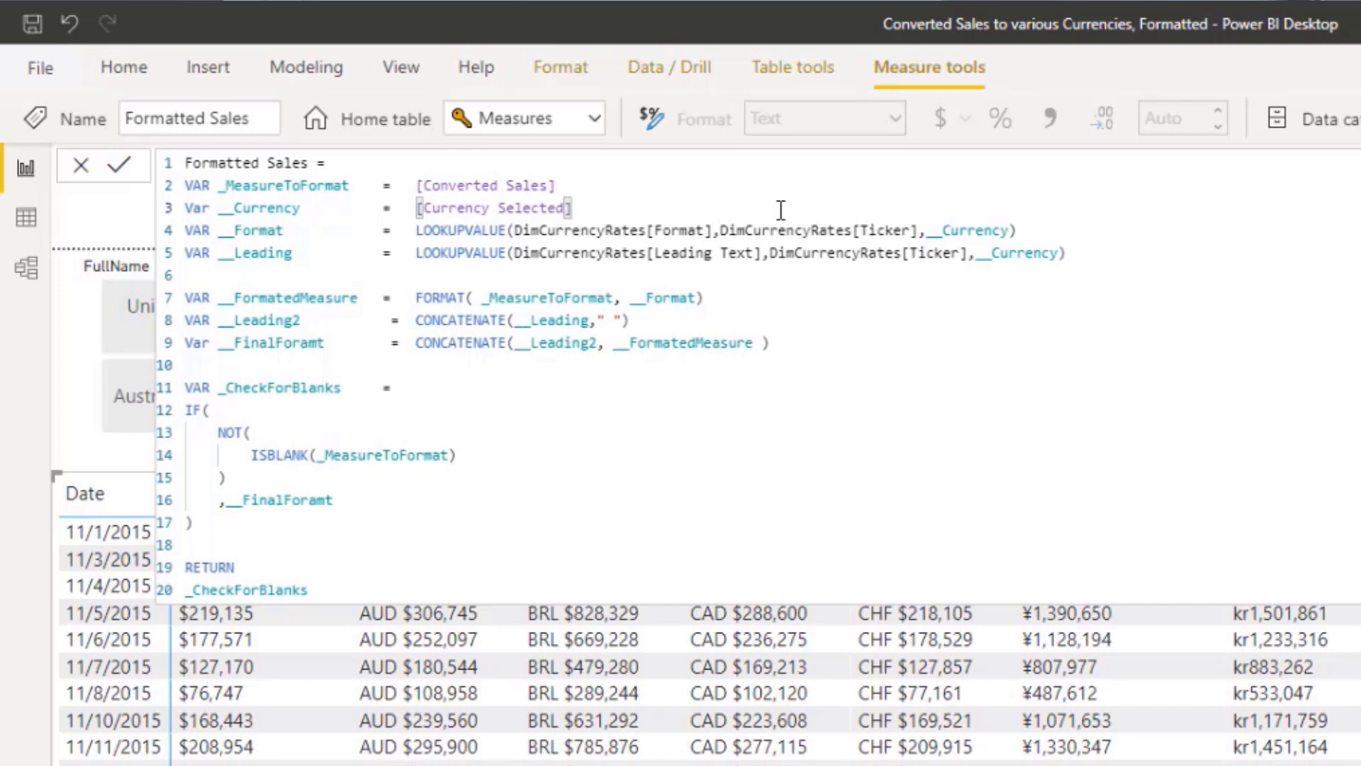
{"action": "key", "text": "Up"}
{"action": "key", "text": "Up"}
{"action": "key", "text": "Home"}
{"action": "key", "text": "Down"}
{"action": "key", "text": "Right"}
{"action": "key", "text": "Right"}
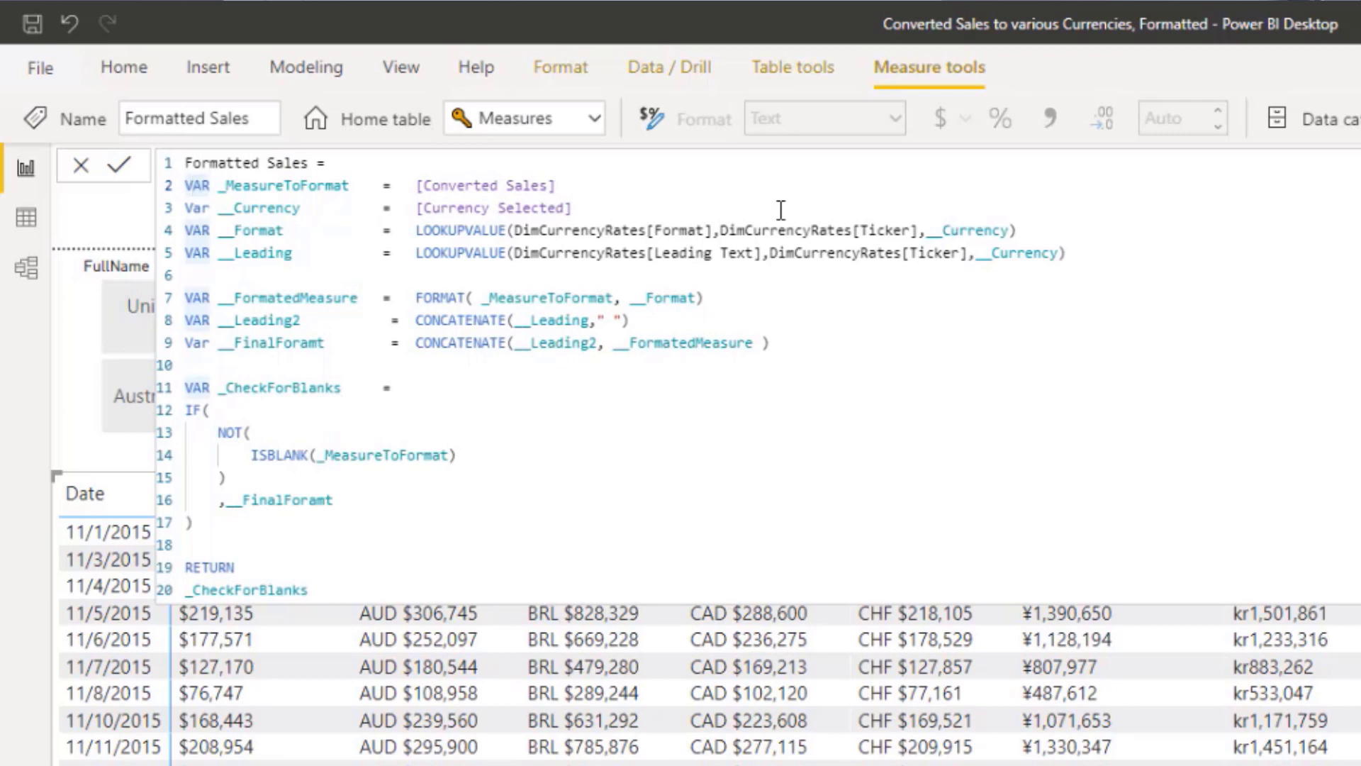
{"action": "key", "text": "Right"}
{"action": "key", "text": "Left"}
{"action": "key", "text": "Left"}
{"action": "key", "text": "ctrl+Right"}
{"action": "key", "text": "ctrl+Right"}
{"action": "key", "text": "ctrl+Right"}
{"action": "key", "text": "ctrl+Right"}
{"action": "key", "text": "ctrl+Right"}
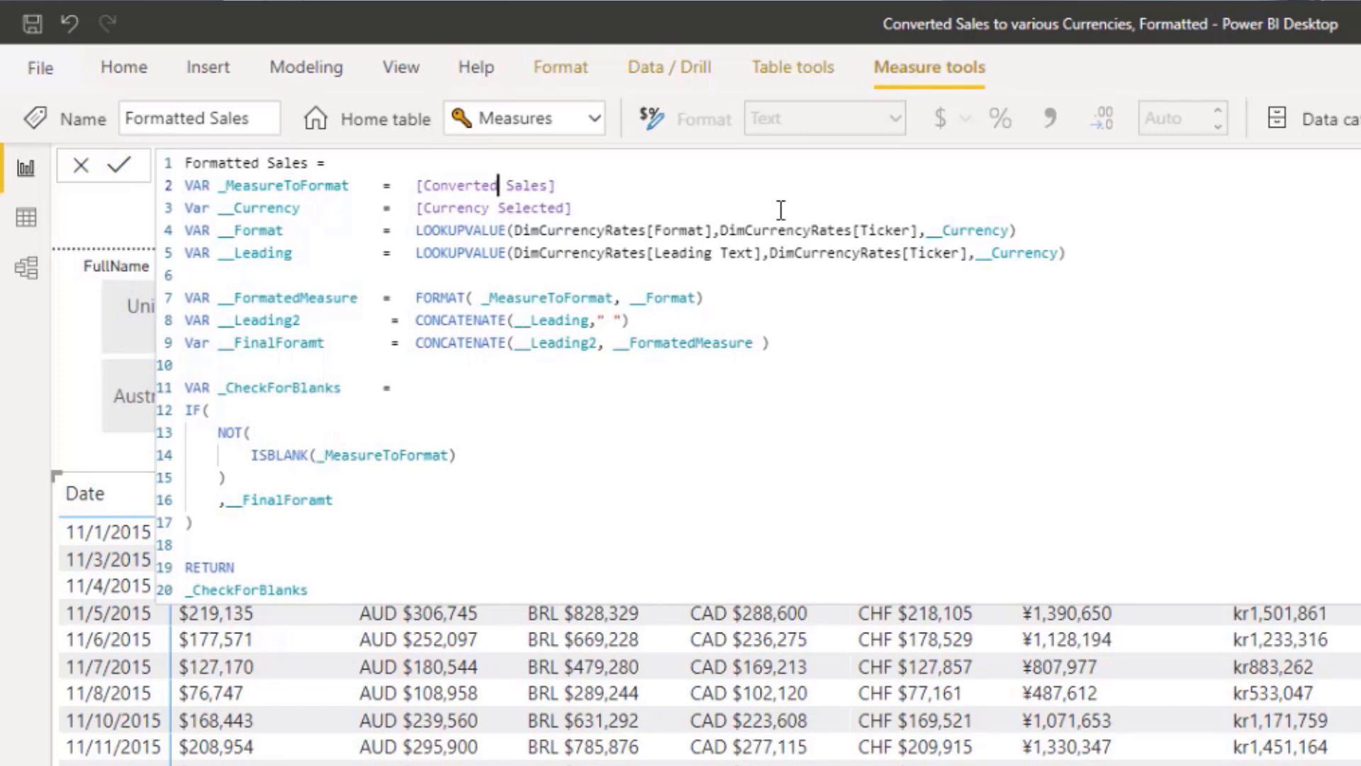
{"action": "key", "text": "Down"}
{"action": "key", "text": "Left"}
{"action": "key", "text": "Left"}
{"action": "key", "text": "Left"}
{"action": "key", "text": "Left"}
{"action": "key", "text": "Left"}
{"action": "key", "text": "Left"}
{"action": "key", "text": "Left"}
{"action": "key", "text": "Left"}
{"action": "key", "text": "Left"}
{"action": "key", "text": "Left"}
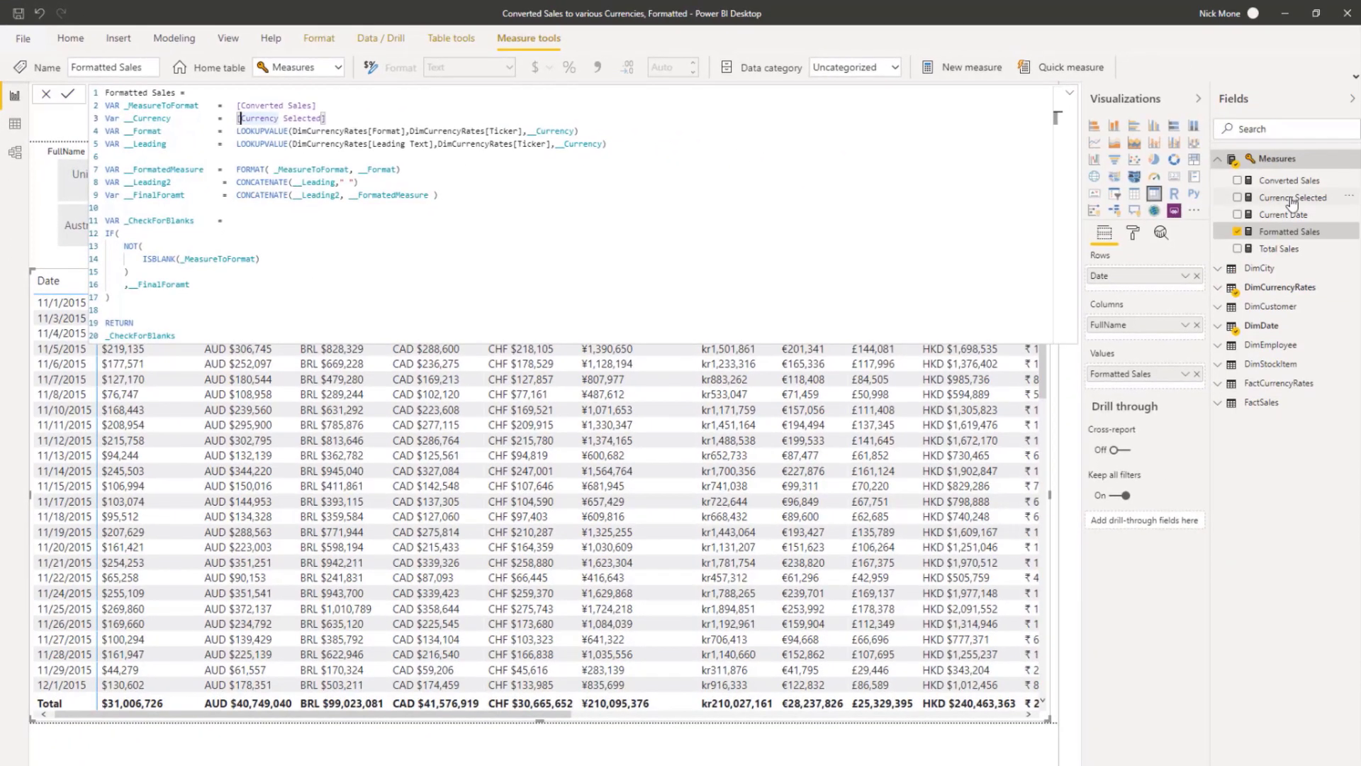
View the Currency Selected formula, then drop FullName from the matrix, leaving one Formatted Sales column totalling $31,006,726
{"action": "left_click", "coordinate": [1292, 202]}
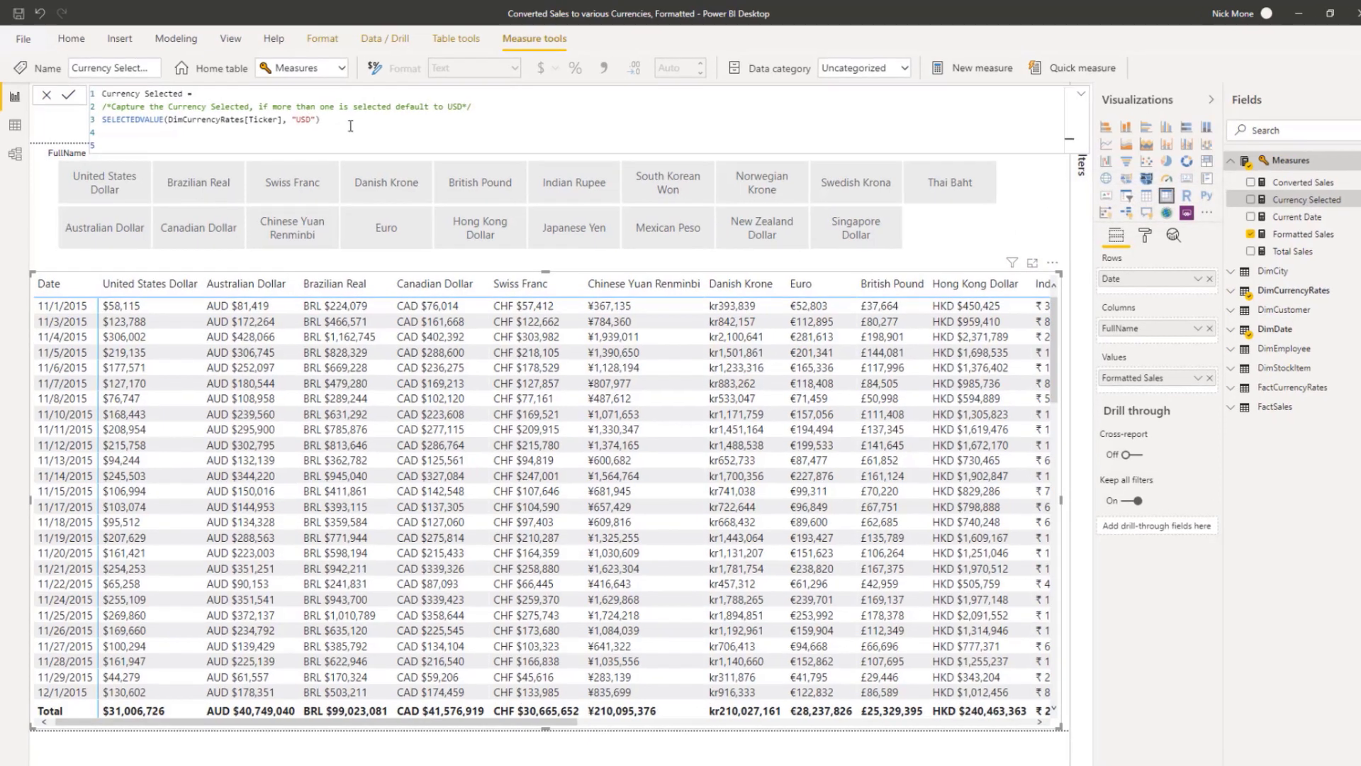
{"action": "left_click", "coordinate": [348, 125]}
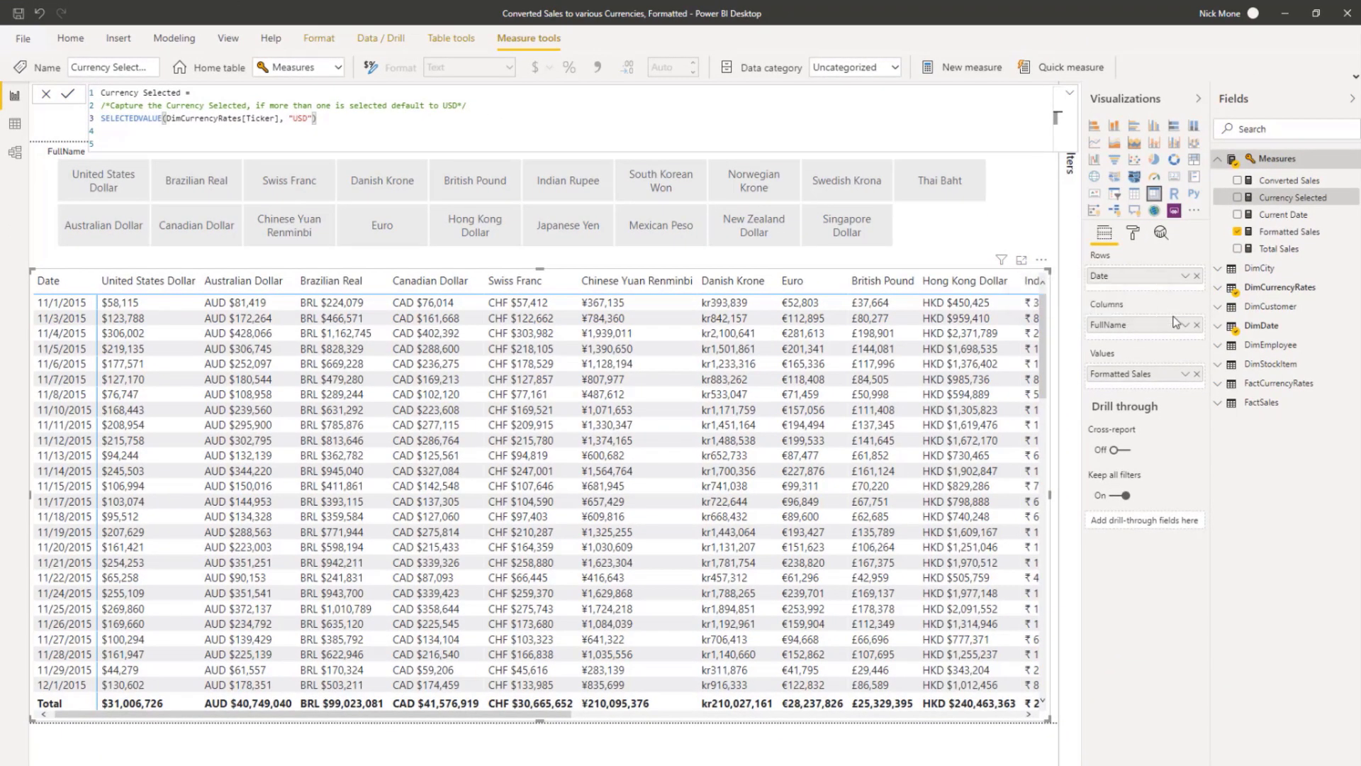
{"action": "left_click", "coordinate": [1197, 324]}
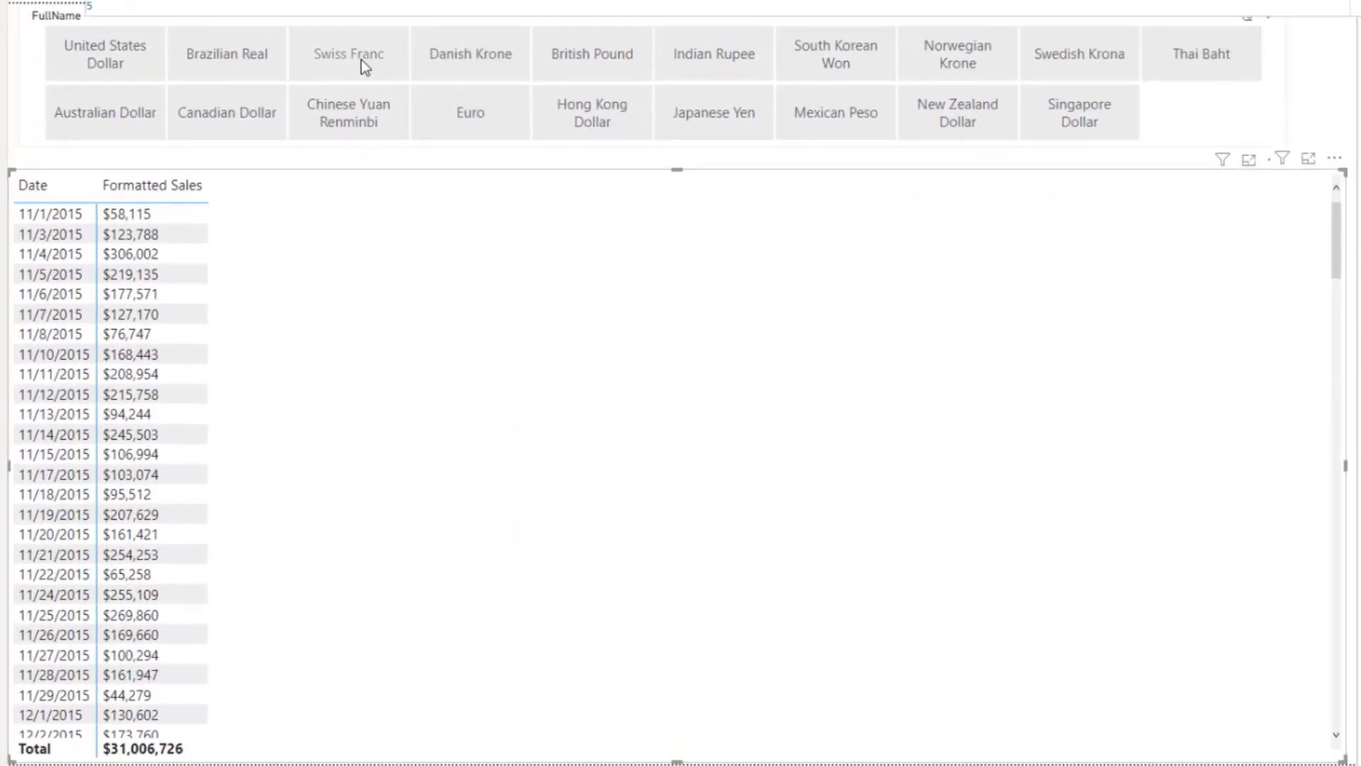
Select Swiss Franc, Euro and Hong Kong Dollar in the slicer, then clear all currency selections
{"action": "left_click", "coordinate": [361, 61]}
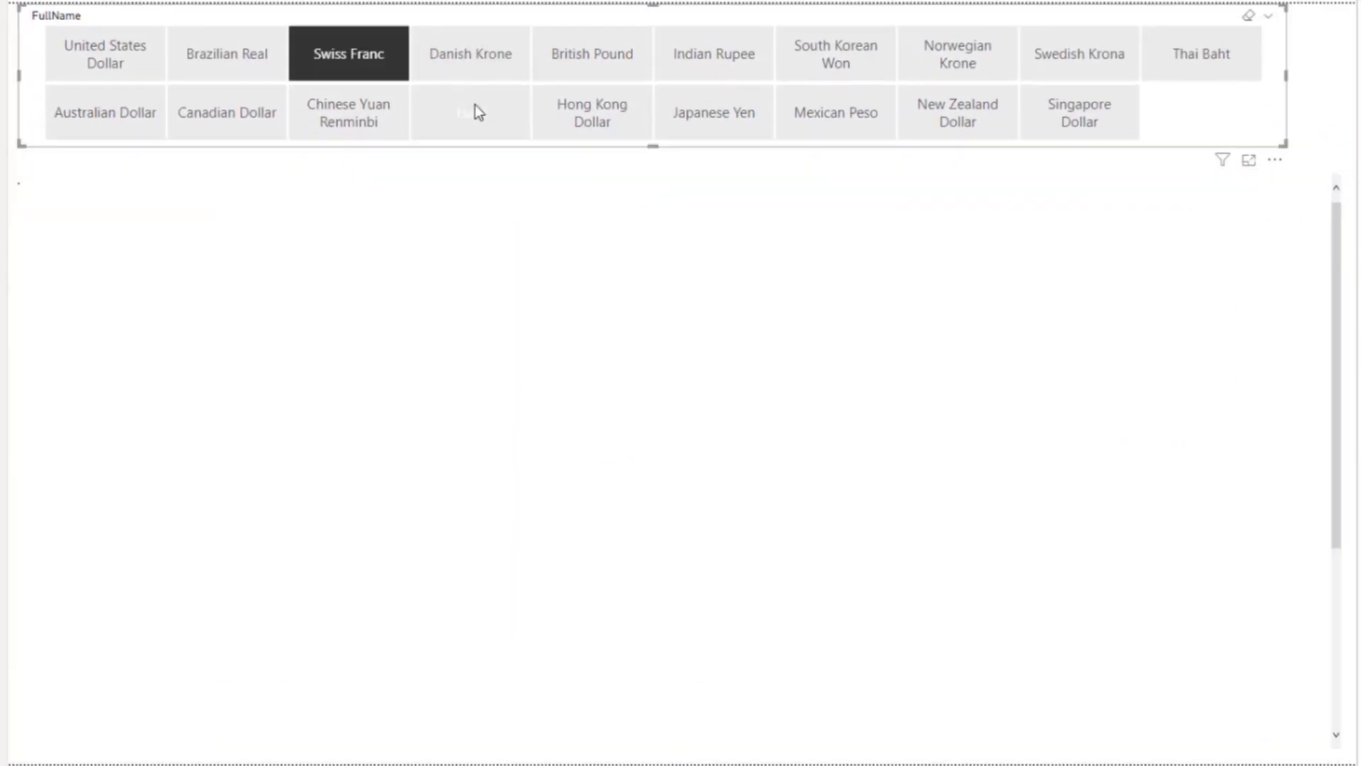
{"action": "left_click", "coordinate": [475, 112], "text": "ctrl"}
{"action": "left_click", "coordinate": [556, 104], "text": "ctrl"}
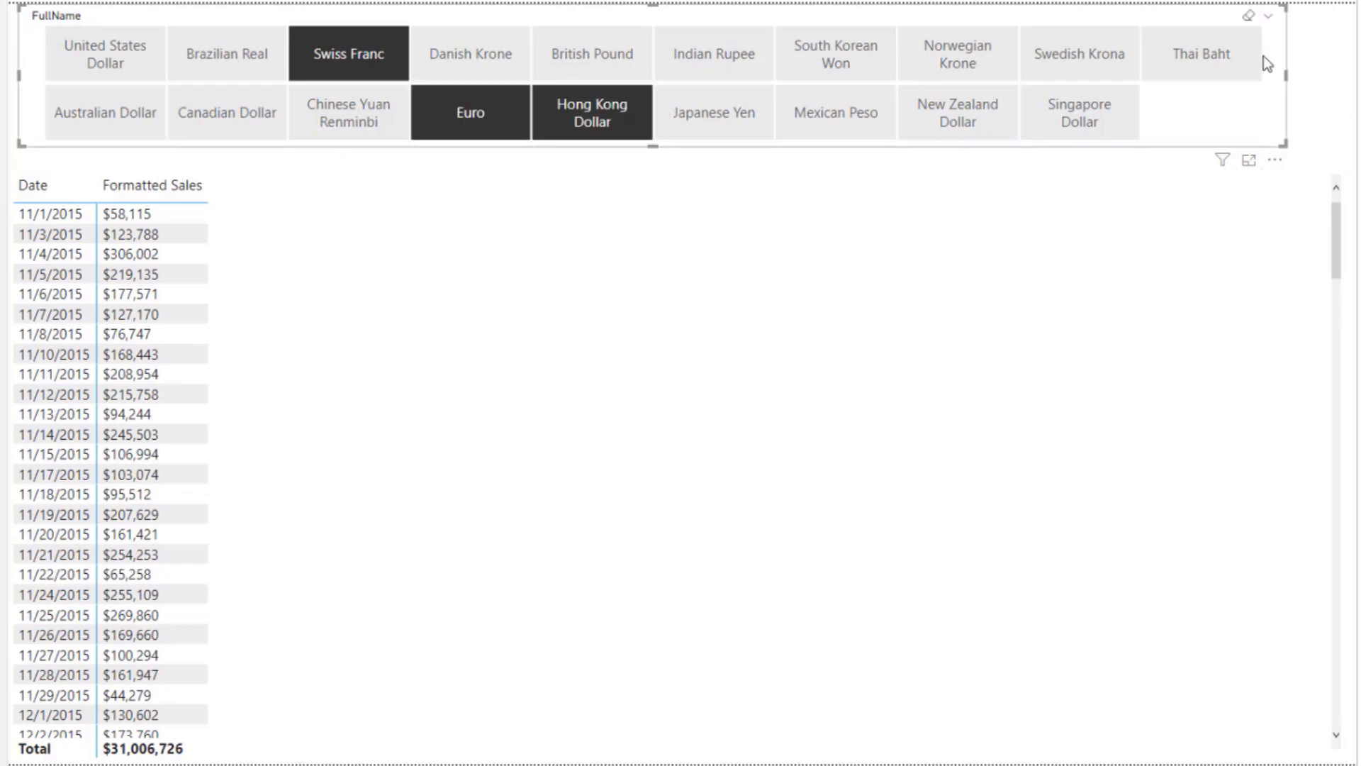
{"action": "left_click", "coordinate": [1250, 17]}
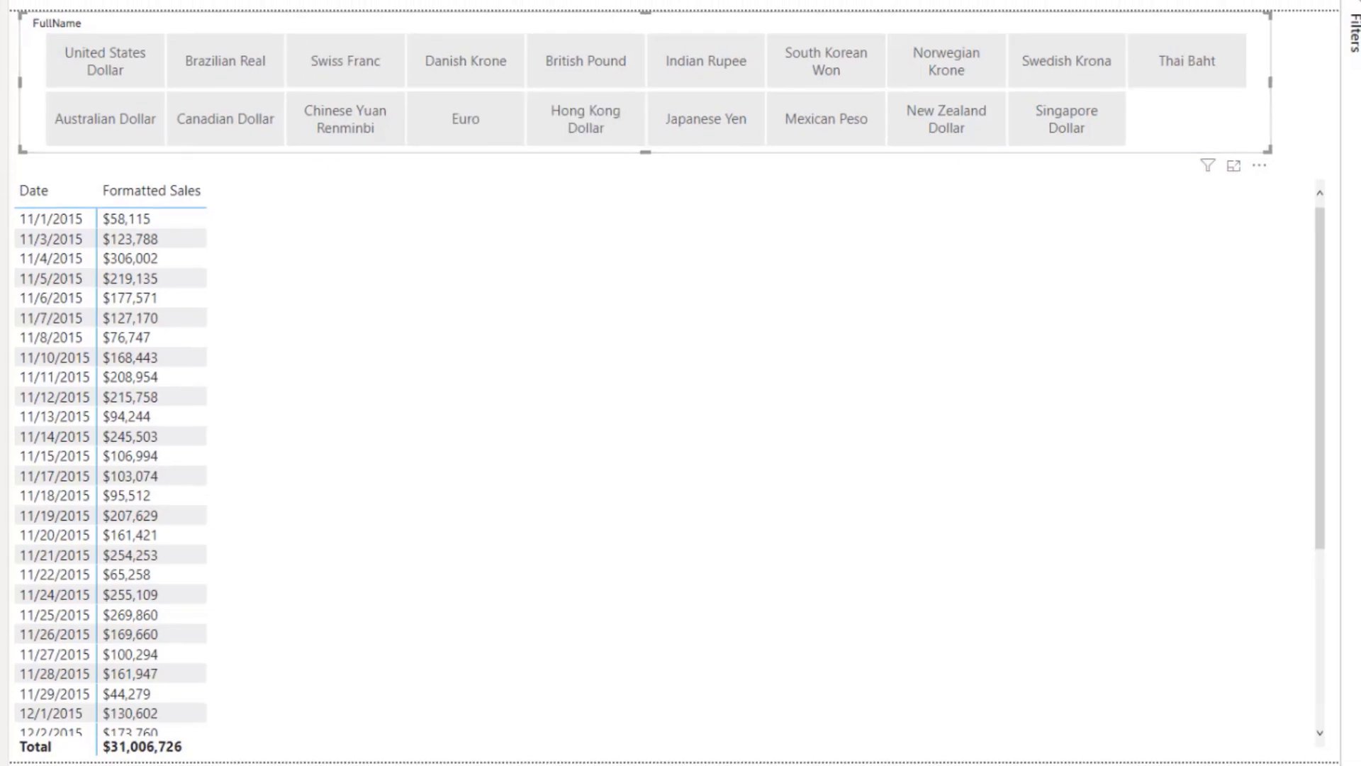
Drag DimCurrencyRates' FullName back into the matrix Columns so sales split per currency
{"action": "left_click", "coordinate": [1218, 289]}
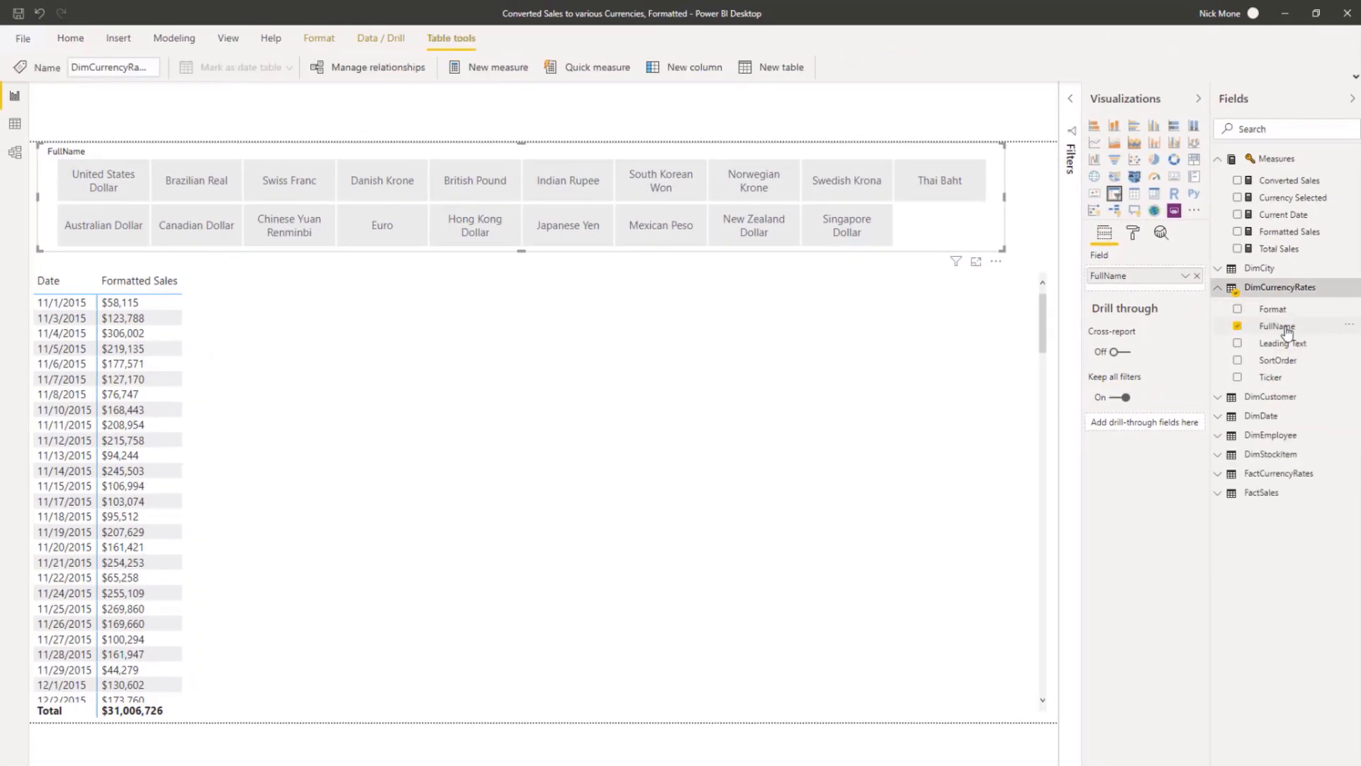
{"action": "left_click", "coordinate": [888, 363]}
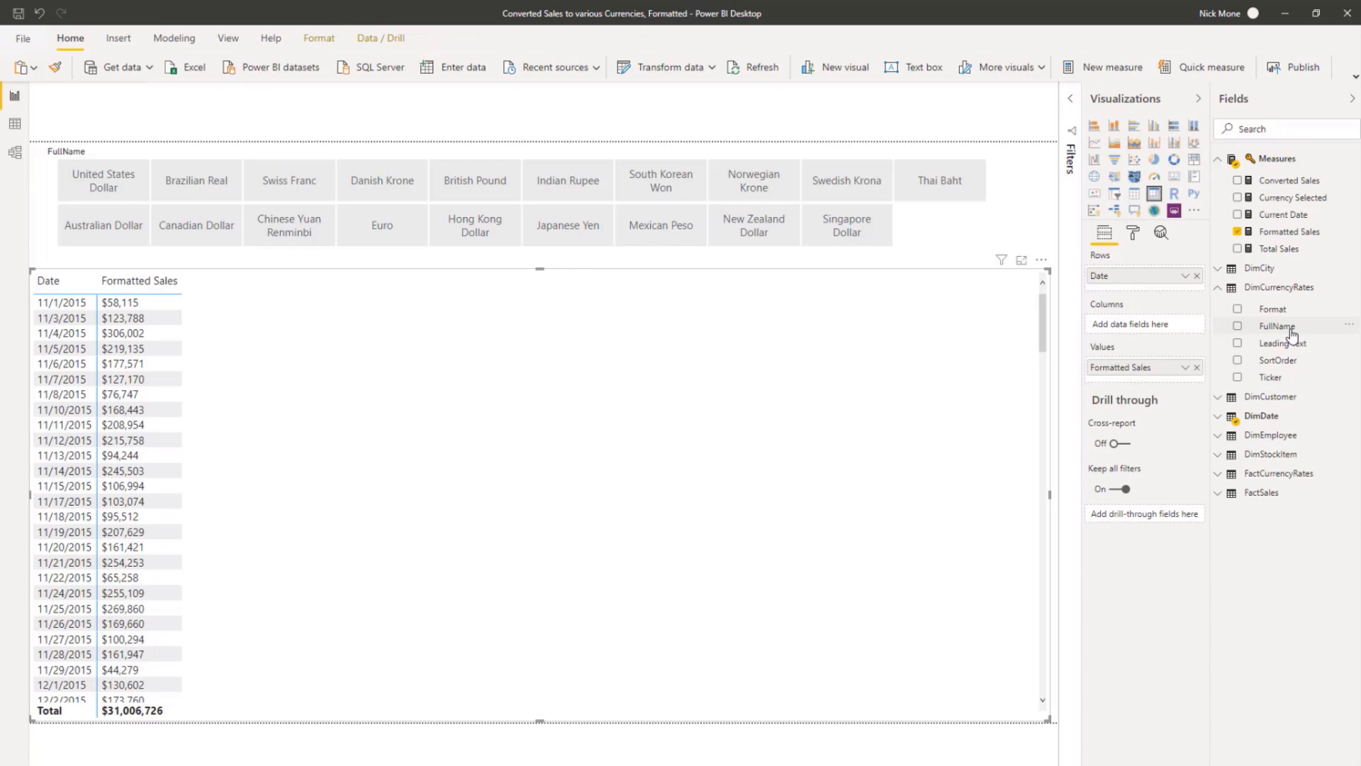
{"action": "left_click_drag", "start_coordinate": [1285, 328], "coordinate": [1120, 329]}
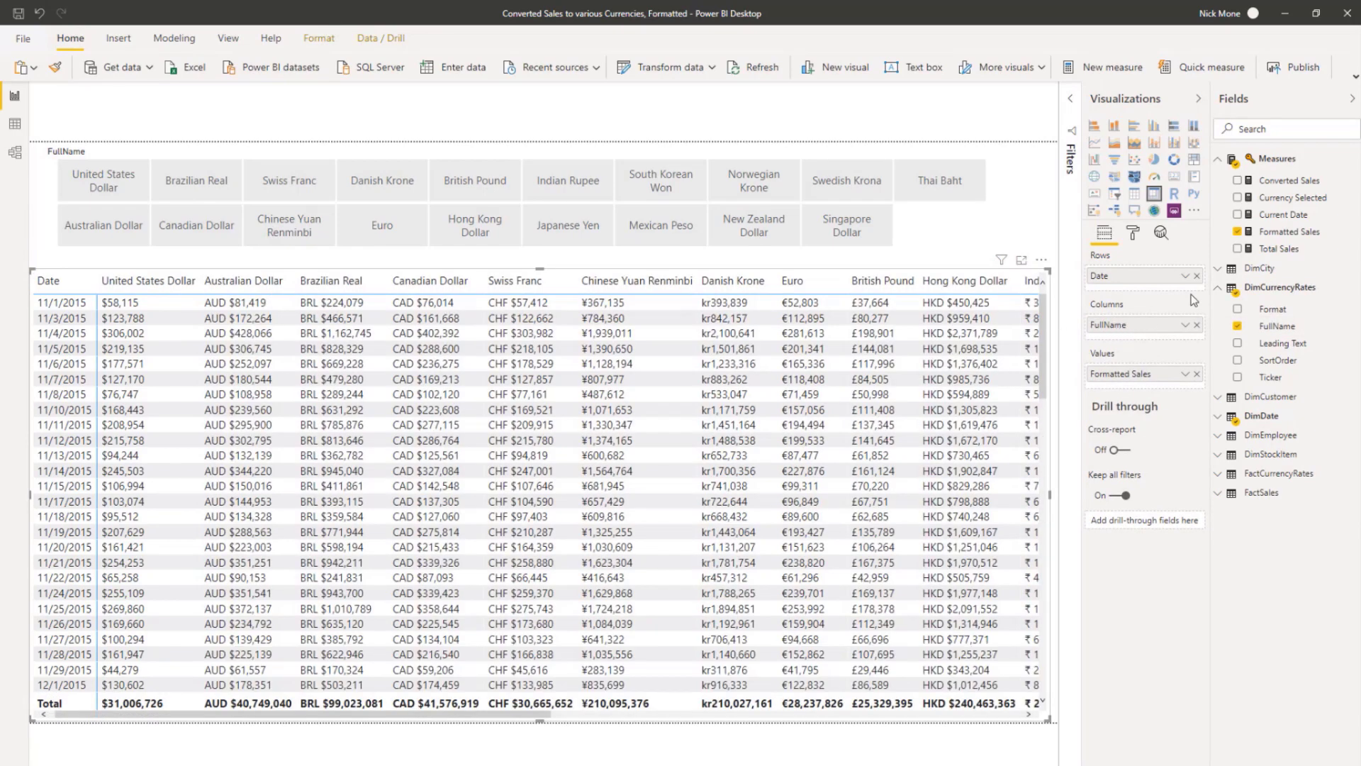
Open the Formatted Sales DAX at line 4, the LOOKUPVALUE of Format
{"action": "left_click", "coordinate": [1292, 234]}
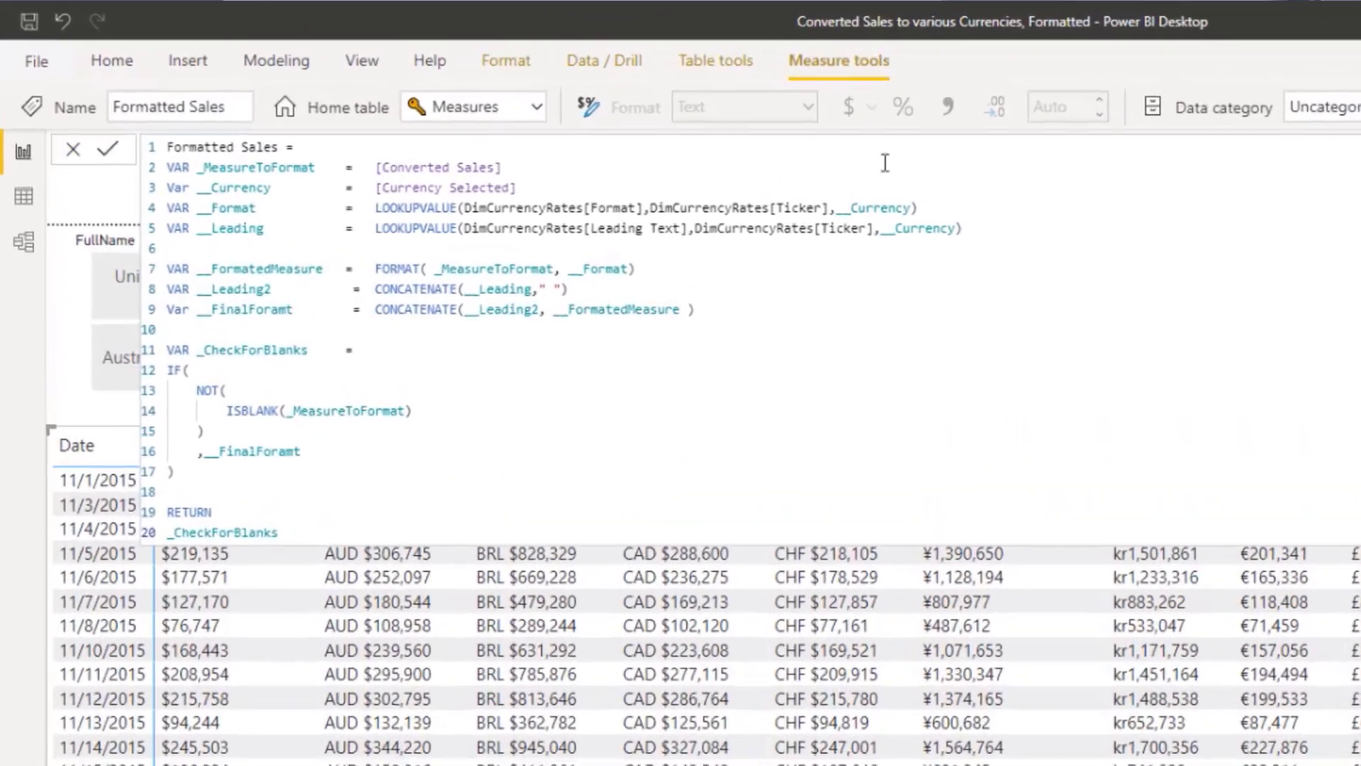
{"action": "left_click", "coordinate": [1028, 203]}
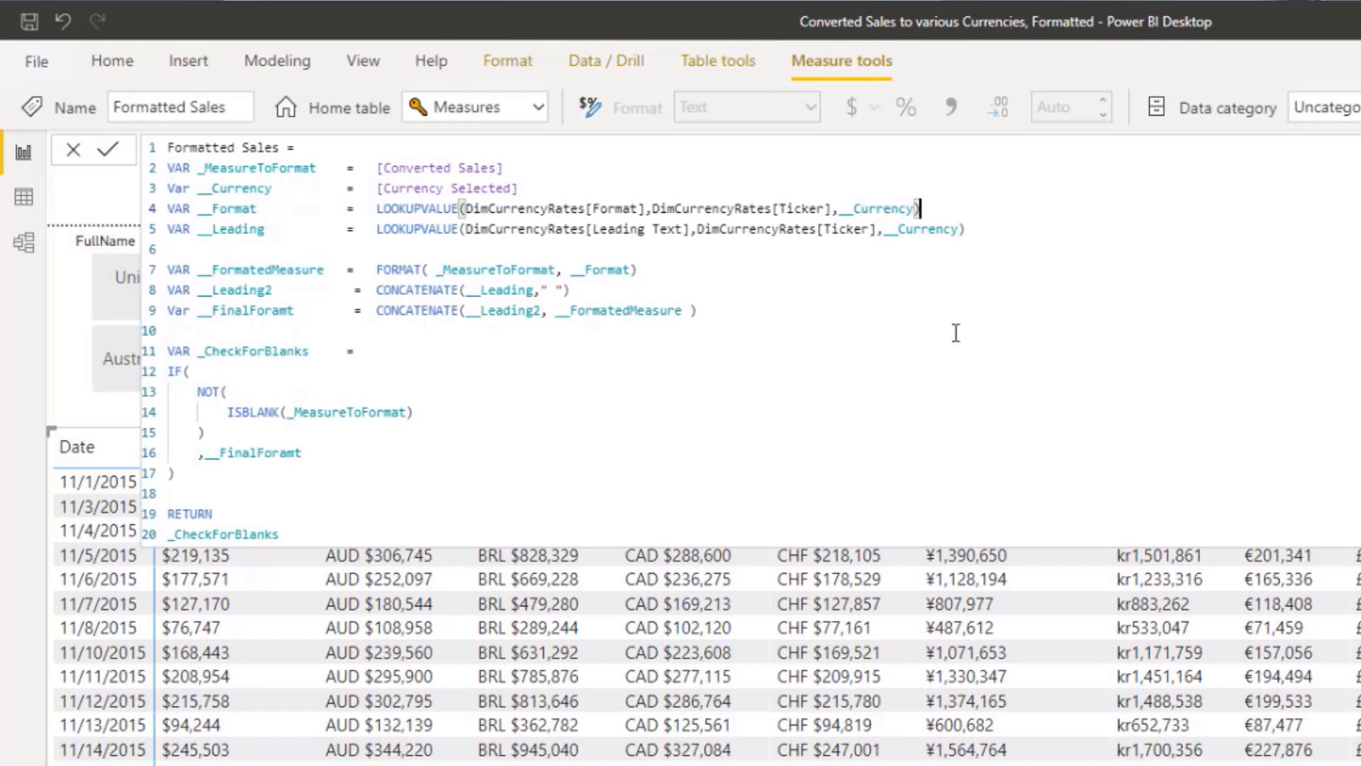
Review the format strings in the Format column of the Excel currency table
{"action": "key", "text": "alt+Tab"}
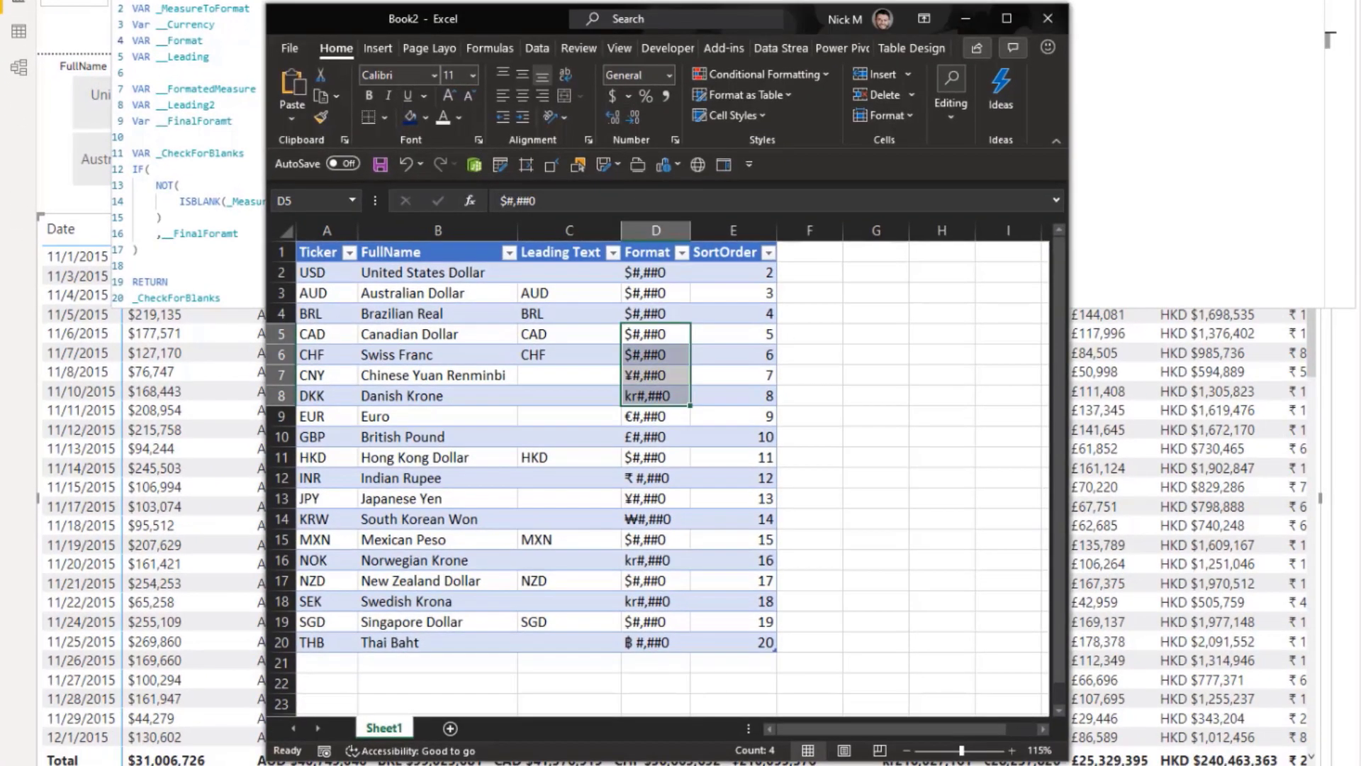
{"action": "left_click", "coordinate": [723, 369]}
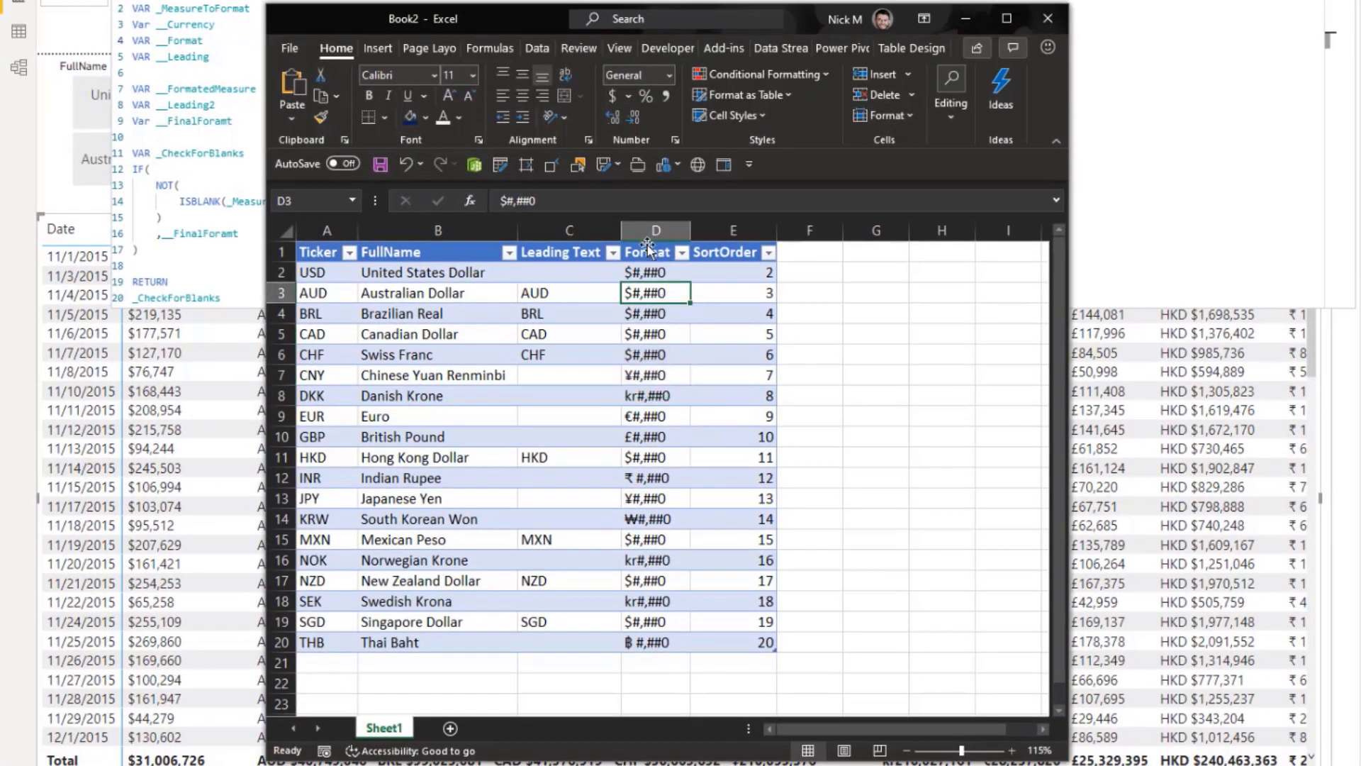
{"action": "left_click_drag", "start_coordinate": [649, 272], "coordinate": [646, 621]}
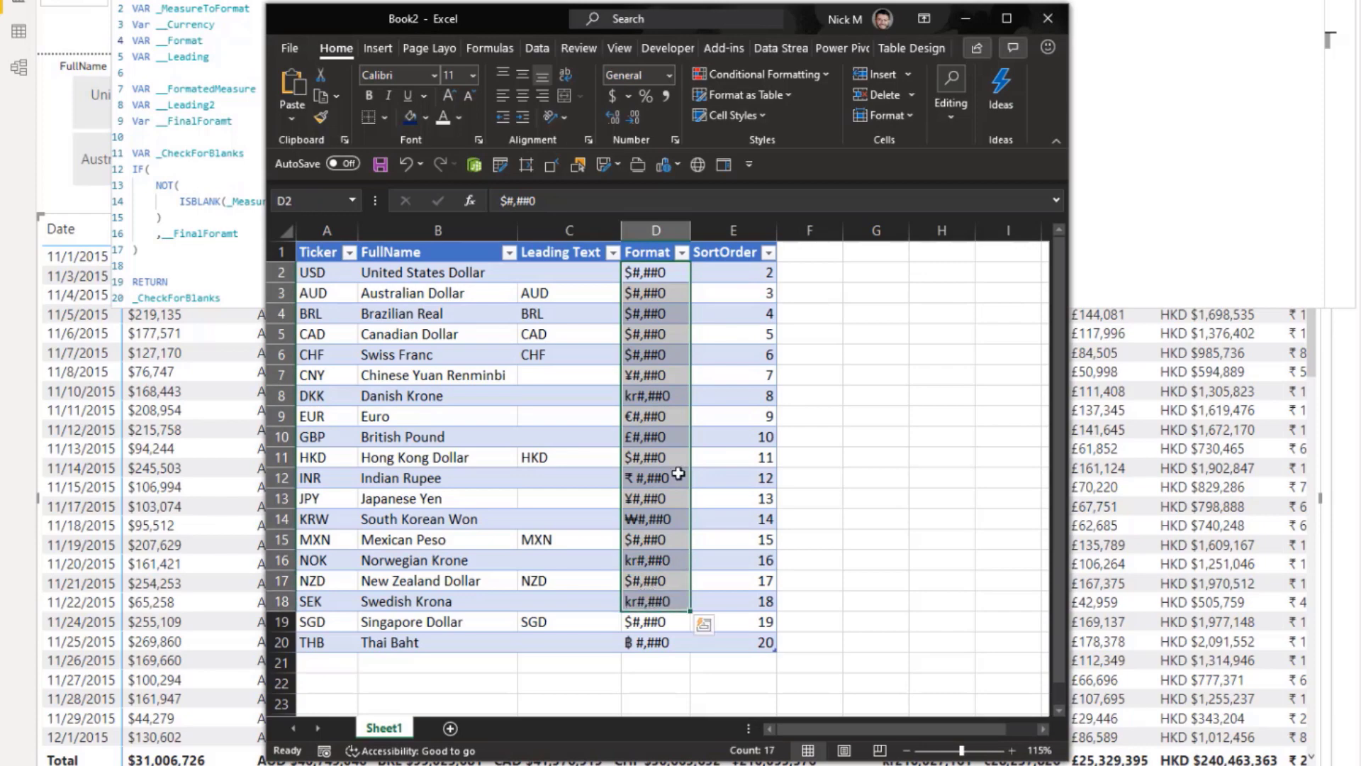
{"action": "left_click", "coordinate": [646, 272]}
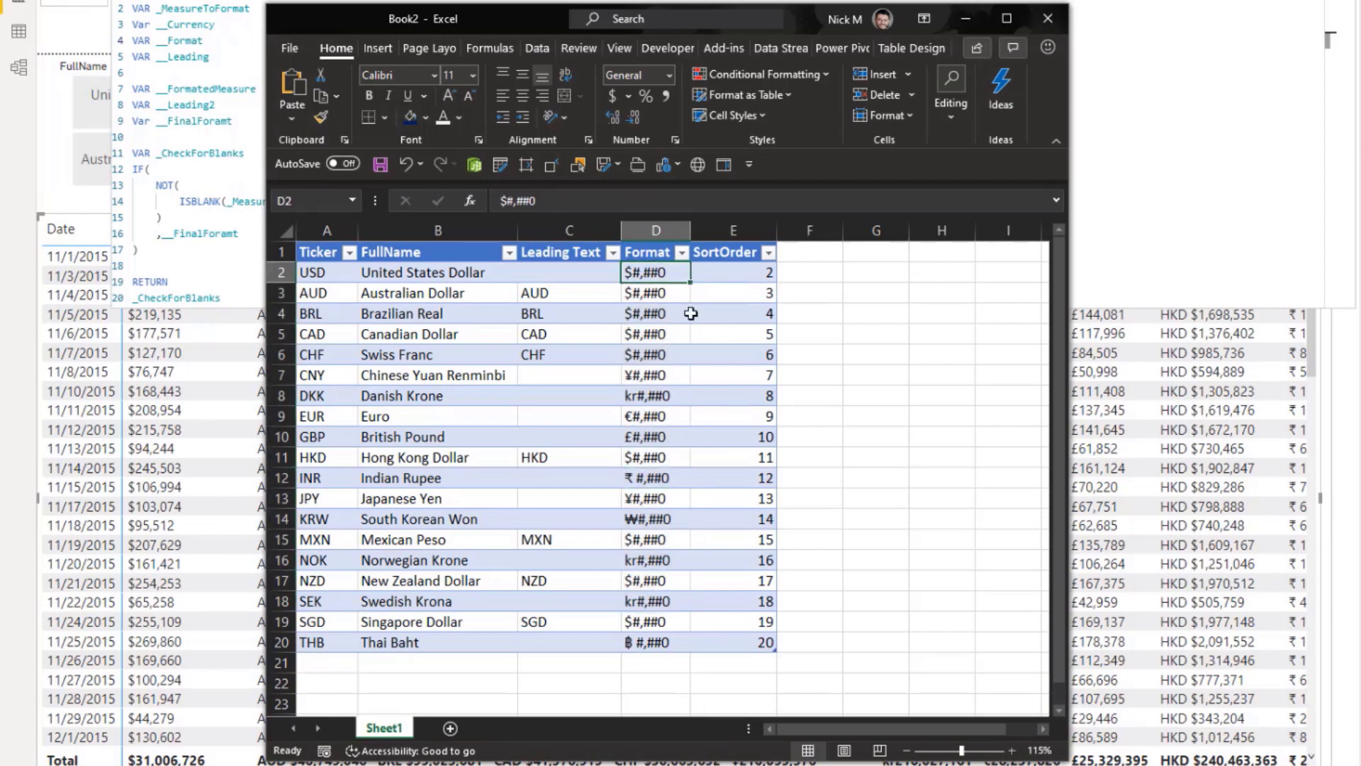
{"action": "left_click", "coordinate": [965, 20]}
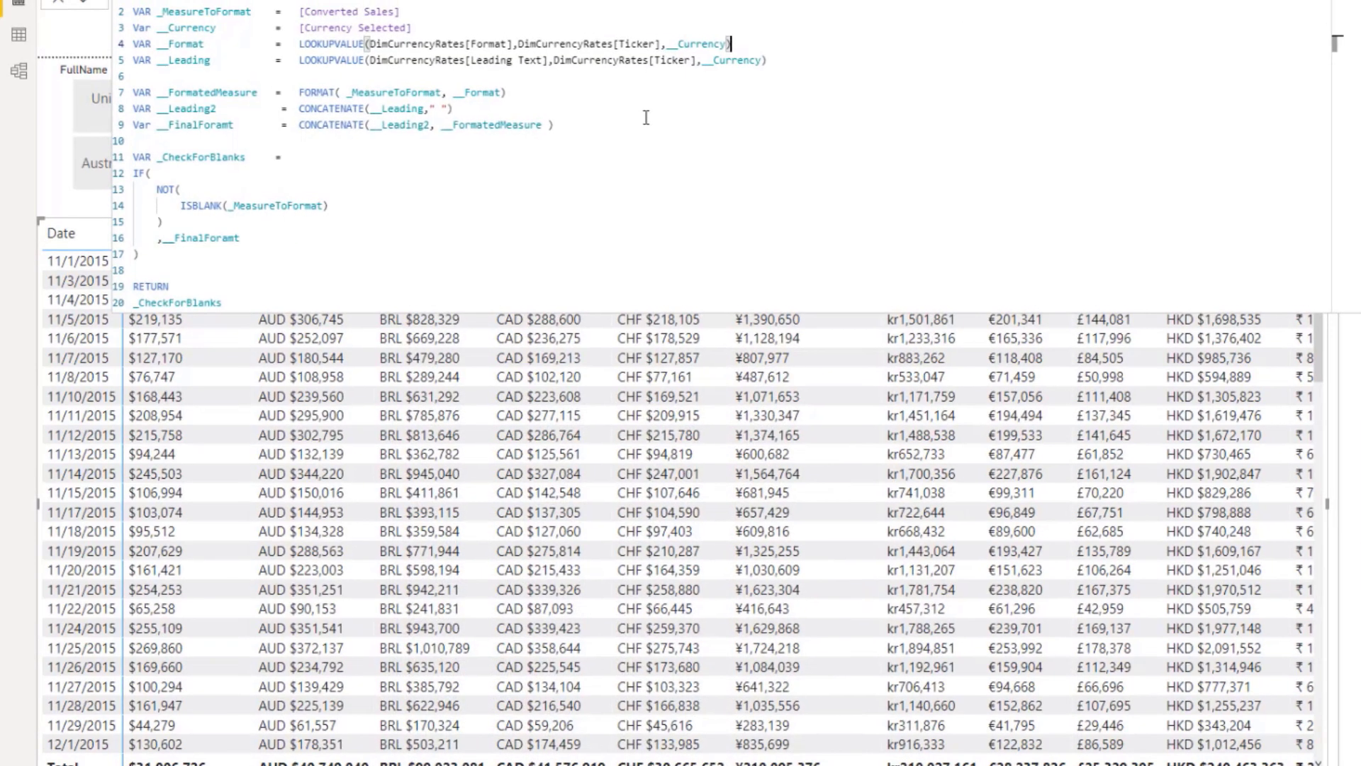
Check the Leading Text column, including the CHF value, then go back to Power BI
{"action": "left_click", "coordinate": [646, 117]}
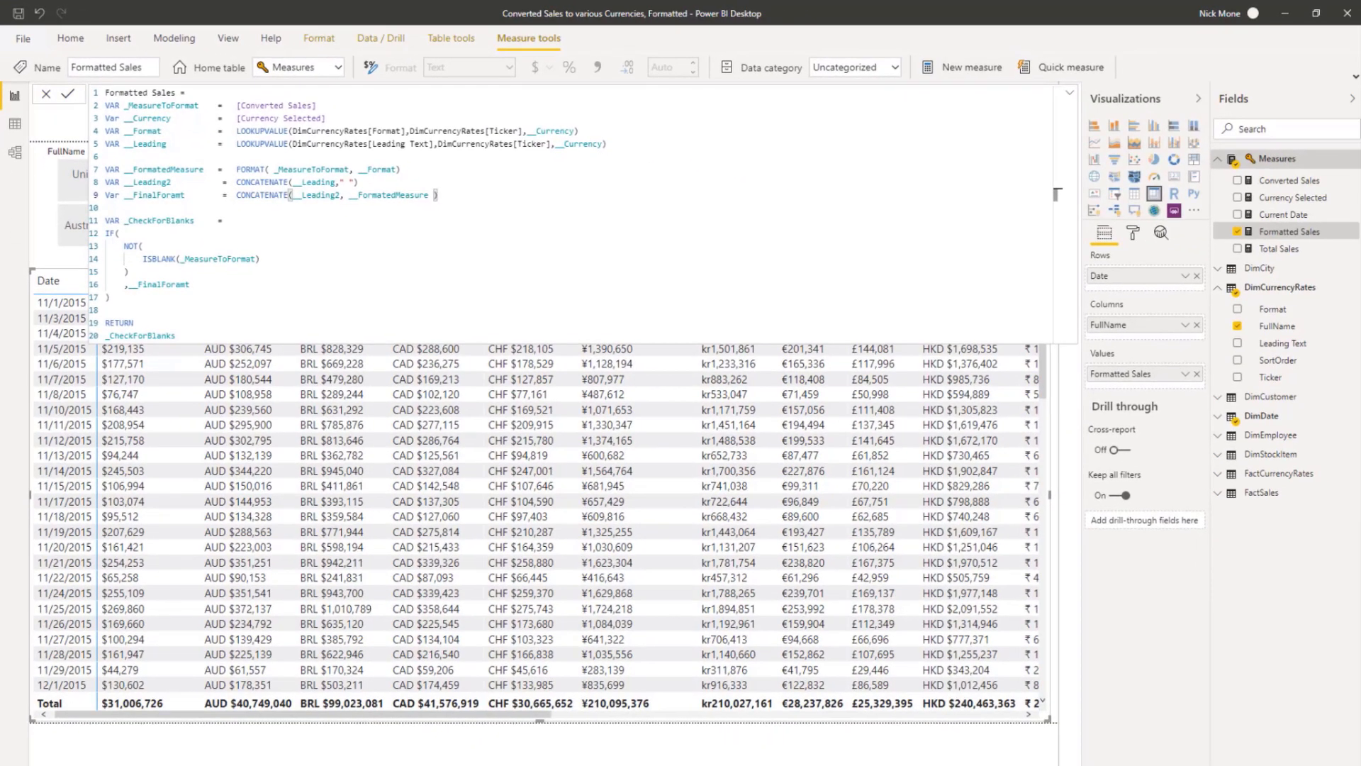
{"action": "key", "text": "alt+Tab"}
{"action": "left_click", "coordinate": [452, 282]}
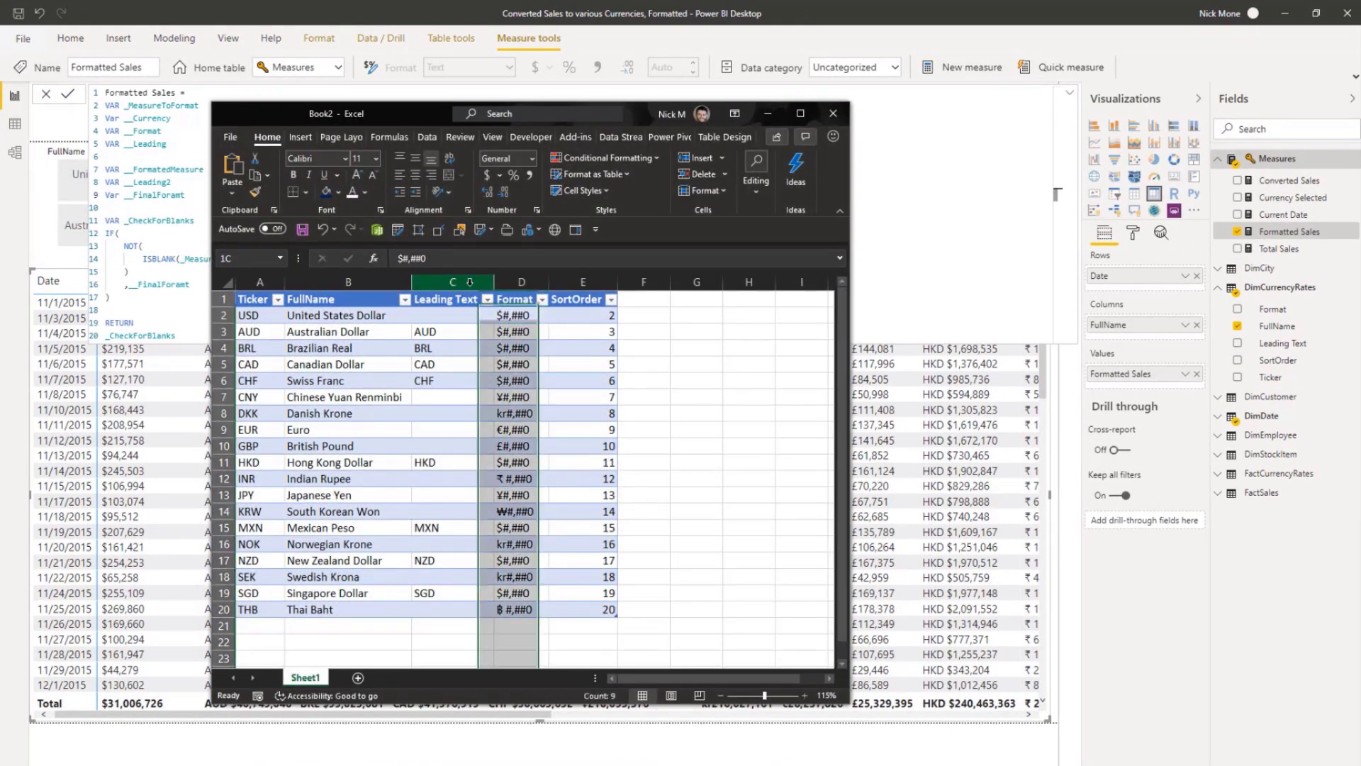
{"action": "left_click", "coordinate": [462, 379]}
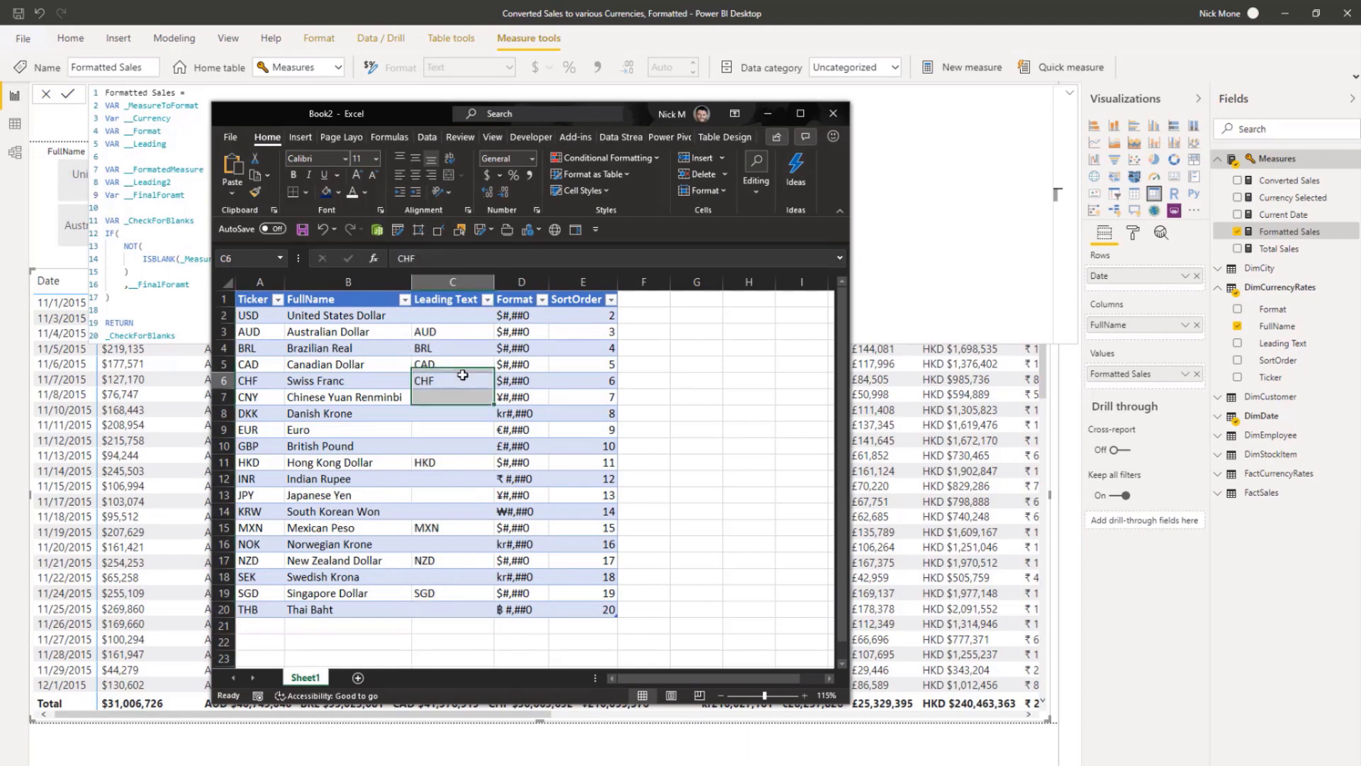
{"action": "left_click", "coordinate": [763, 113]}
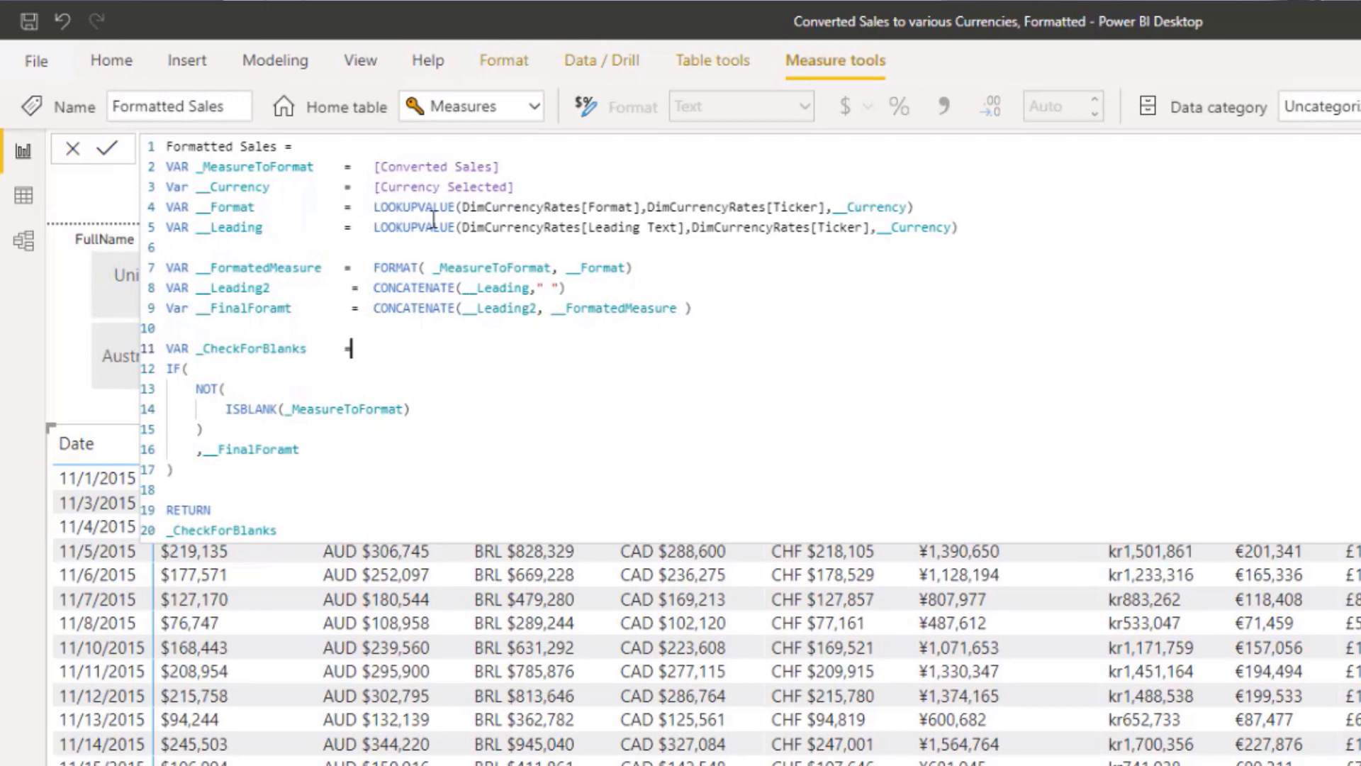
{"action": "left_click", "coordinate": [728, 268]}
{"action": "left_click", "coordinate": [375, 269]}
{"action": "left_click_drag", "start_coordinate": [314, 168], "coordinate": [201, 169]}
{"action": "left_click", "coordinate": [477, 268]}
{"action": "left_click", "coordinate": [618, 268]}
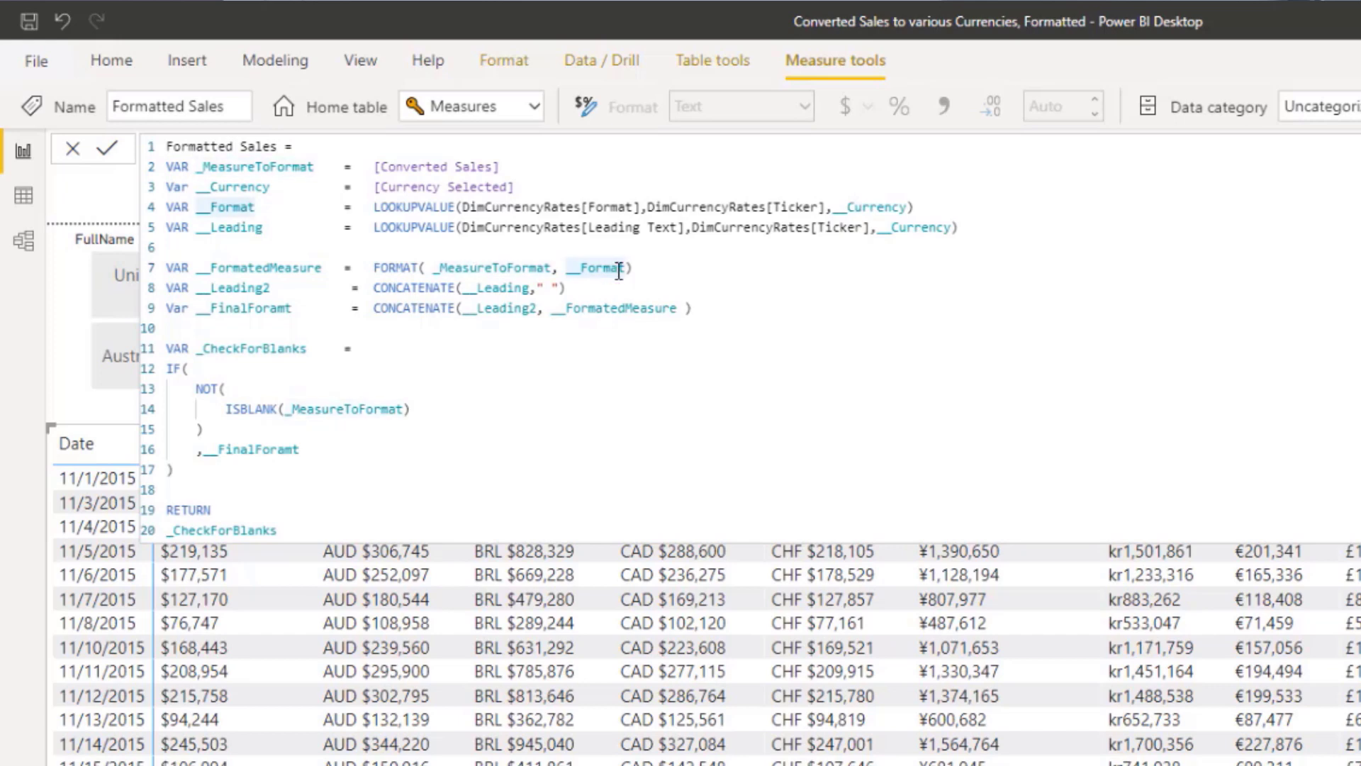
{"action": "left_click", "coordinate": [277, 212]}
{"action": "left_click", "coordinate": [486, 205]}
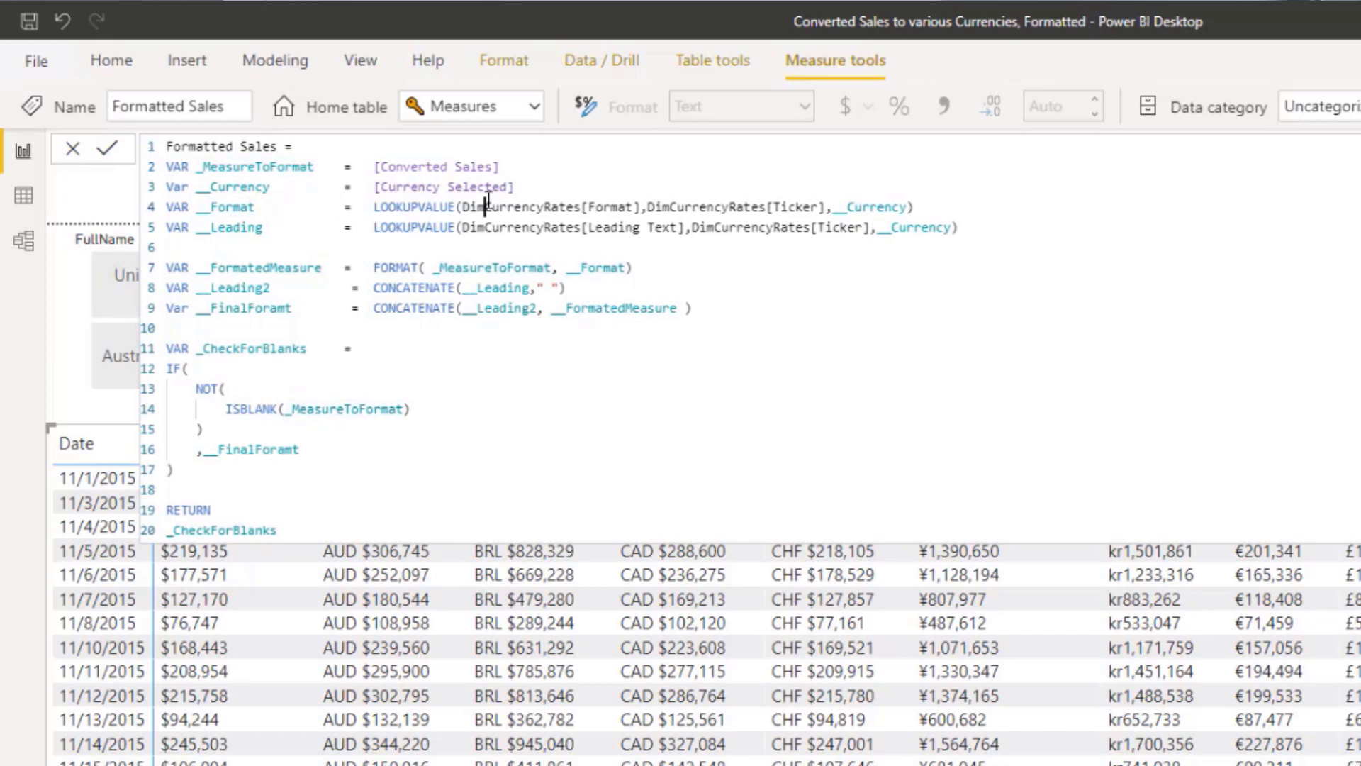
{"action": "left_click", "coordinate": [789, 268]}
{"action": "left_click", "coordinate": [366, 288]}
{"action": "left_click_drag", "start_coordinate": [367, 288], "coordinate": [596, 279]}
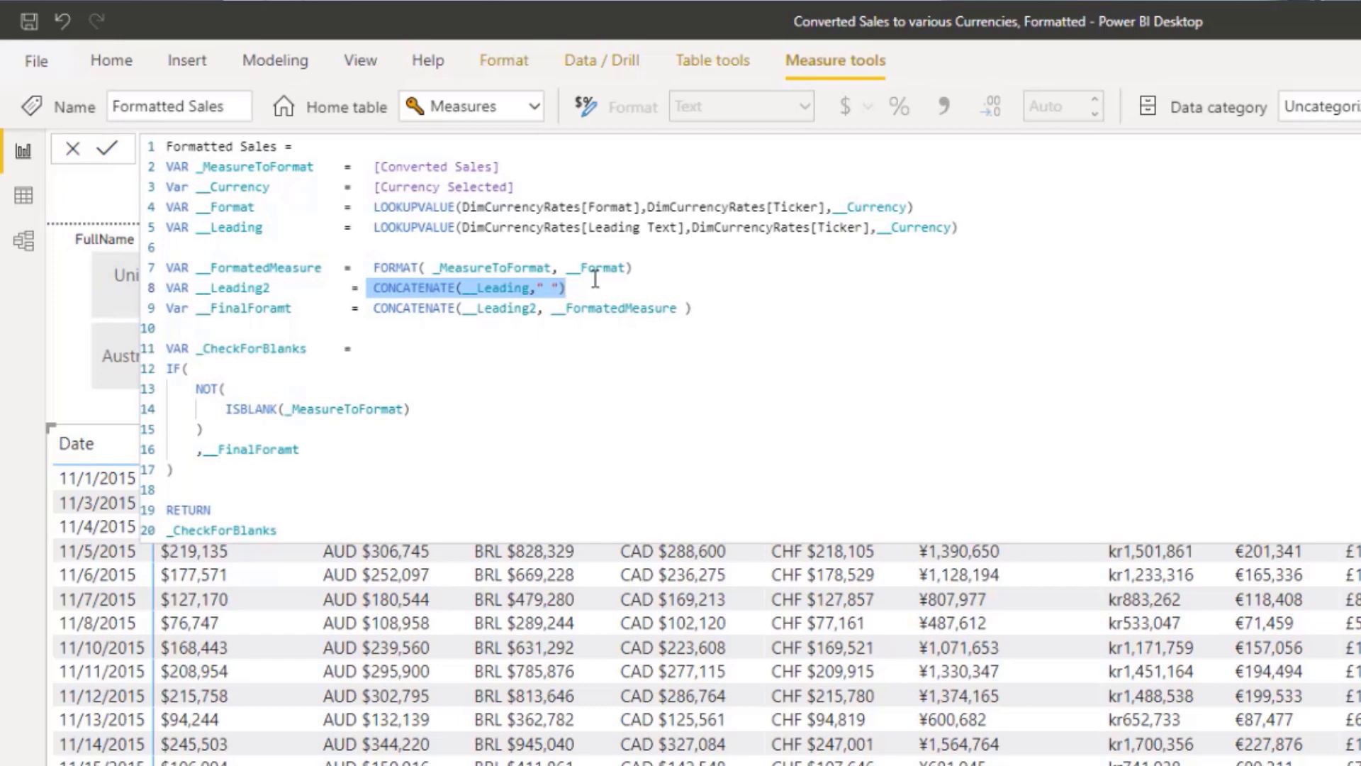
{"action": "left_click", "coordinate": [543, 287]}
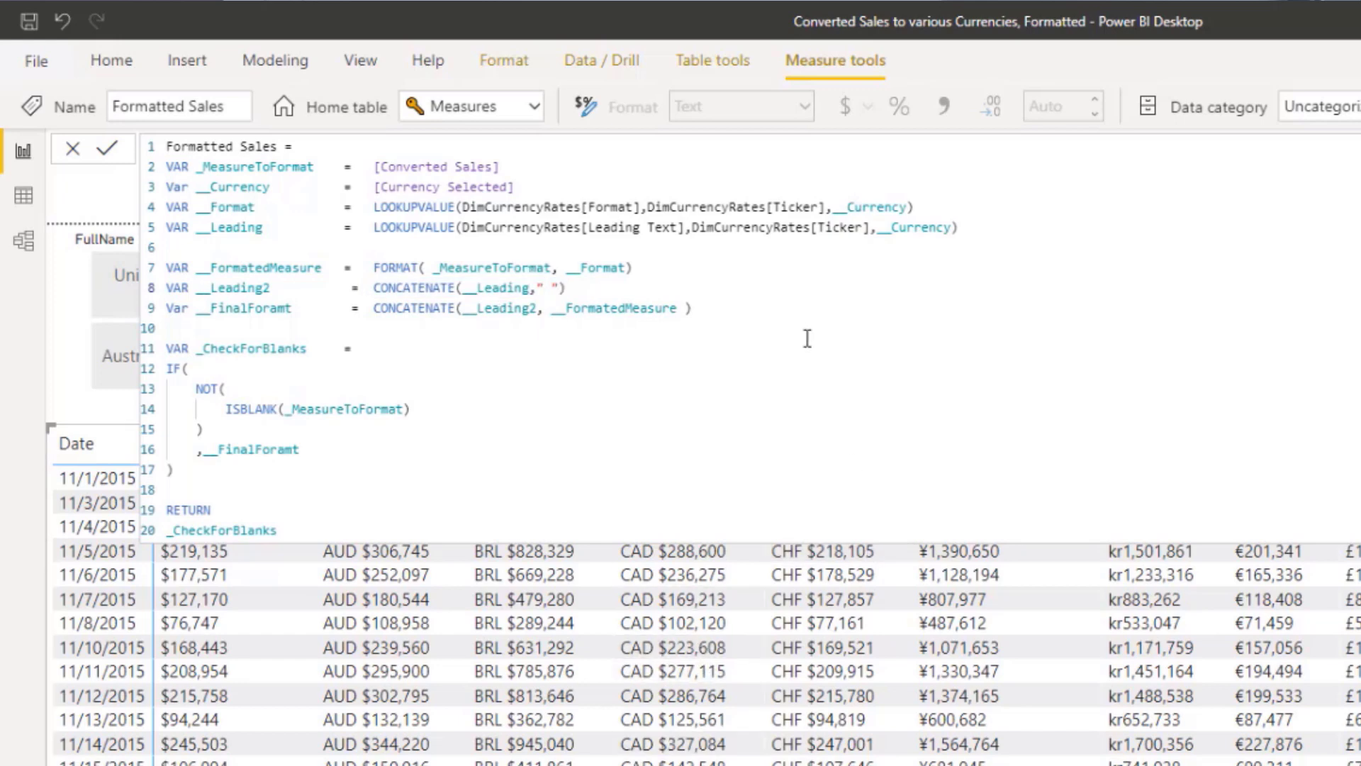
{"action": "left_click", "coordinate": [686, 291]}
{"action": "left_click", "coordinate": [741, 308]}
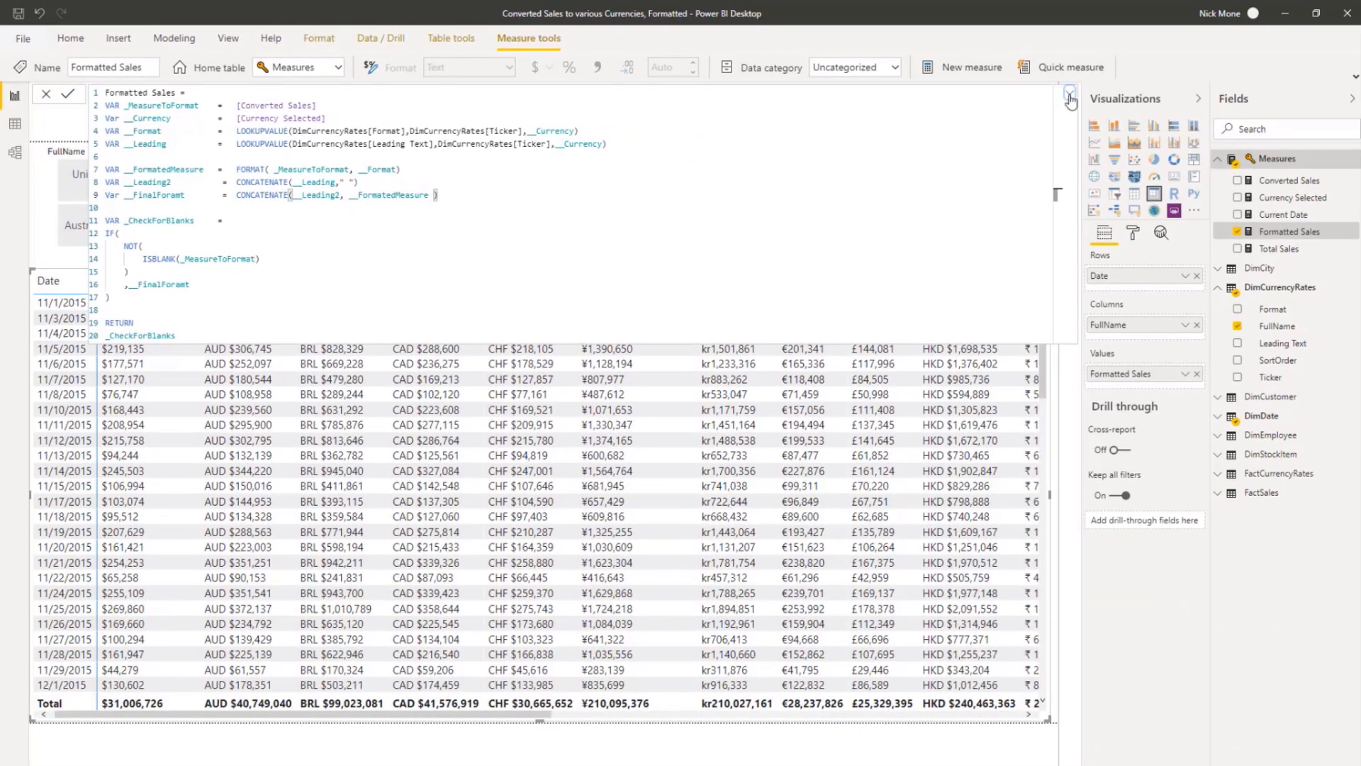
{"action": "left_click", "coordinate": [1070, 96]}
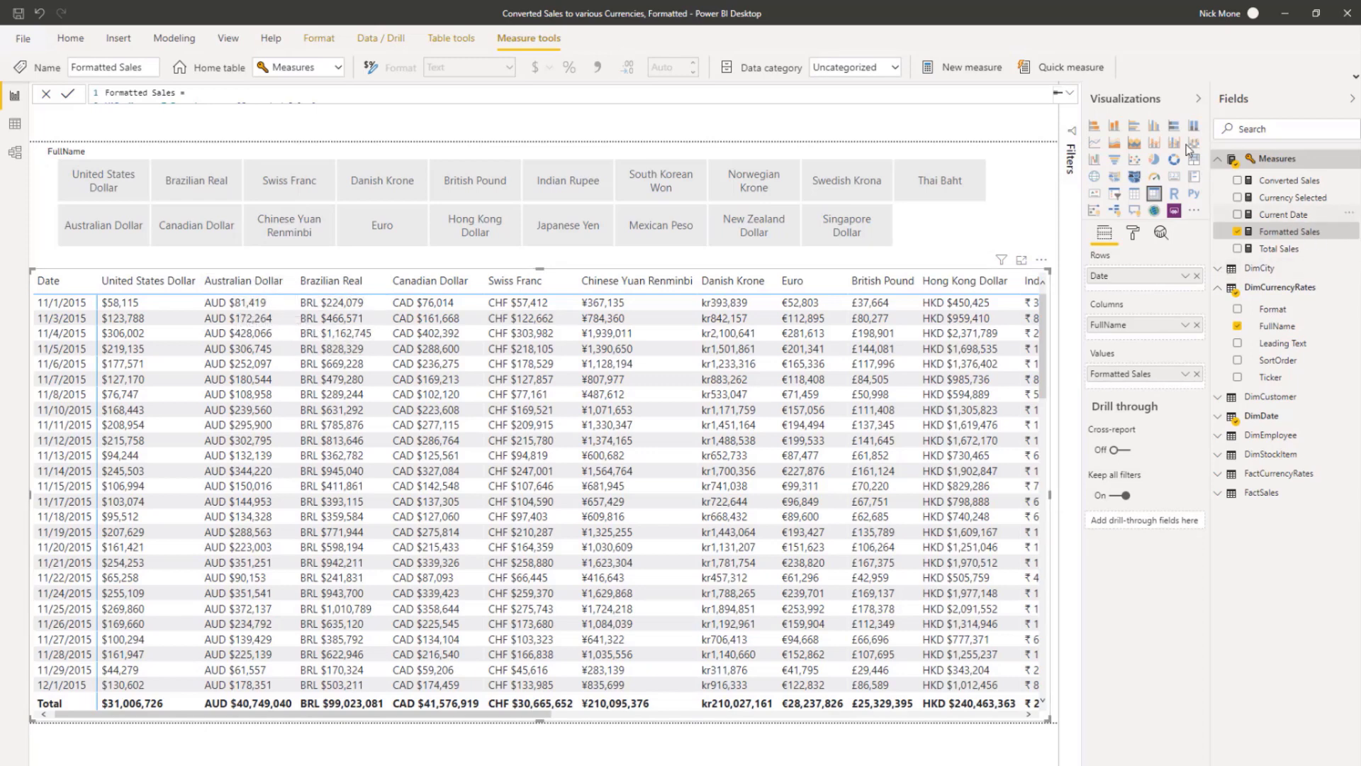
Comment out the IF blank-check block on lines 12–17 of Formatted Sales
{"action": "left_click", "coordinate": [1069, 93]}
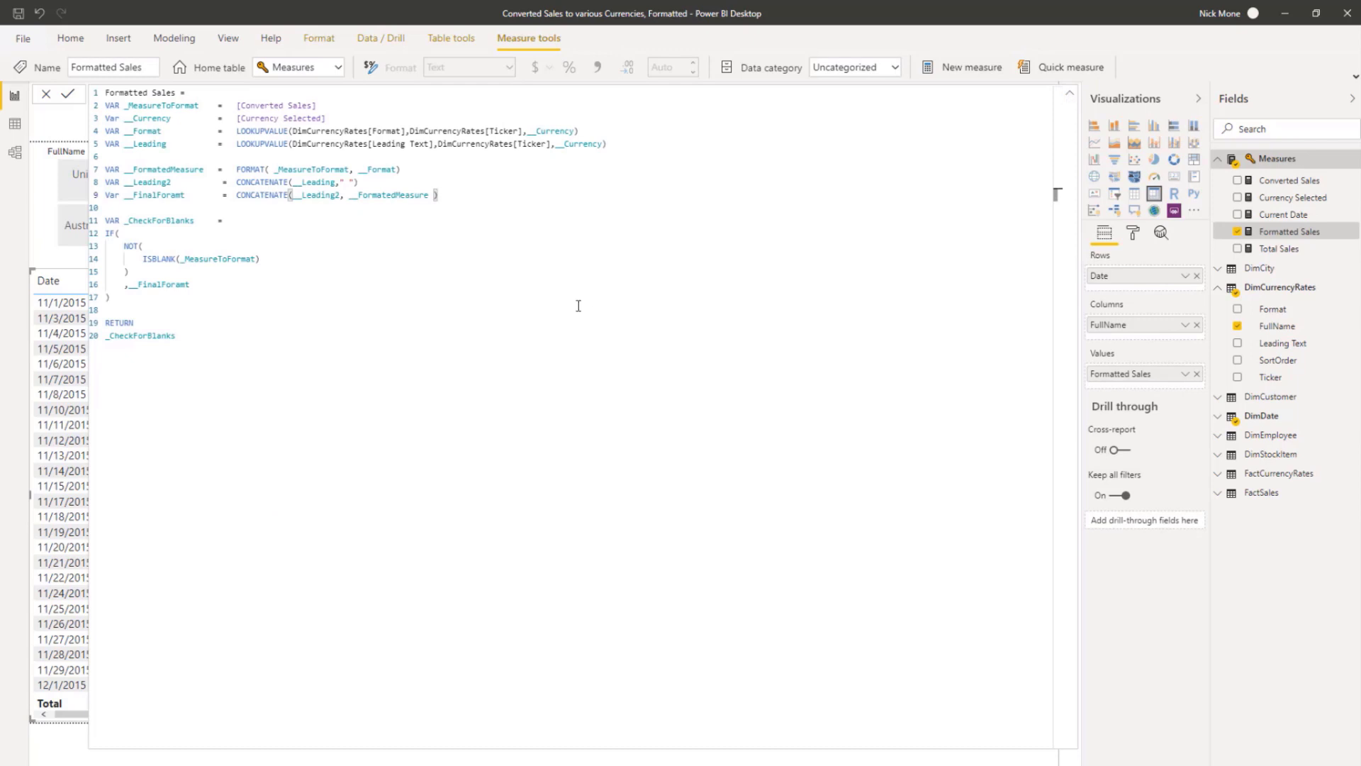
{"action": "left_click", "coordinate": [426, 296]}
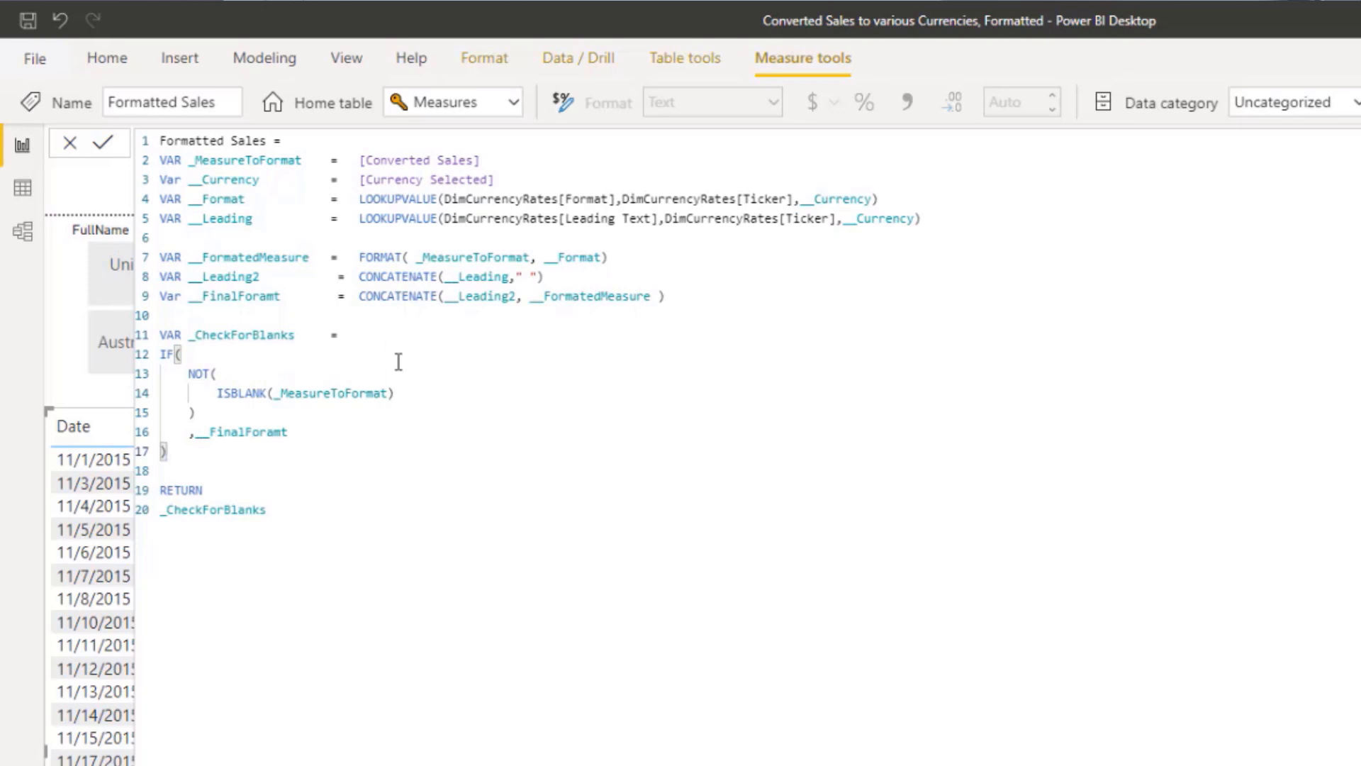
{"action": "left_click", "coordinate": [293, 452]}
{"action": "left_click_drag", "start_coordinate": [239, 450], "coordinate": [135, 358]}
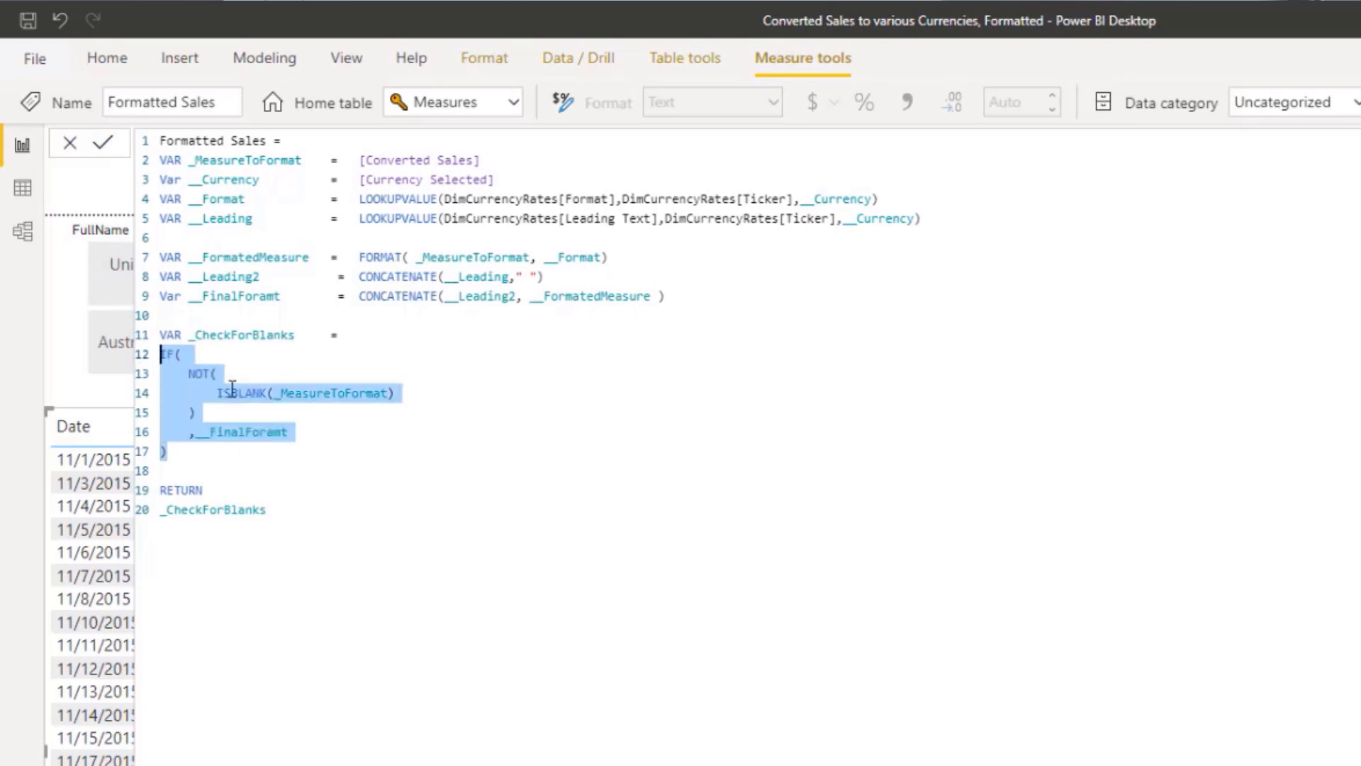
{"action": "key", "text": "ctrl+slash"}
Comment out the _CheckForBlanks return line and return __FinalForamt instead
{"action": "left_click", "coordinate": [386, 528]}
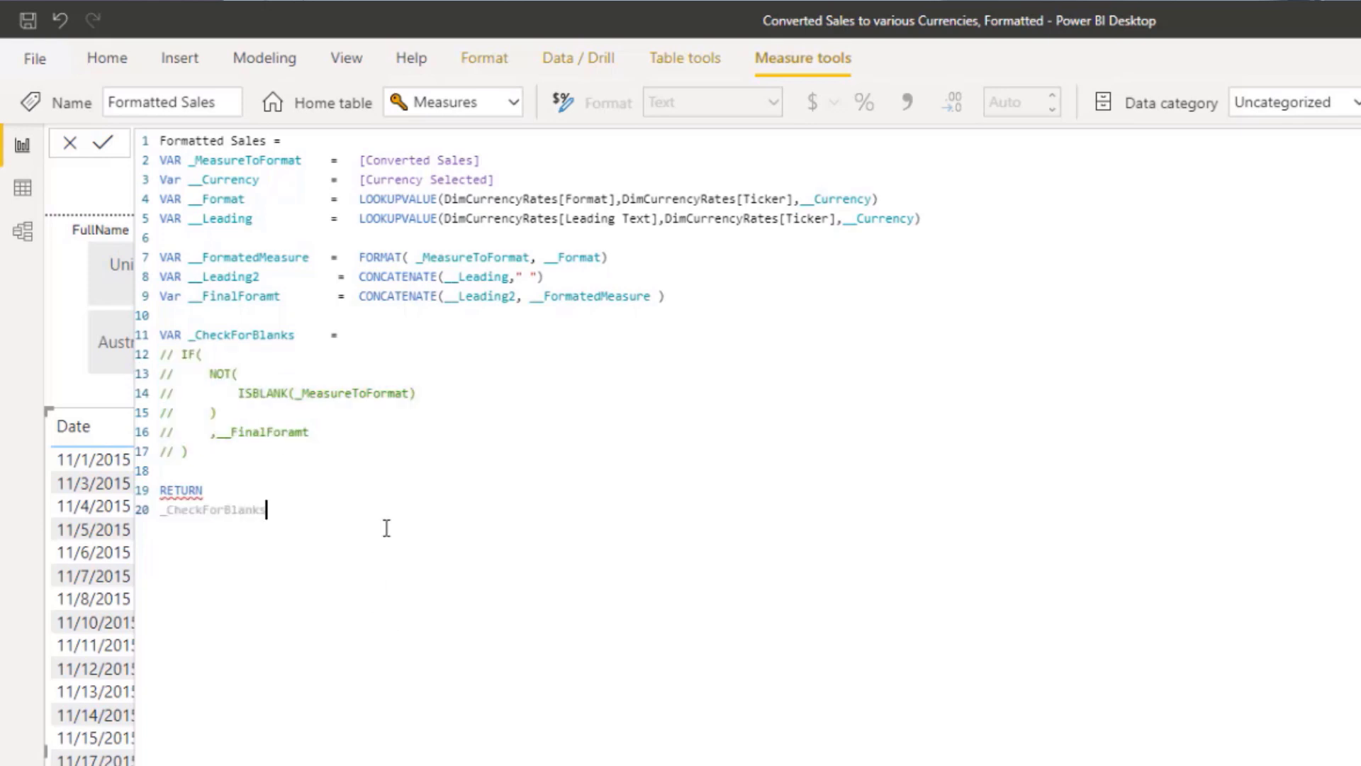
{"action": "key", "text": "Home"}
{"action": "type", "text": "//"}
{"action": "key", "text": "End"}
{"action": "key", "text": "Return"}
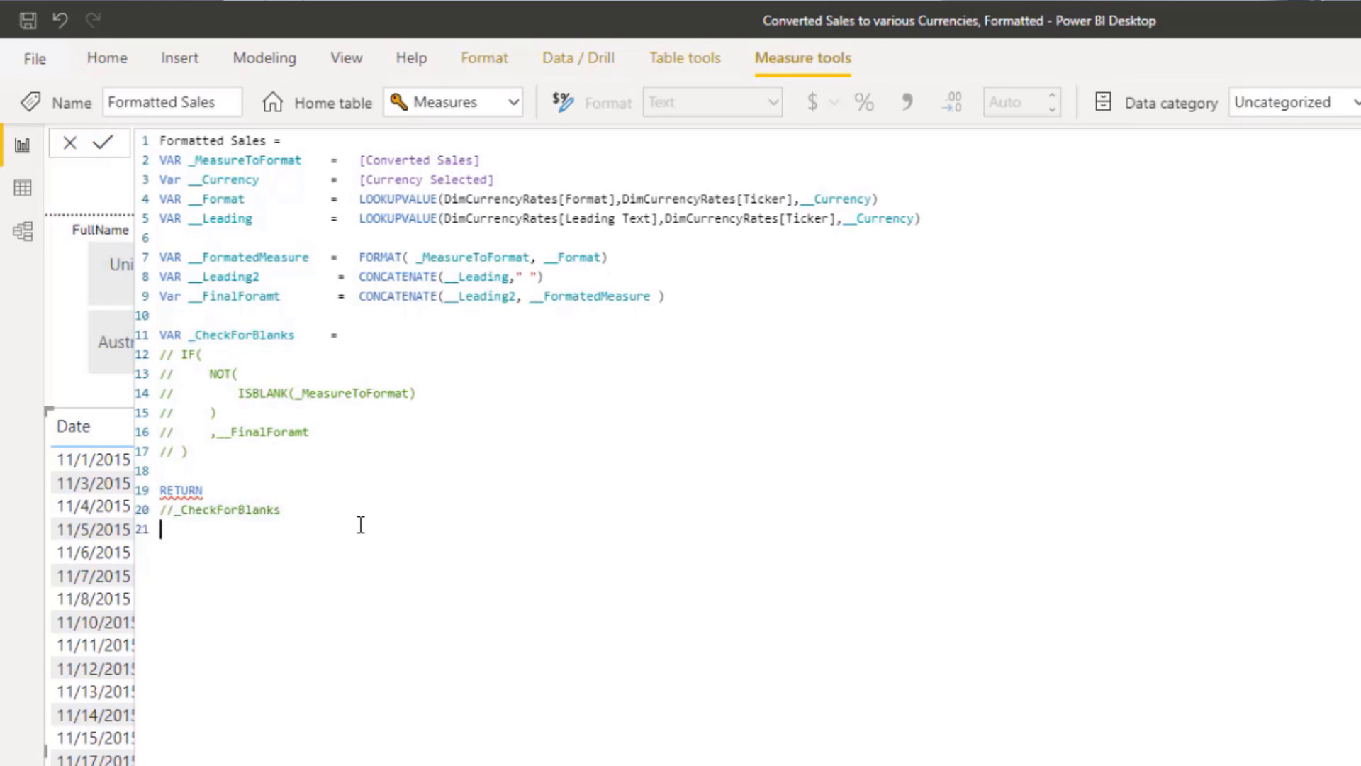
{"action": "type", "text": "__FinalForamt"}
{"action": "key", "text": "Return"}
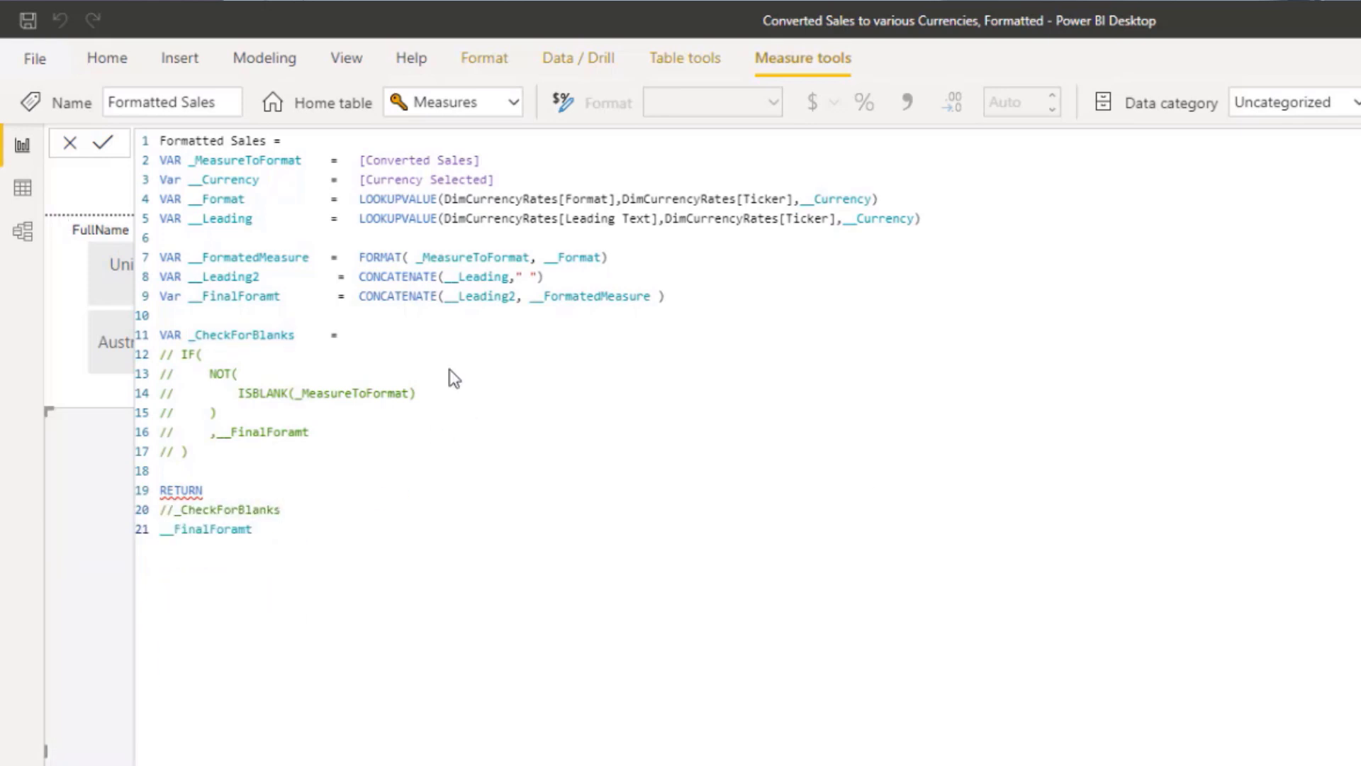
Comment out the _CheckForBlanks variable on line 11 and commit the measure
{"action": "left_click", "coordinate": [410, 332]}
{"action": "type", "text": "//"}
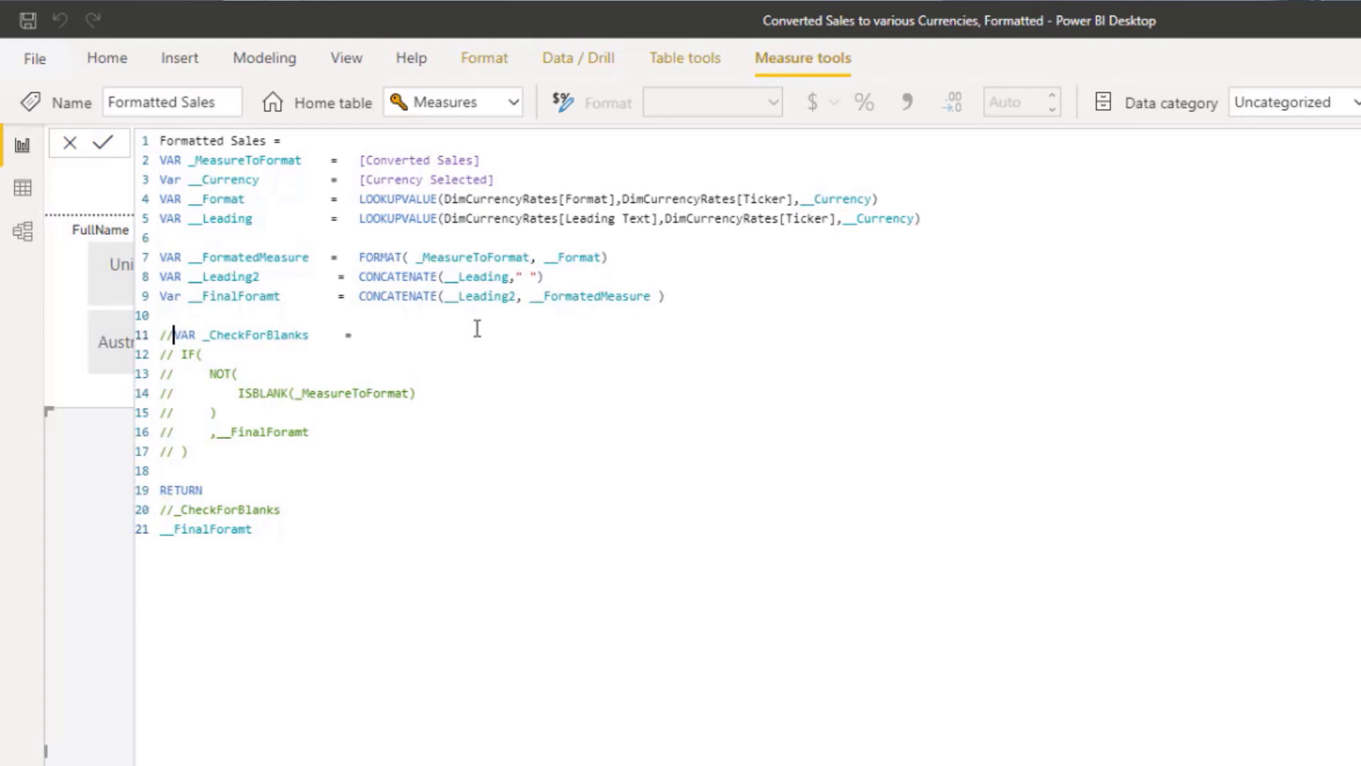
{"action": "left_click", "coordinate": [651, 581]}
{"action": "key", "text": "Return"}
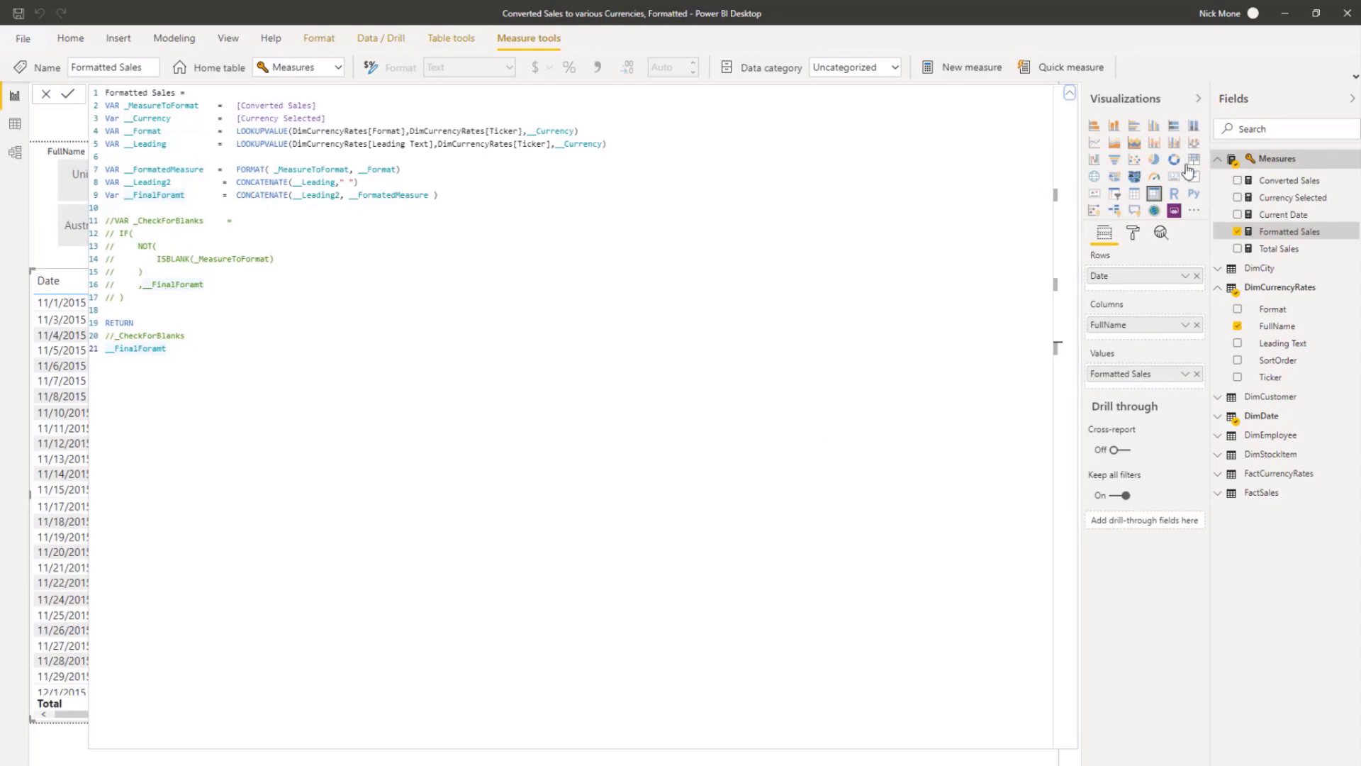
{"action": "left_click", "coordinate": [1073, 99]}
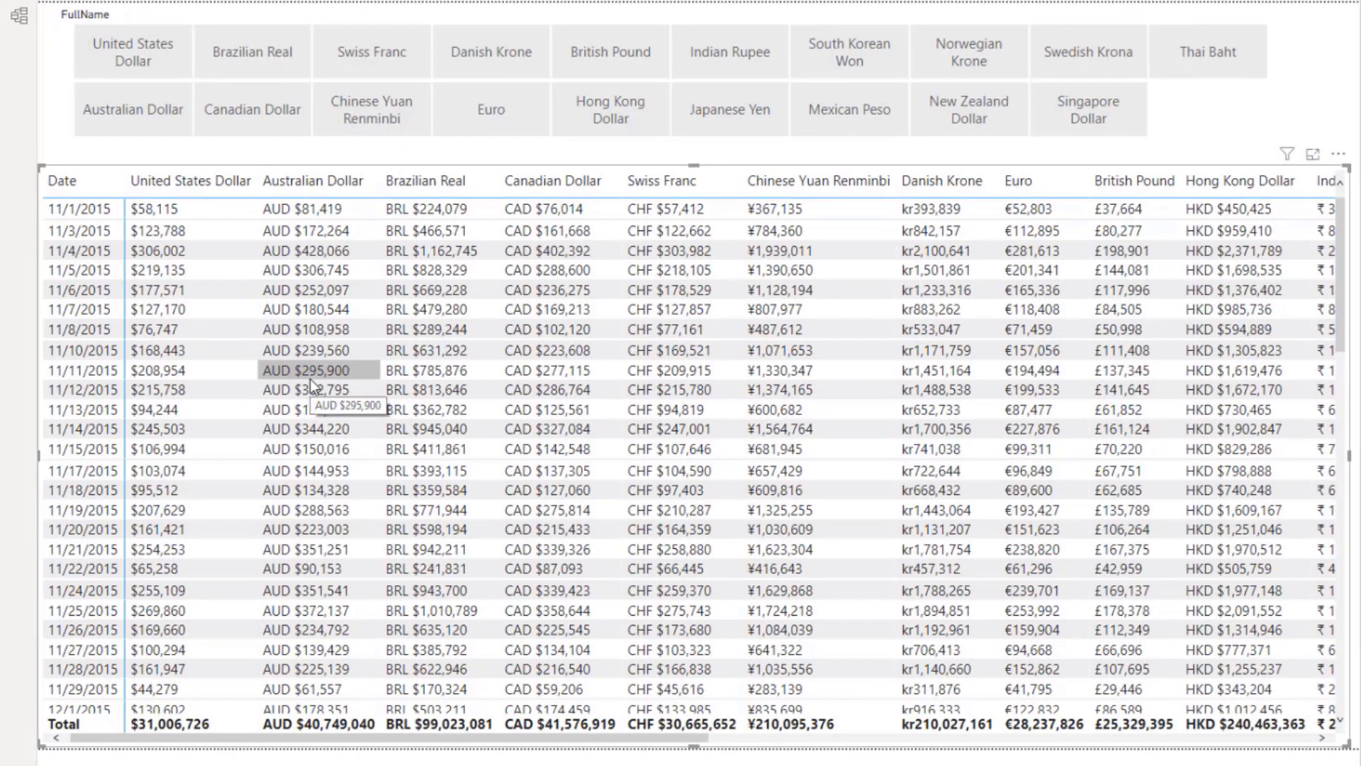
{"action": "scroll", "coordinate": [310, 381], "scroll_direction": "down", "scroll_amount": 5}
{"action": "scroll", "coordinate": [309, 380], "scroll_direction": "up", "scroll_amount": 5}
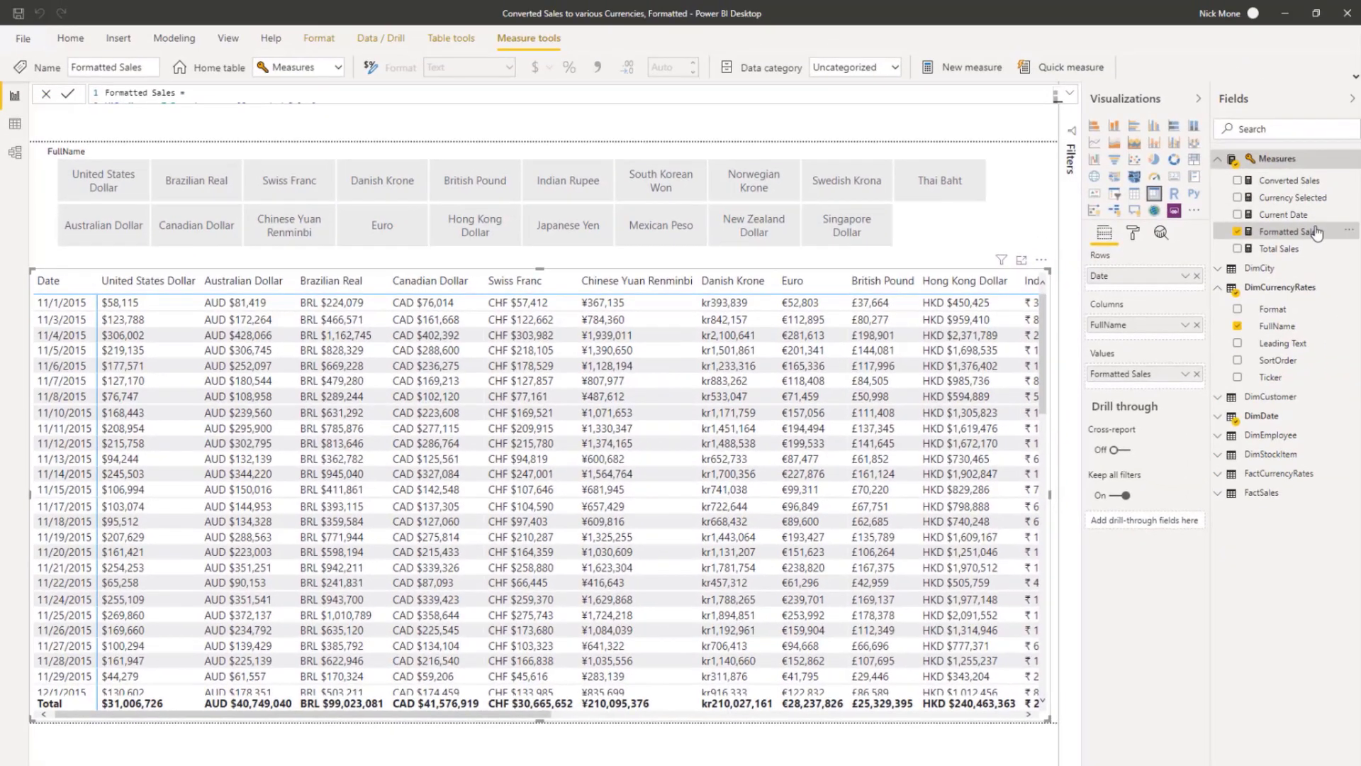
Delete the commented blank-check block and _CheckForBlanks line, leaving RETURN __FinalForamt
{"action": "left_click", "coordinate": [1069, 99]}
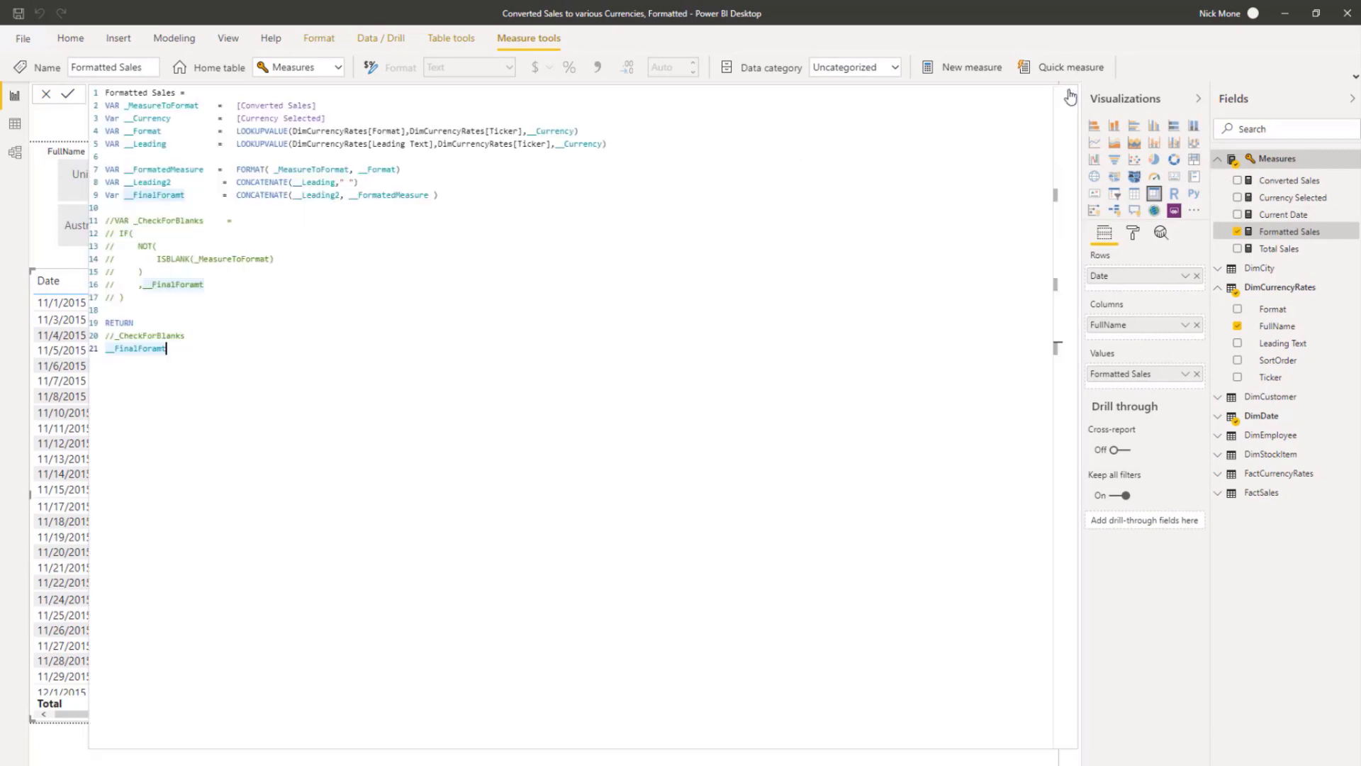
{"action": "left_click", "coordinate": [353, 400]}
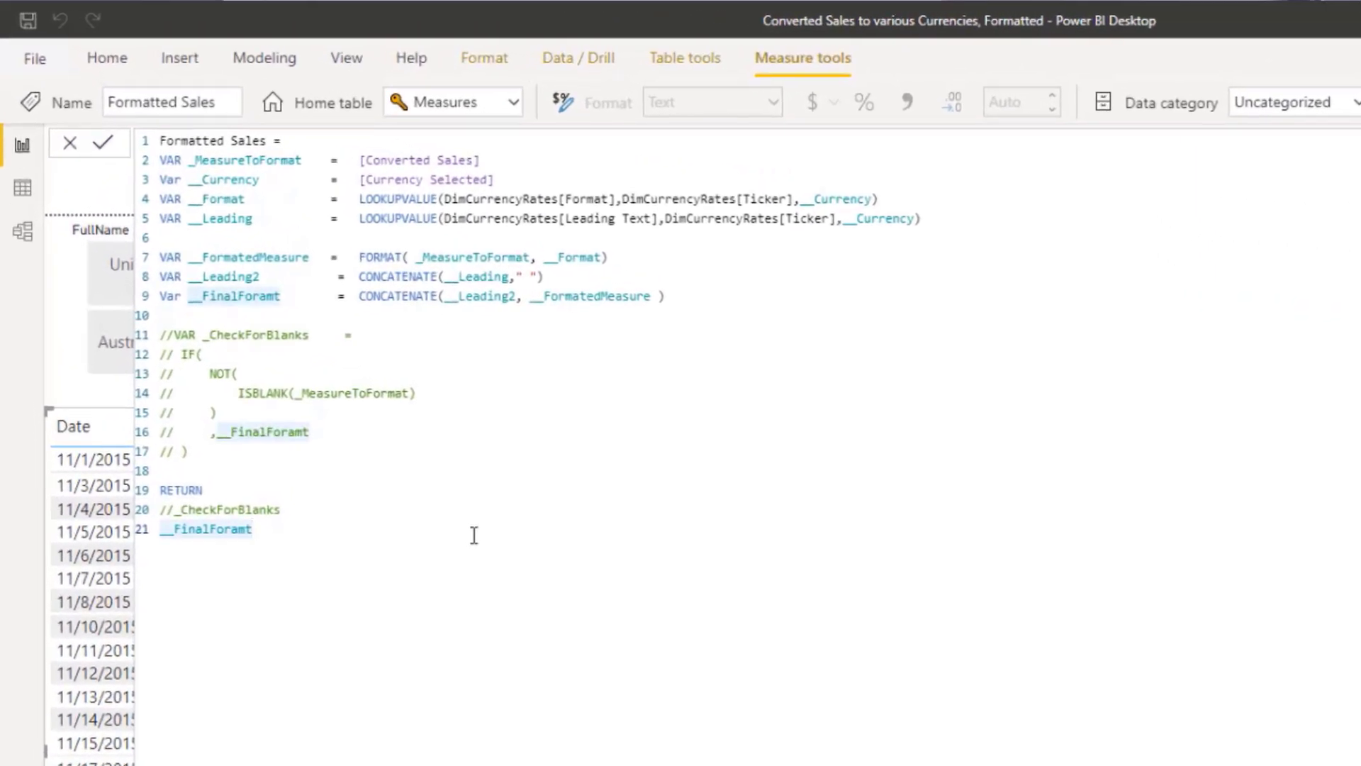
{"action": "left_click", "coordinate": [325, 350]}
{"action": "left_click_drag", "start_coordinate": [230, 454], "coordinate": [168, 334]}
{"action": "key", "text": "BackSpace"}
{"action": "key", "text": "BackSpace"}
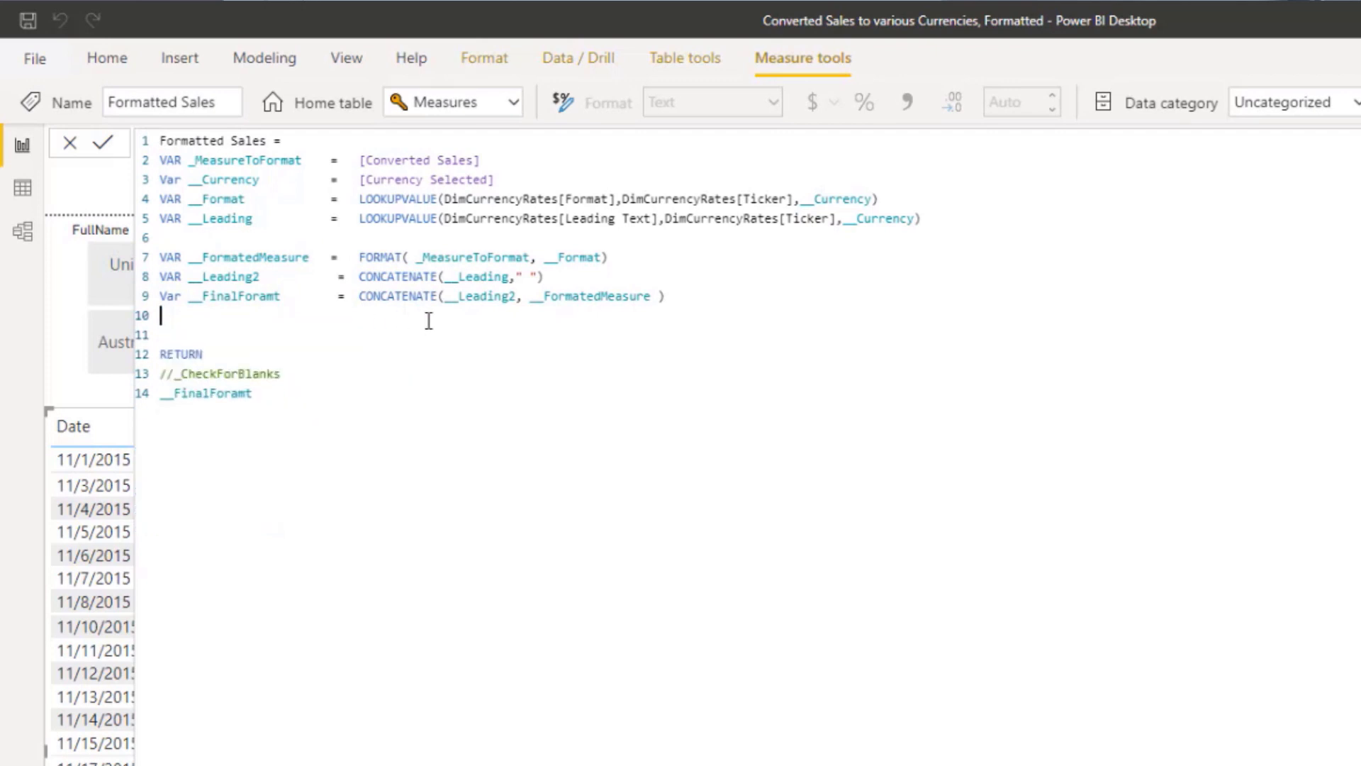
{"action": "key", "text": "shift+Down"}
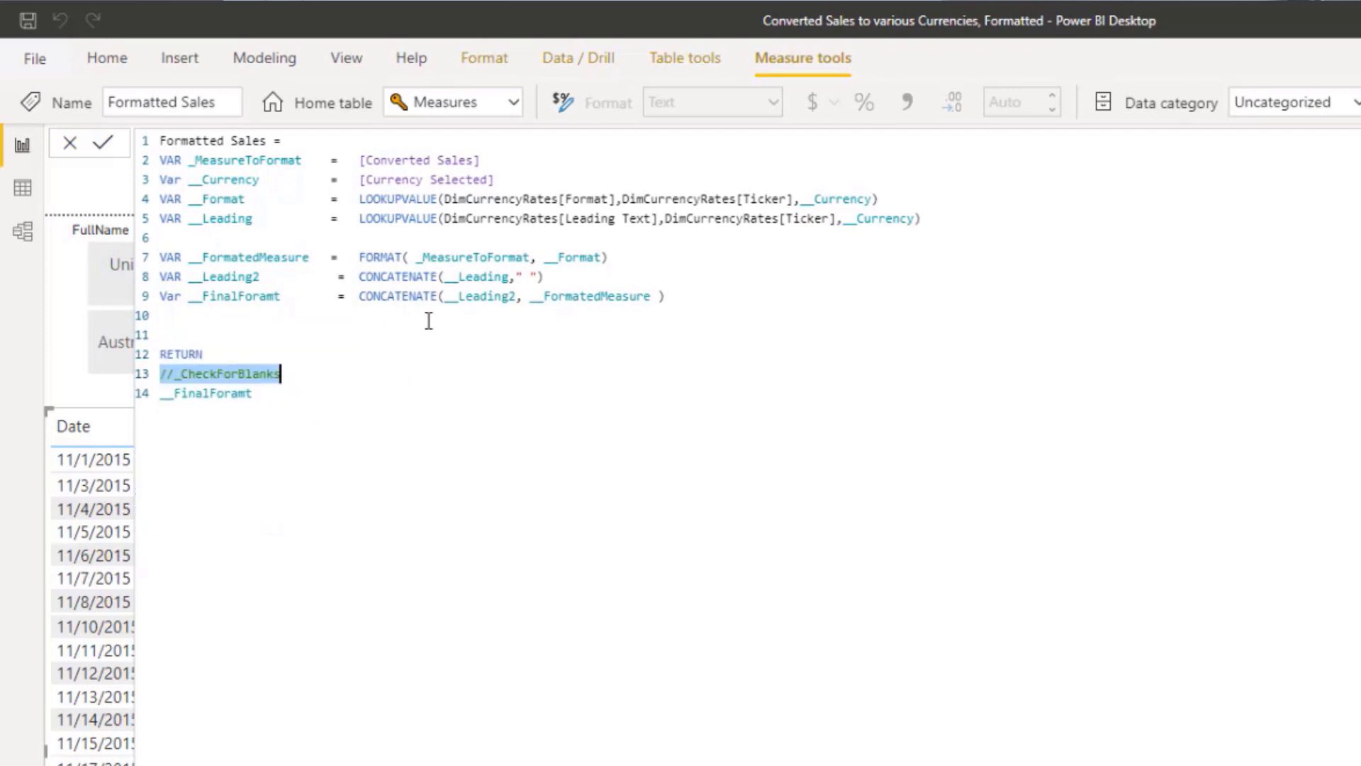
{"action": "key", "text": "shift+Down"}
{"action": "key", "text": "shift+Up"}
{"action": "key", "text": "BackSpace"}
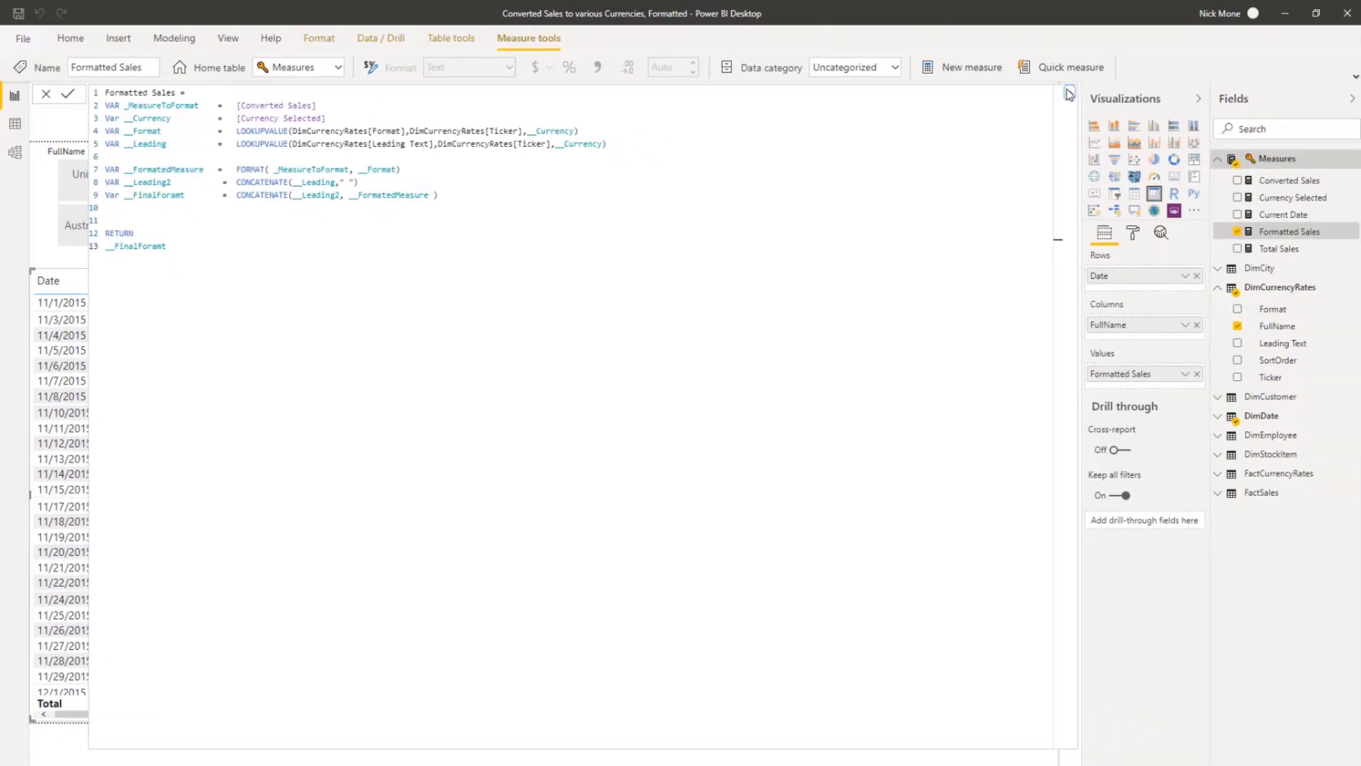
{"action": "left_click", "coordinate": [1069, 94]}
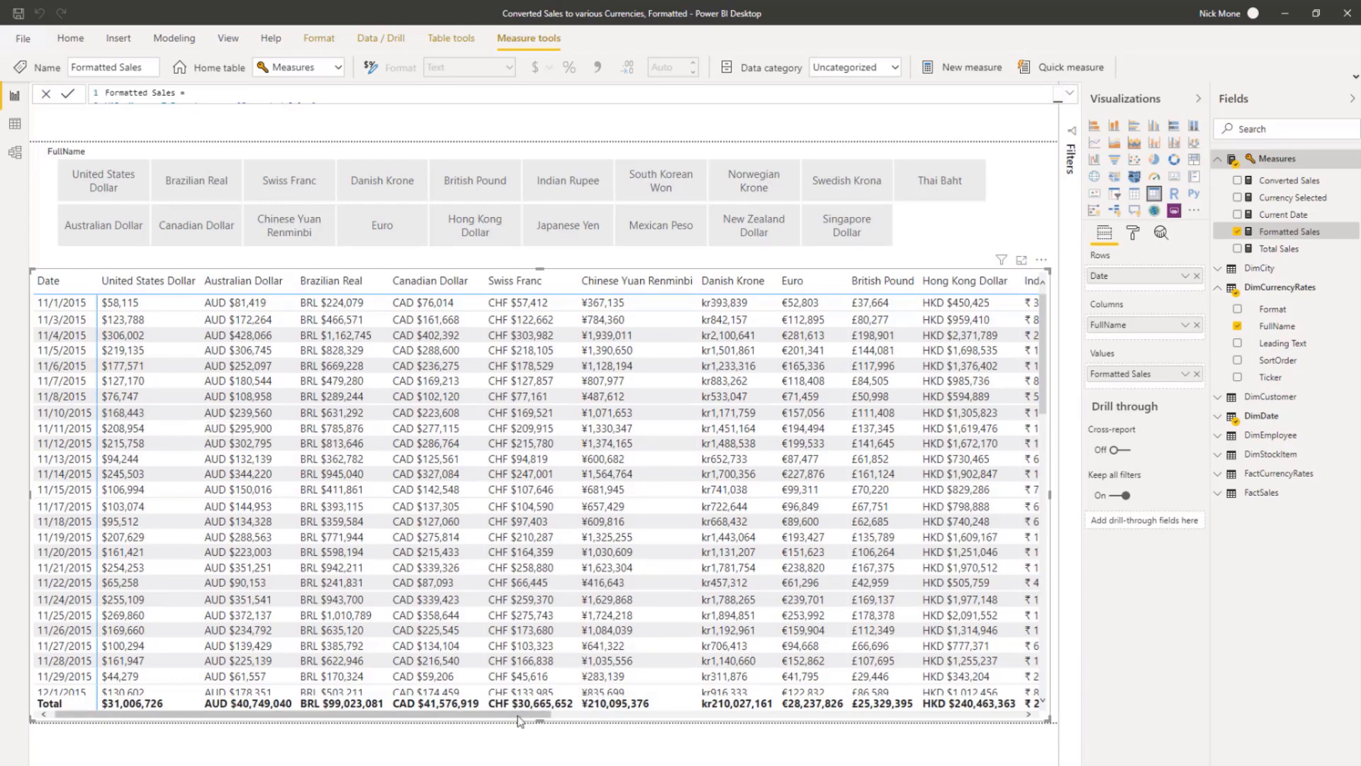
Move FullName from the Columns well into Rows above Date
{"action": "left_click_drag", "start_coordinate": [521, 716], "coordinate": [425, 714]}
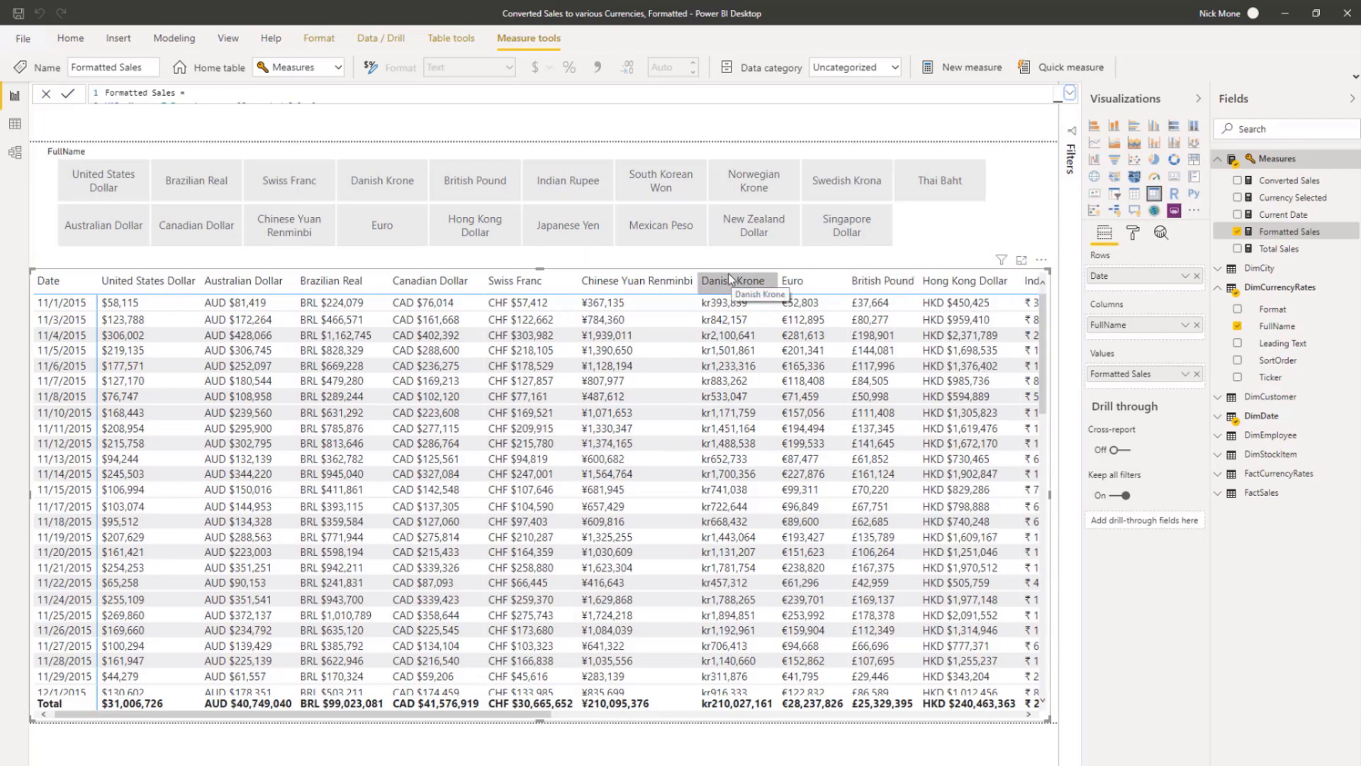
{"action": "left_click_drag", "start_coordinate": [1118, 325], "coordinate": [1133, 282]}
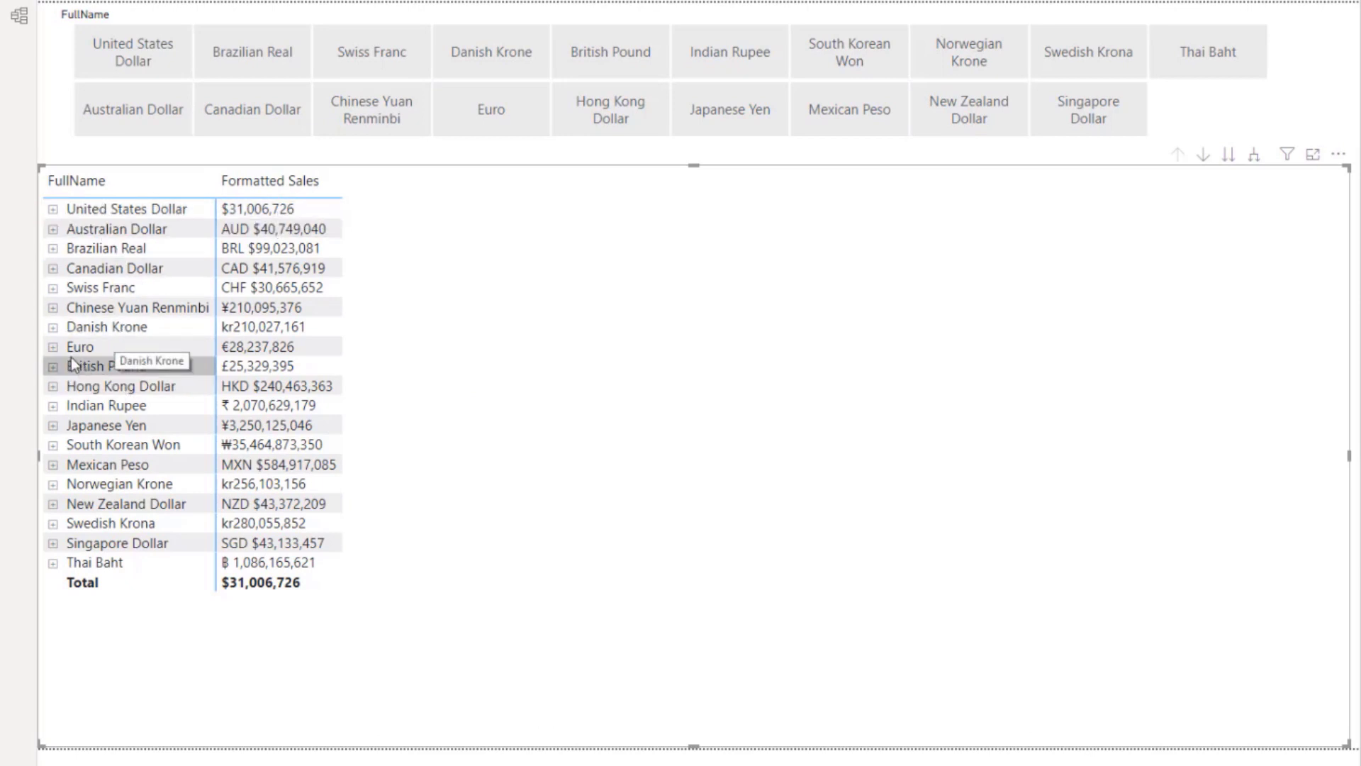
{"action": "left_click", "coordinate": [57, 210]}
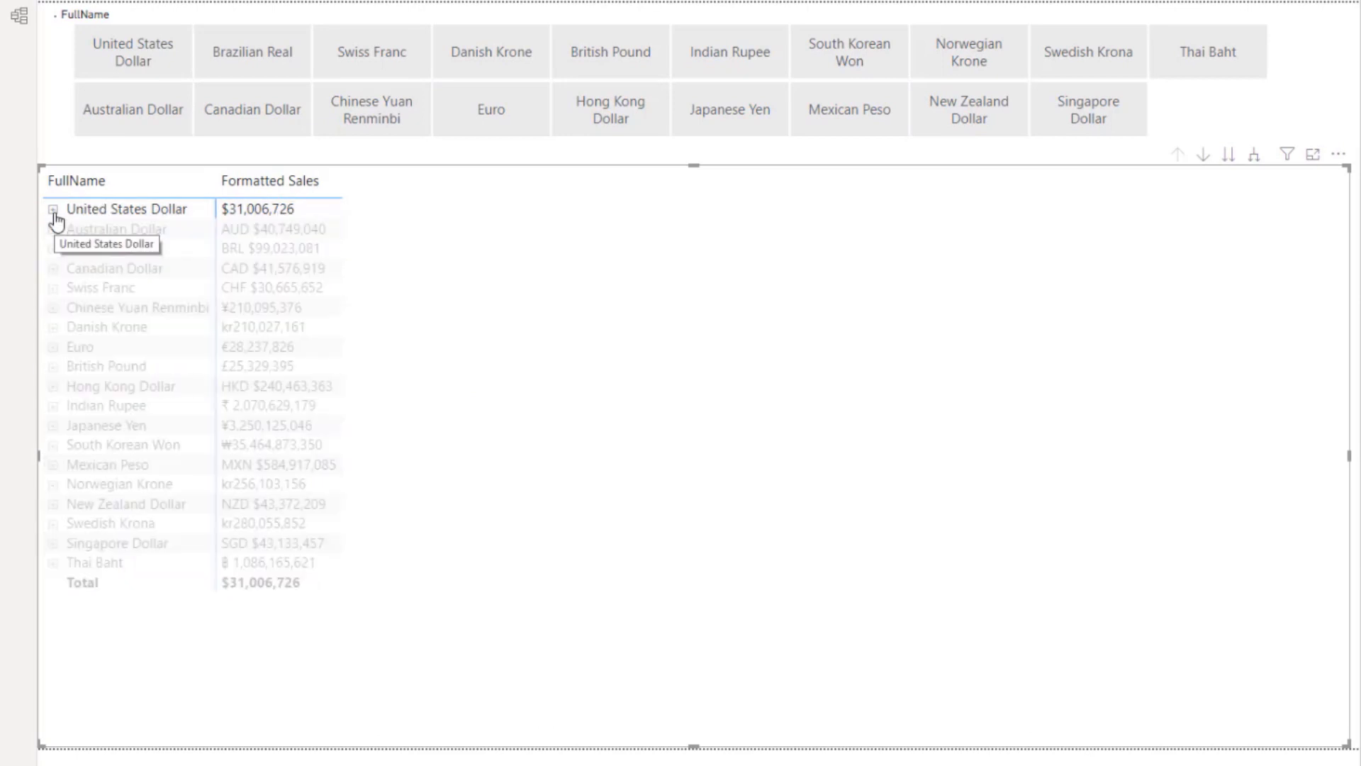
{"action": "left_click", "coordinate": [441, 301]}
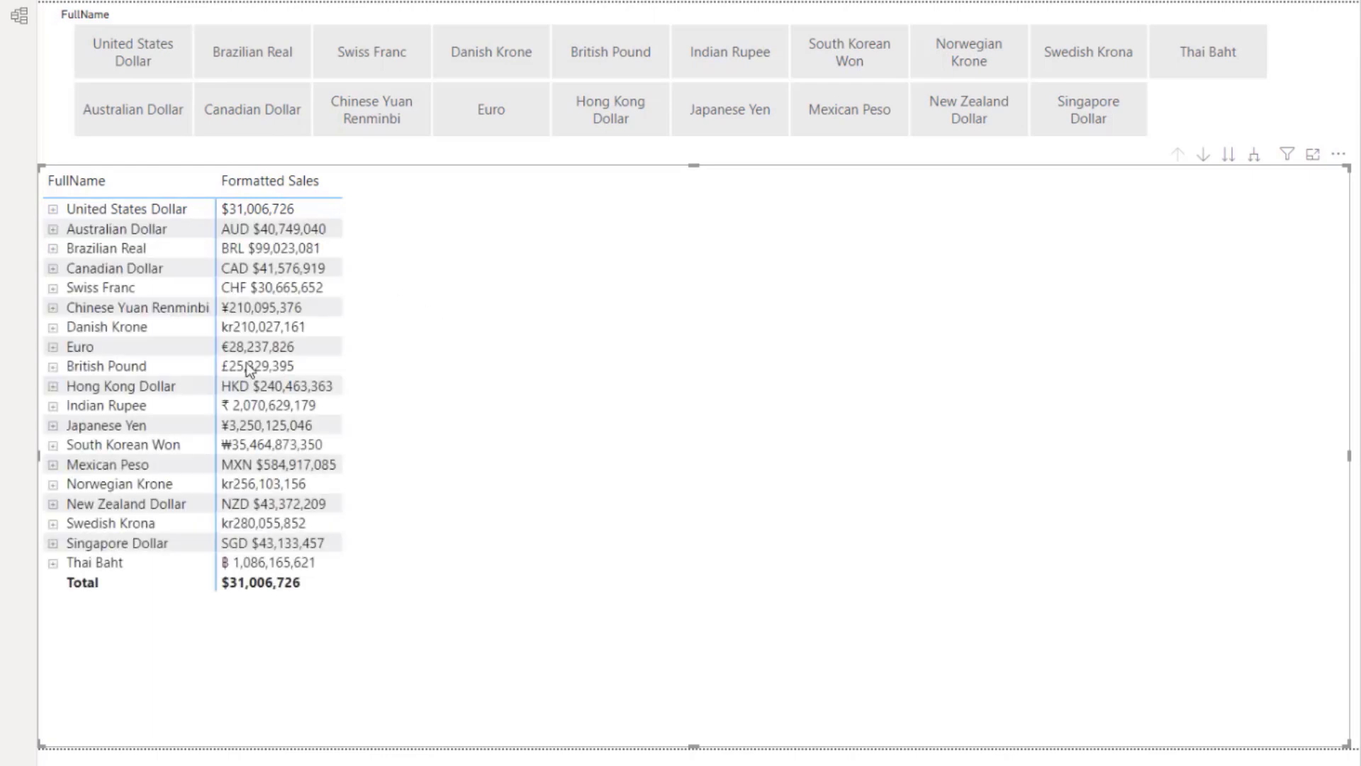
{"action": "left_click", "coordinate": [53, 347]}
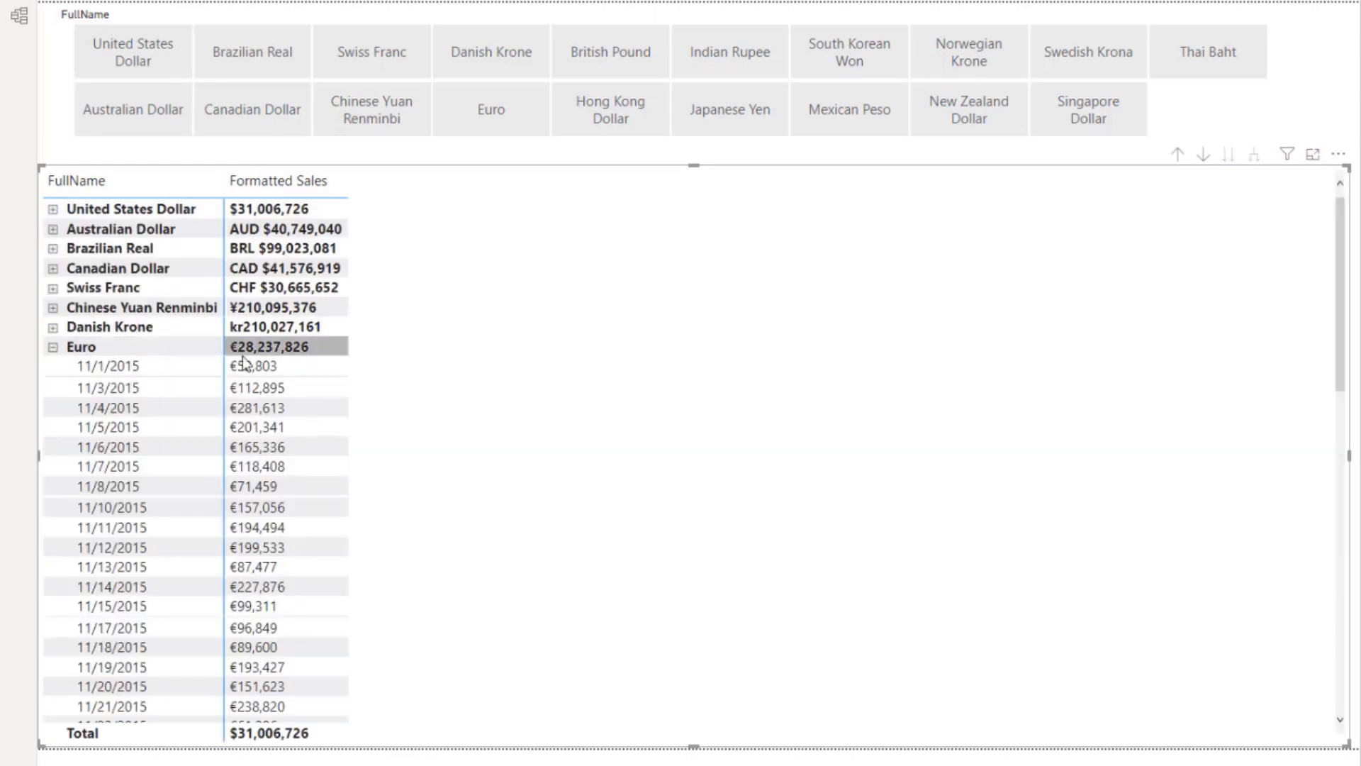
{"action": "left_click", "coordinate": [53, 348]}
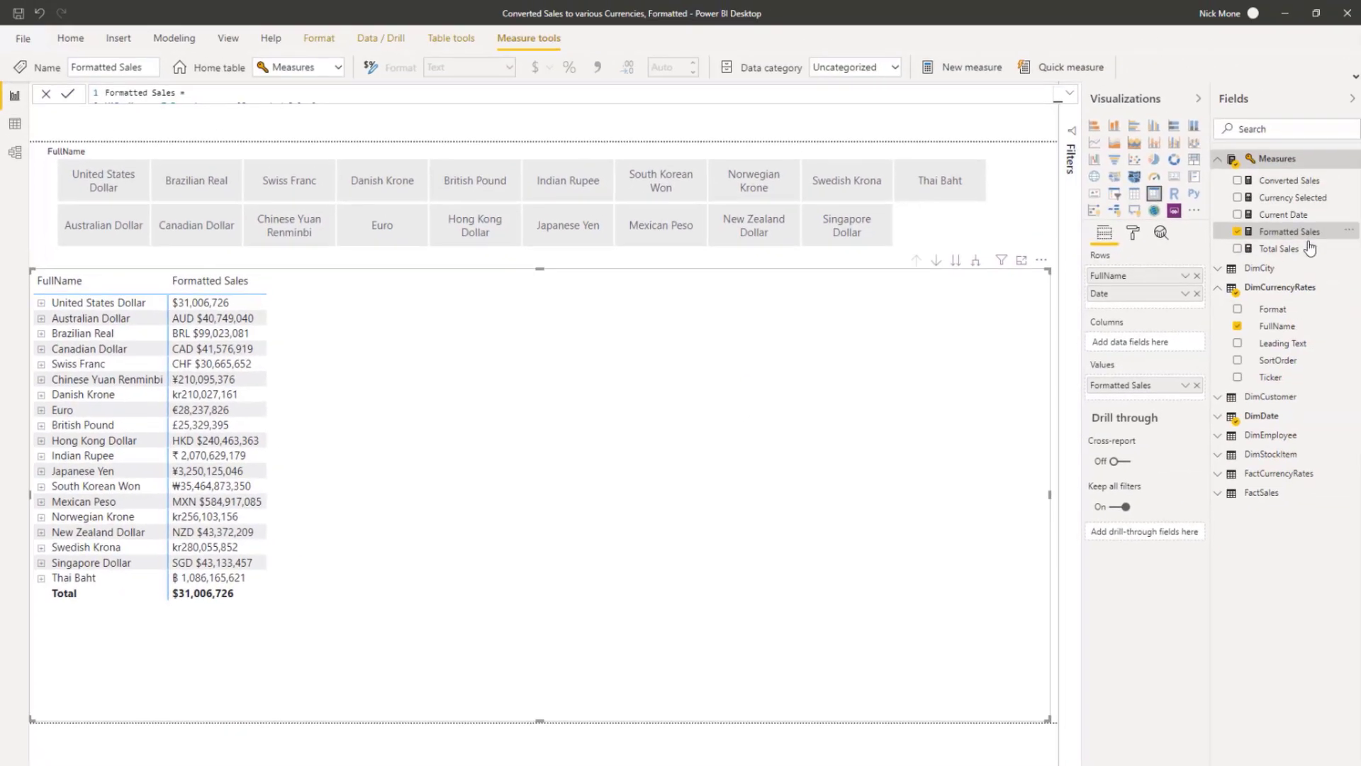
{"action": "left_click", "coordinate": [1070, 93]}
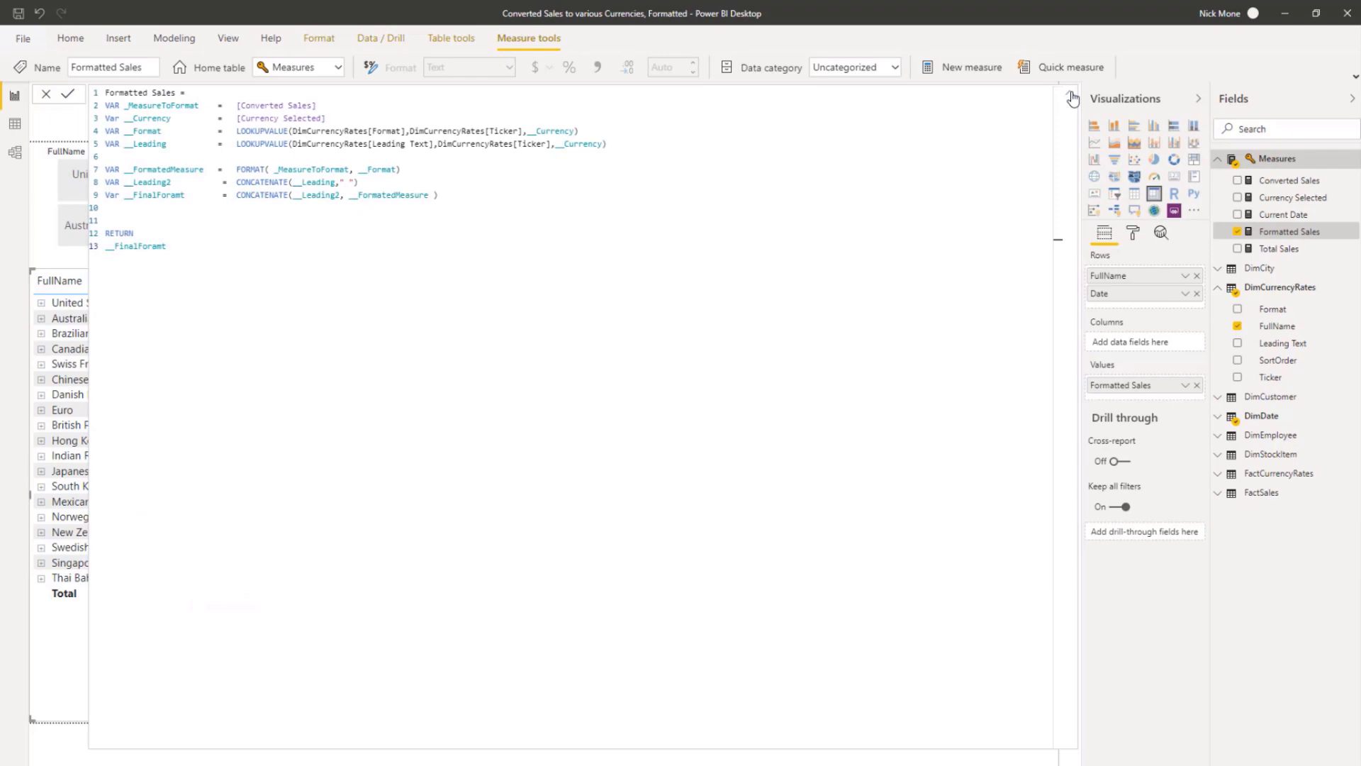
{"action": "left_click", "coordinate": [1071, 97]}
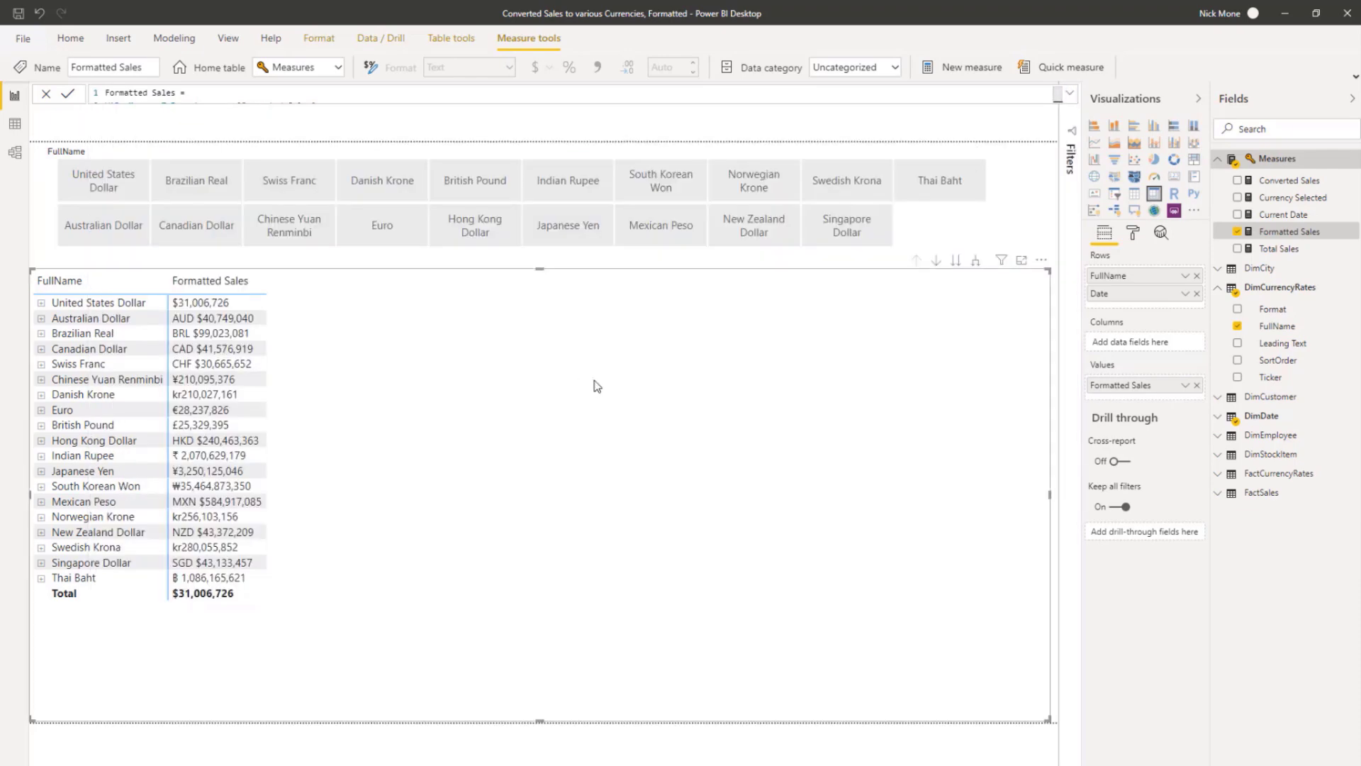
{"action": "key", "text": "alt+Tab"}
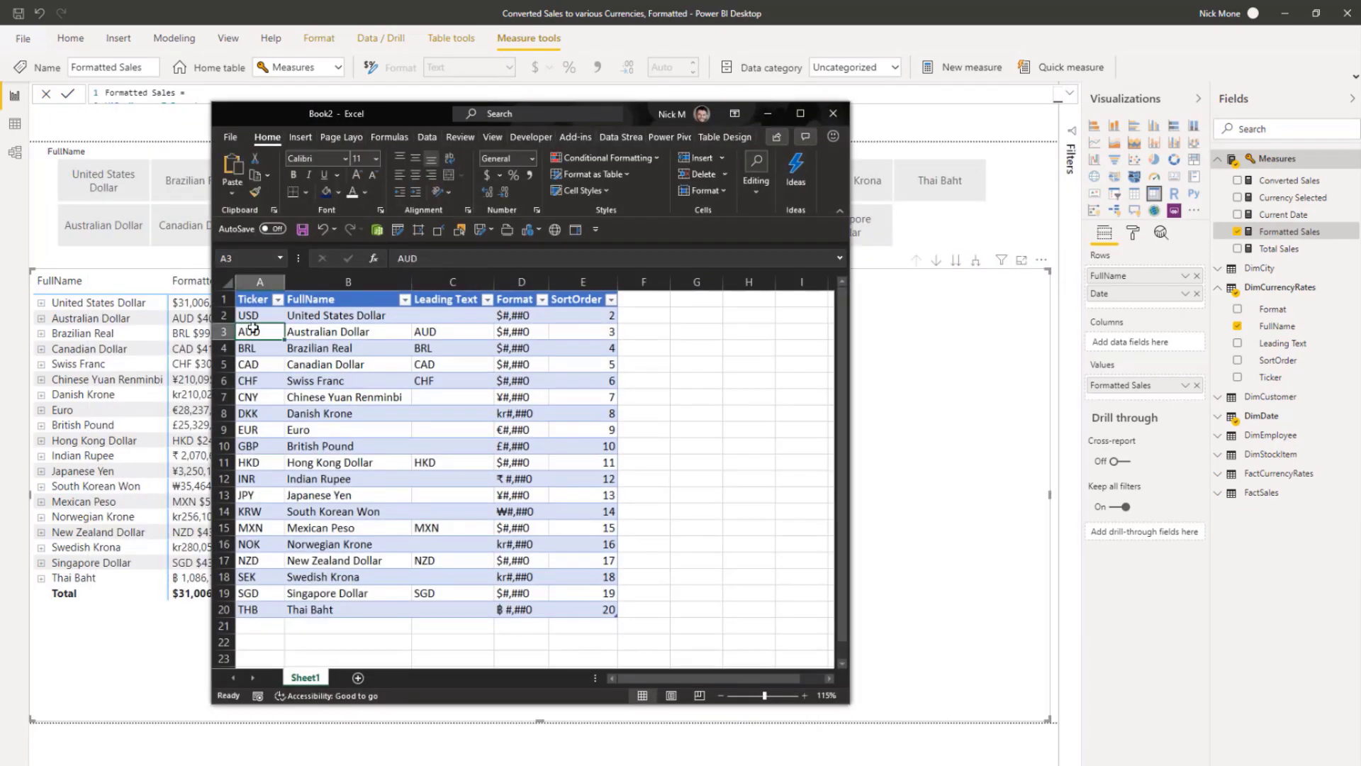
{"action": "left_click", "coordinate": [253, 317]}
{"action": "key", "text": "ctrl+shift+Down"}
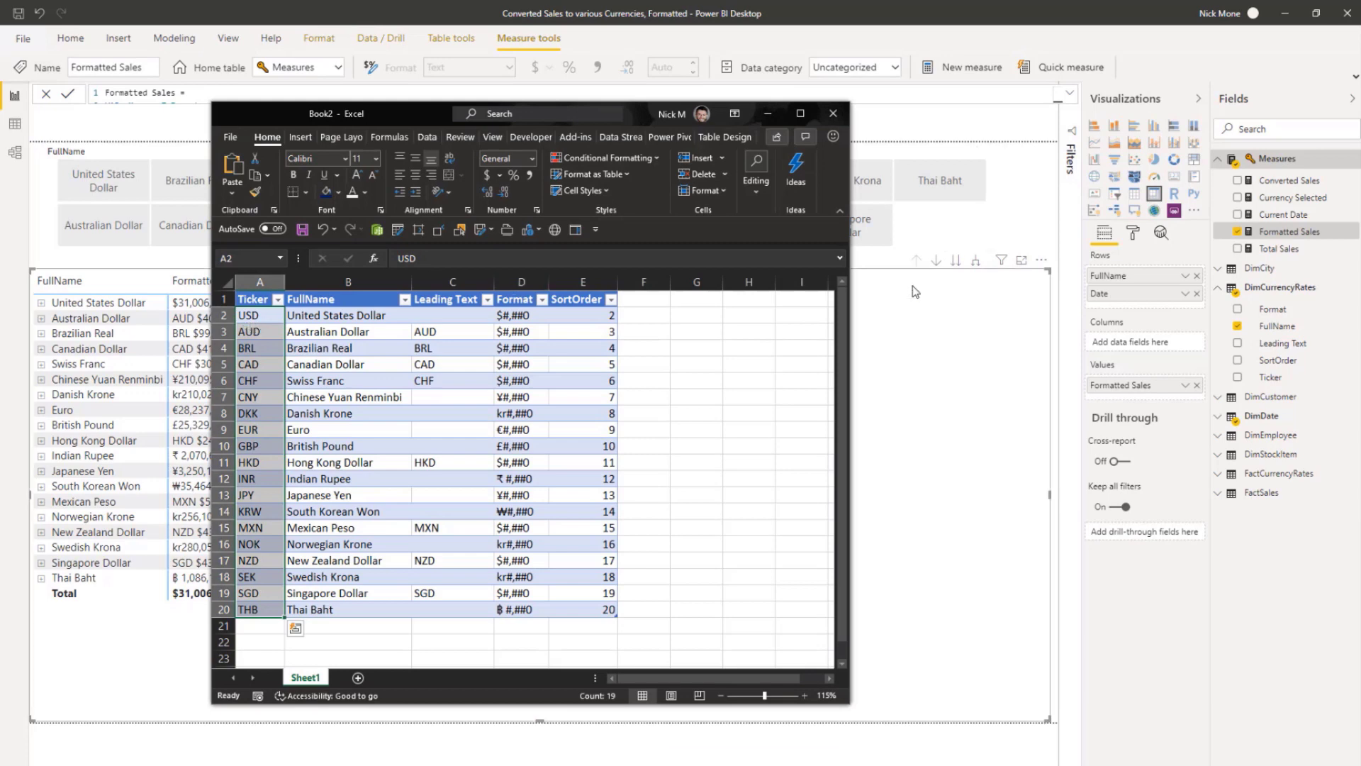
{"action": "left_click", "coordinate": [878, 414]}
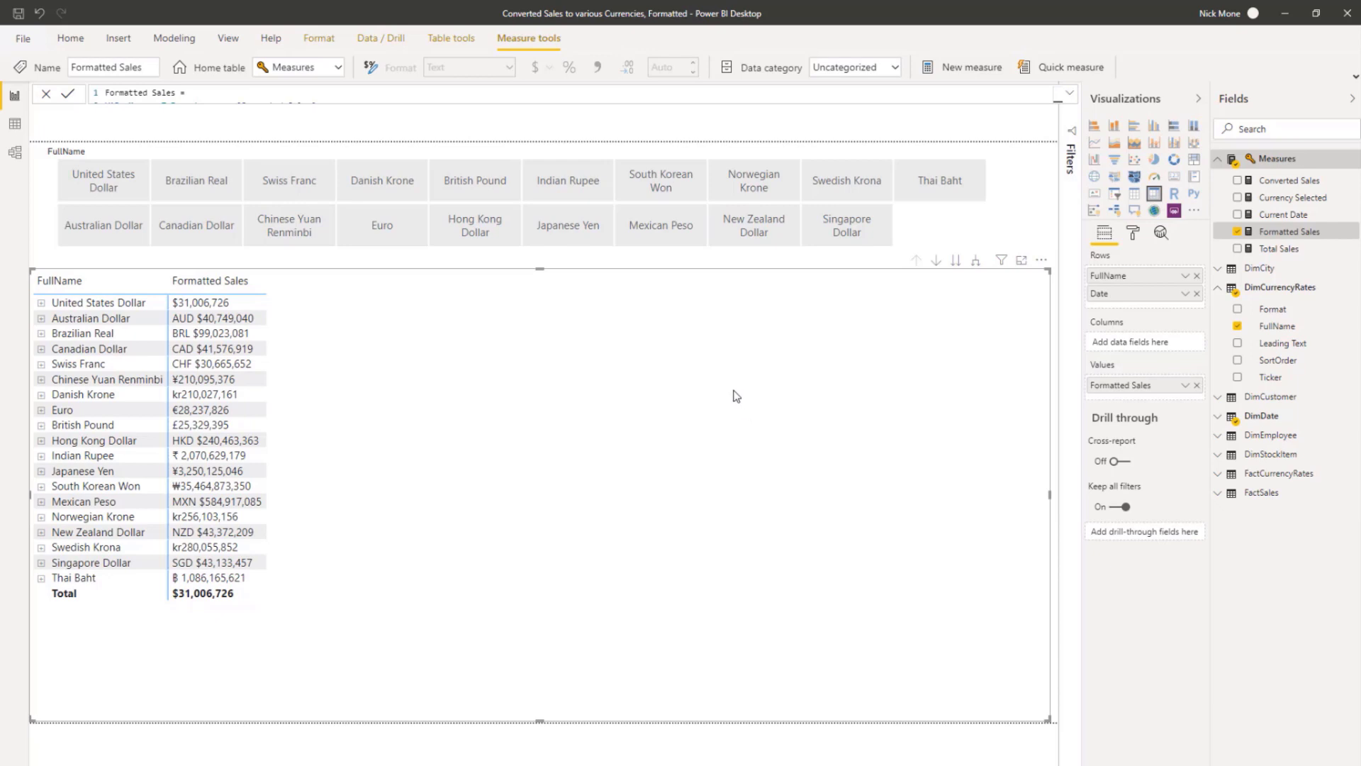
Move FullName from Rows to Columns, then remove it from the table
{"action": "left_click_drag", "start_coordinate": [1101, 276], "coordinate": [1131, 342]}
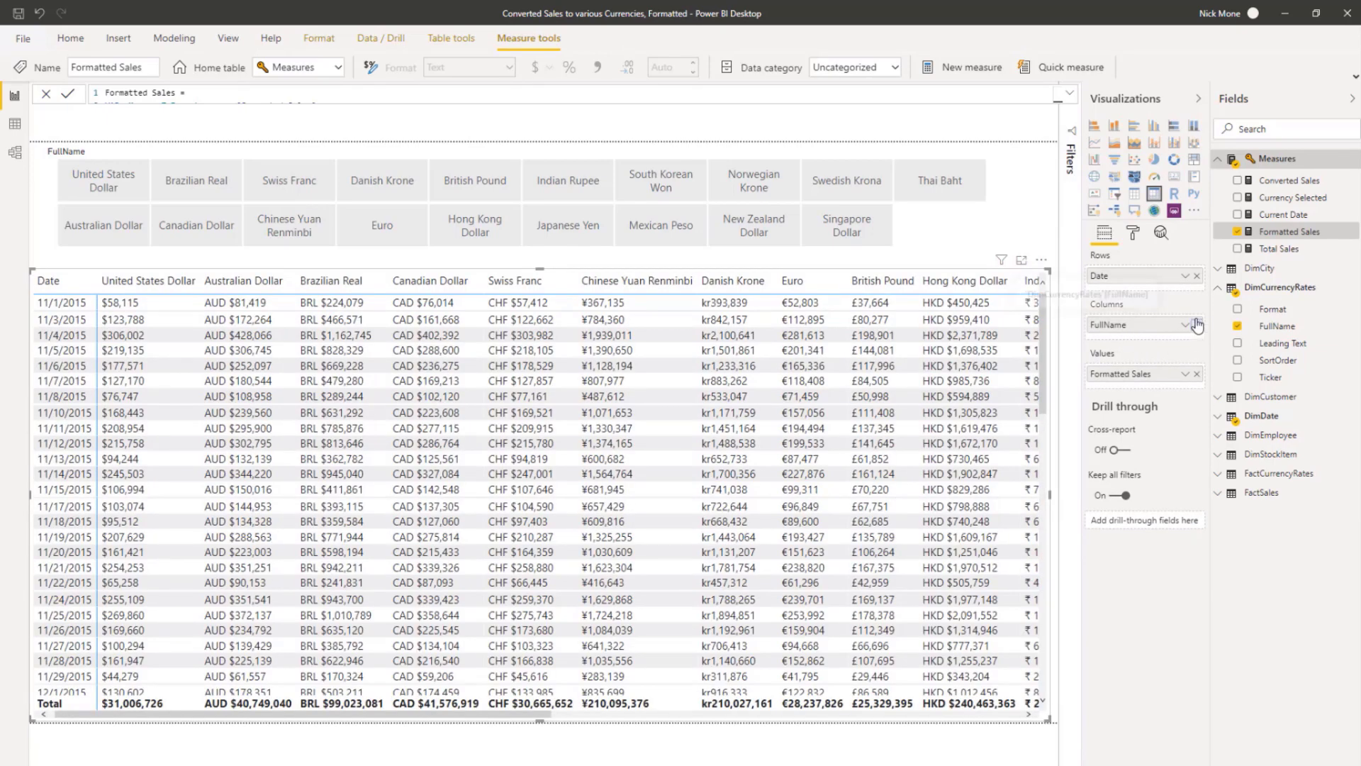
{"action": "left_click", "coordinate": [1198, 325]}
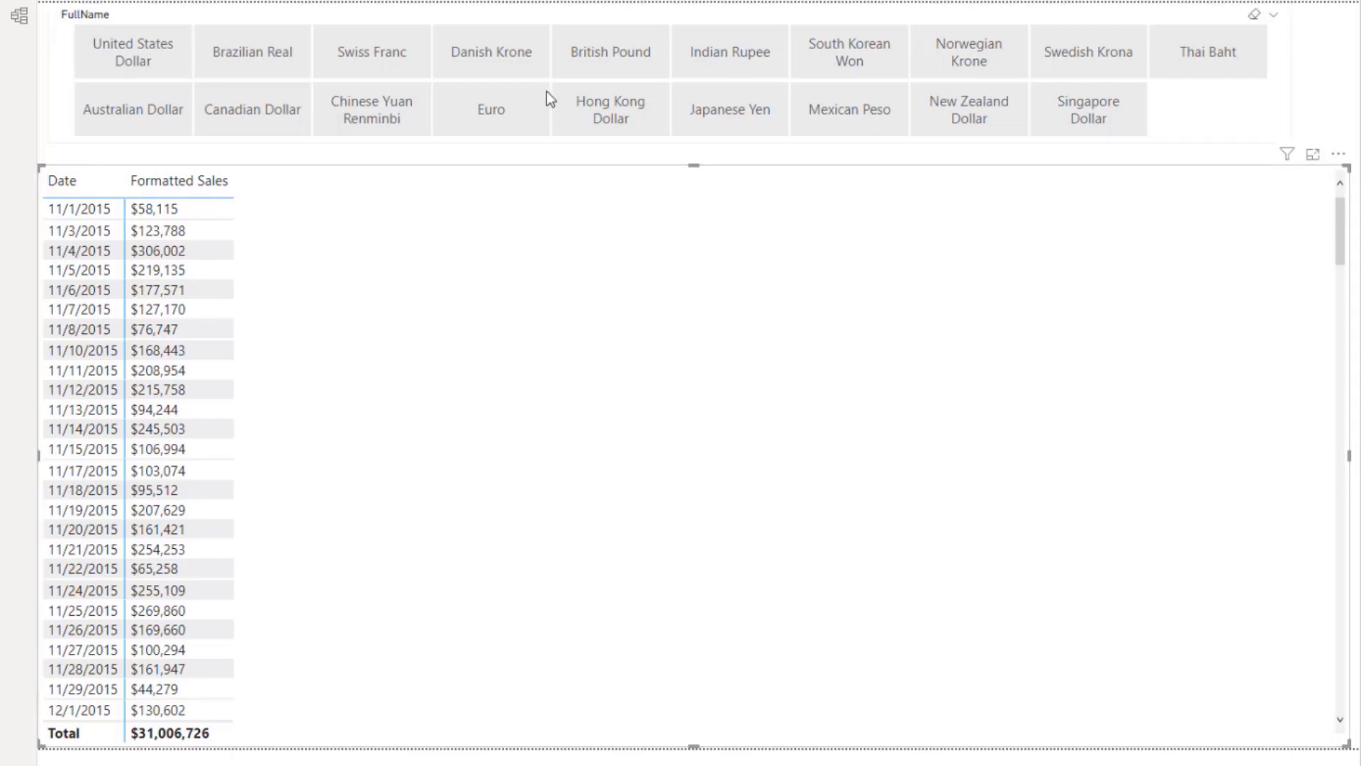
Filter the slicer to Hong Kong Dollar and open the Formatted Sales measure
{"action": "left_click", "coordinate": [512, 65]}
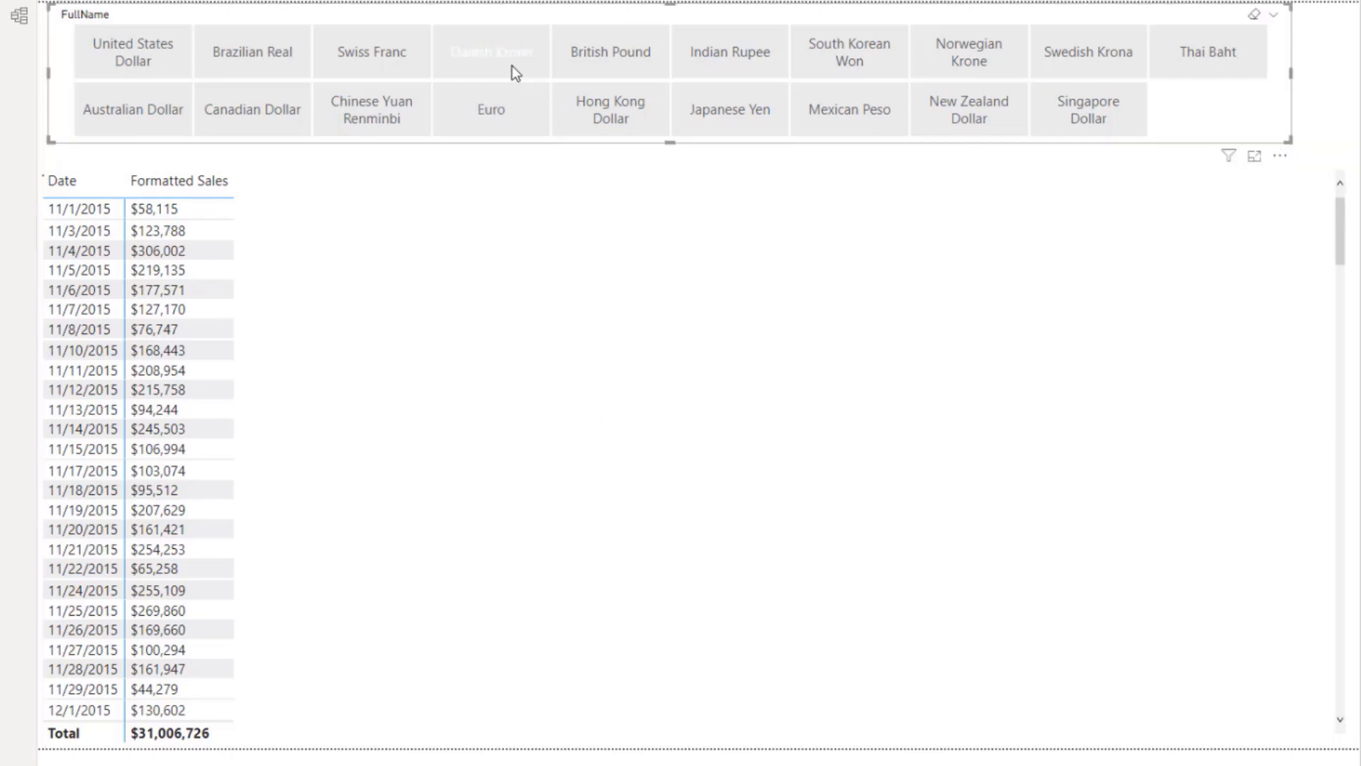
{"action": "left_click", "coordinate": [619, 105]}
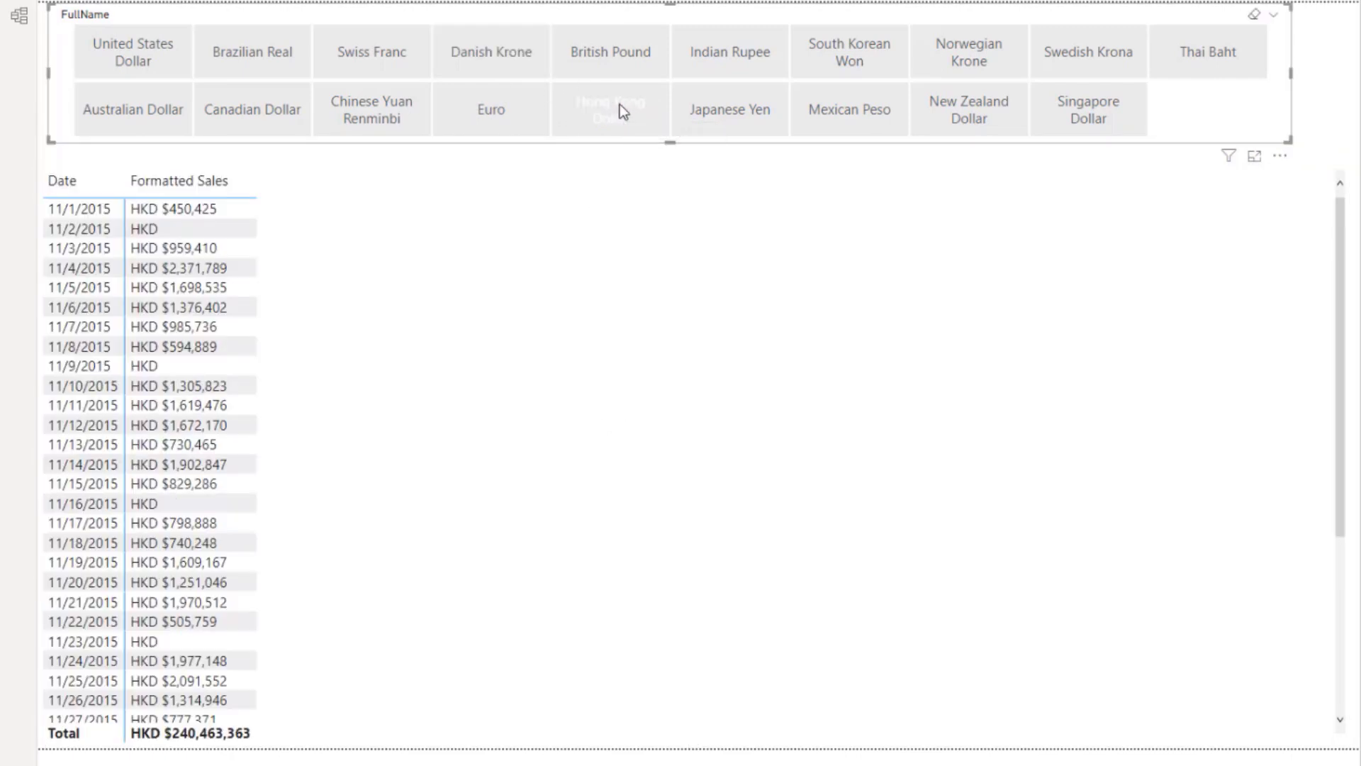
{"action": "left_click_drag", "start_coordinate": [658, 453], "coordinate": [636, 440]}
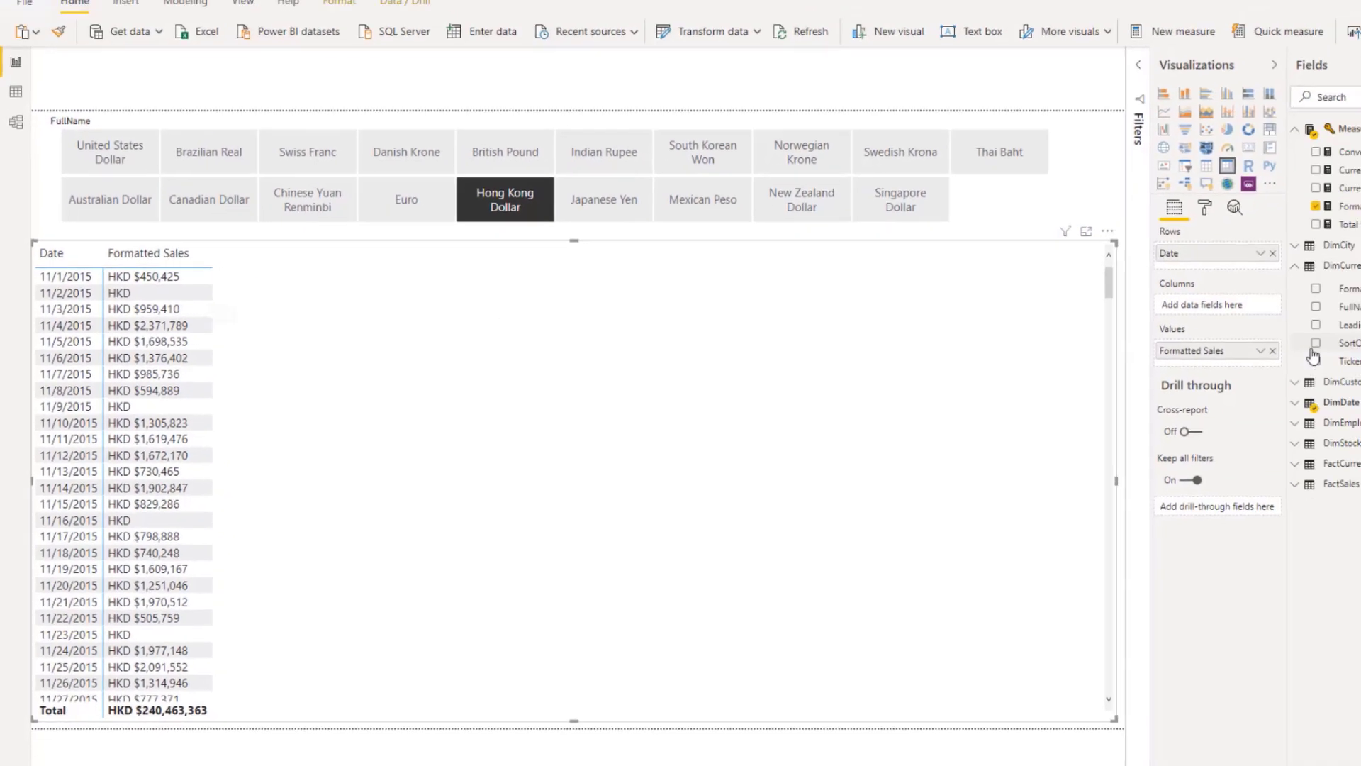
{"action": "left_click", "coordinate": [1270, 236]}
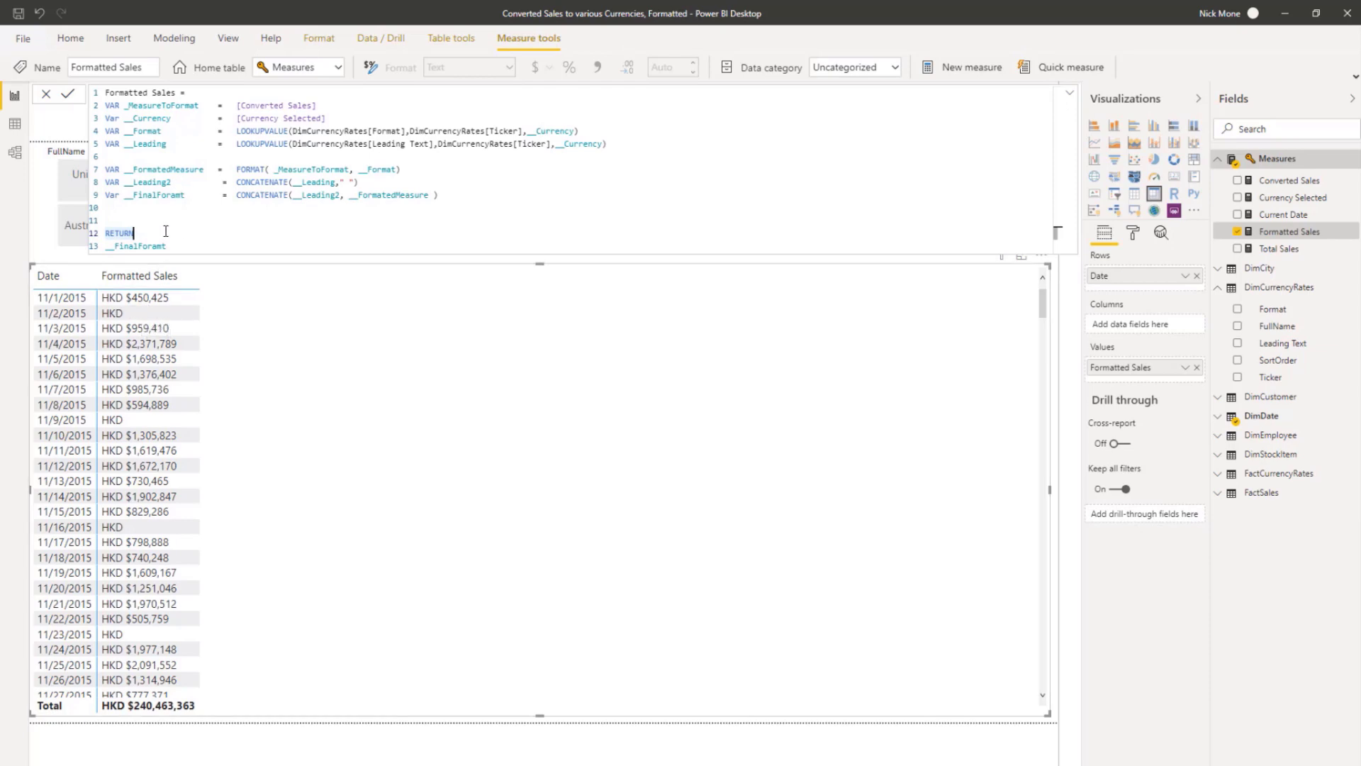
Replace the RETURN line with a new variable declaration 'VAR _CheckForBlank ='
{"action": "key", "text": "Return"}
{"action": "key", "text": "Return"}
{"action": "key", "text": "Return"}
{"action": "key", "text": "Up"}
{"action": "key", "text": "Up"}
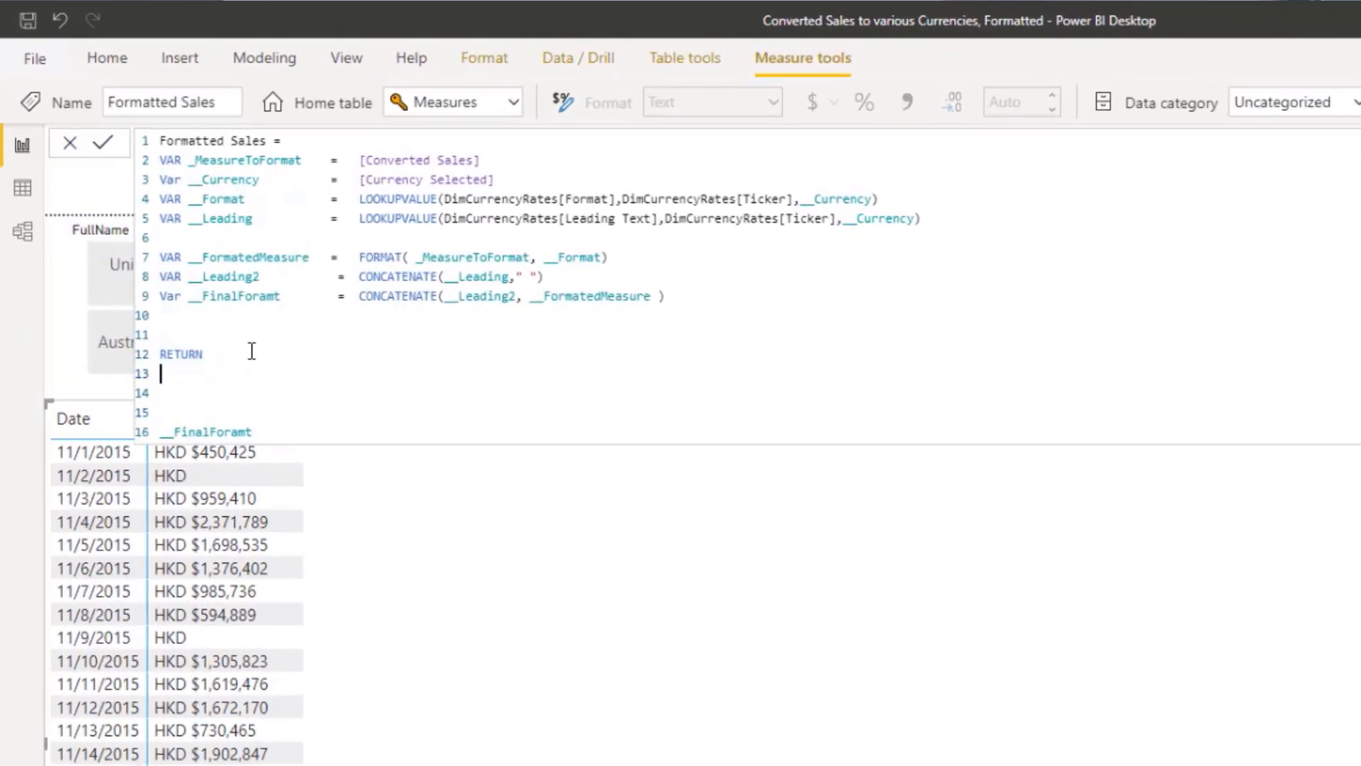
{"action": "key", "text": "Up"}
{"action": "key", "text": "shift+End"}
{"action": "key", "text": "BackSpace"}
{"action": "type", "text": "as"}
{"action": "key", "text": "BackSpace"}
{"action": "key", "text": "BackSpace"}
{"action": "type", "text": "VAR _"}
{"action": "type", "text": "Measu"}
{"action": "key", "text": "BackSpace"}
{"action": "key", "text": "BackSpace"}
{"action": "key", "text": "BackSpace"}
{"action": "key", "text": "BackSpace"}
{"action": "key", "text": "BackSpace"}
{"action": "type", "text": "CheckForBlank ="}
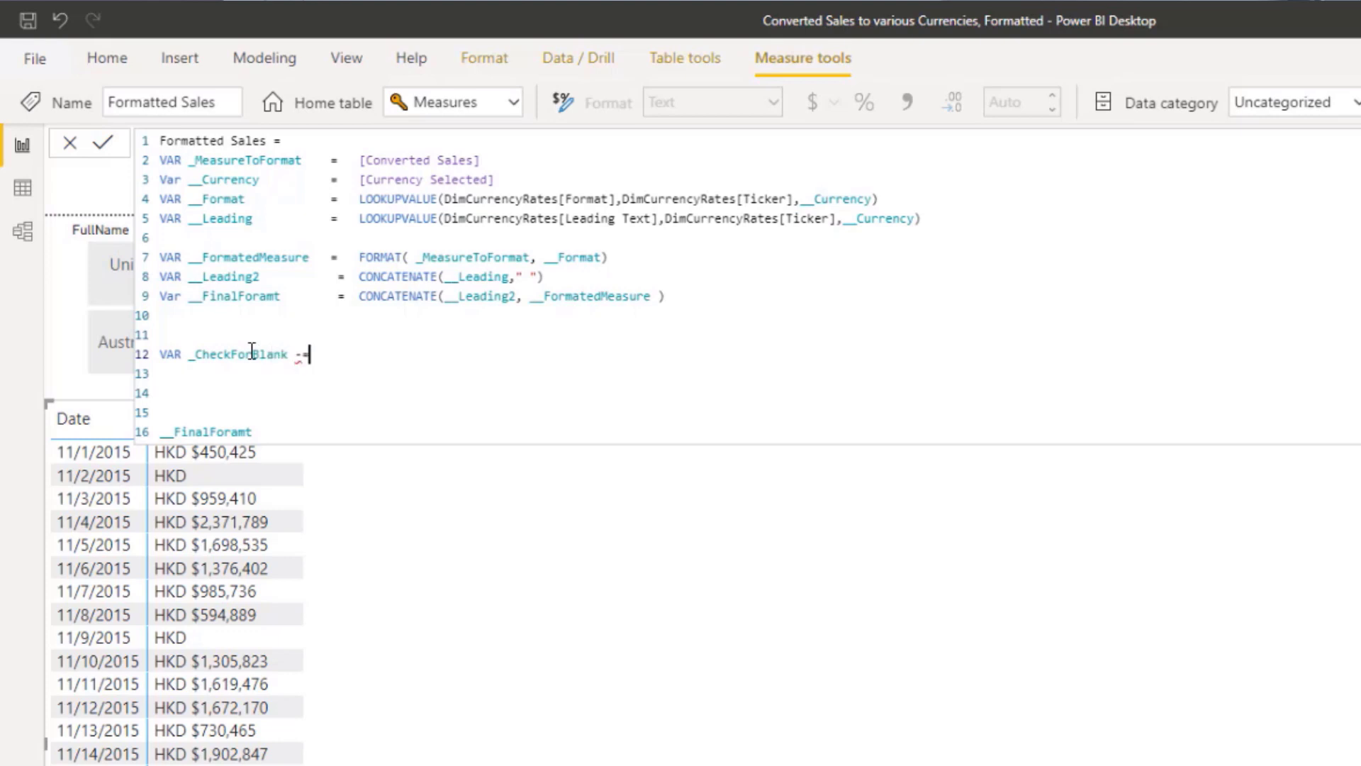
{"action": "key", "text": "Return"}
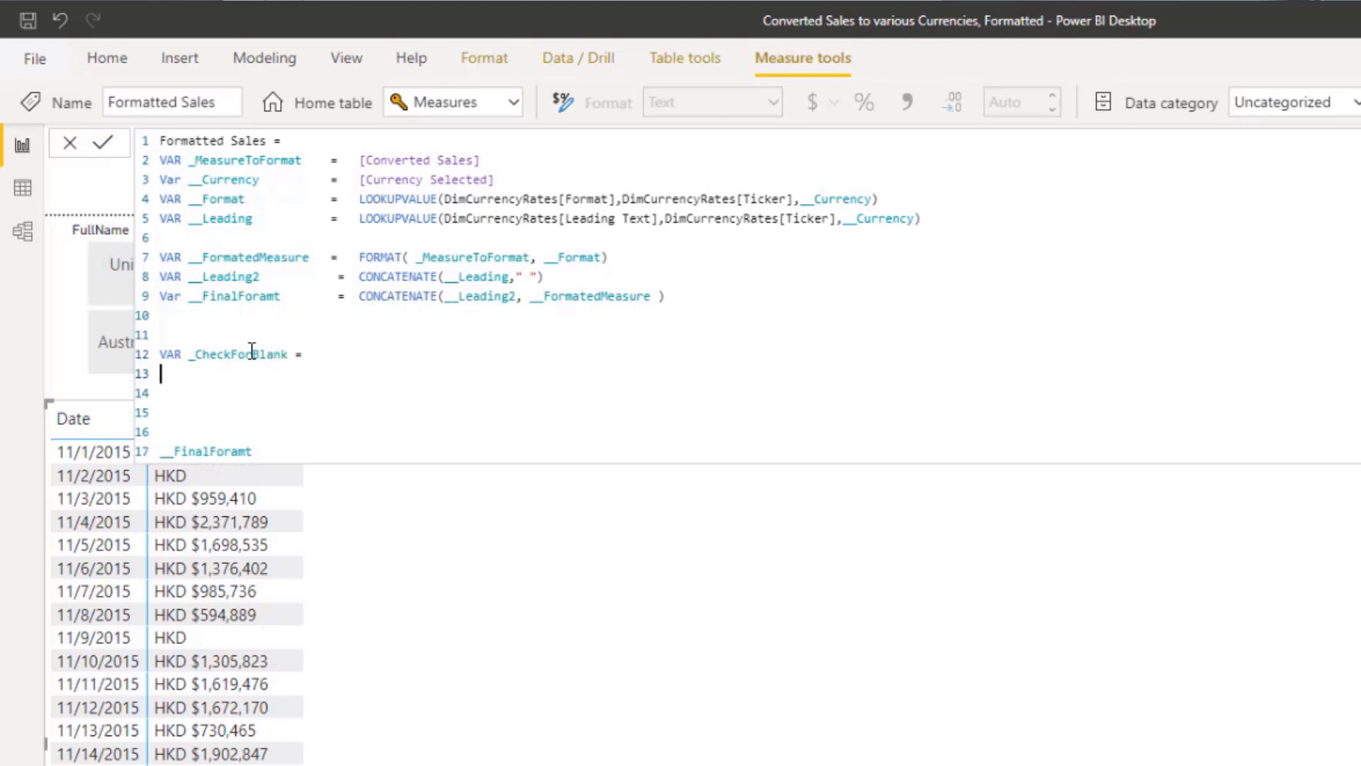
Start an IF whose test is ISBLANK(_MeasureToFormat)
{"action": "type", "text": "IF("}
{"action": "key", "text": "Return"}
{"action": "type", "text": "is"}
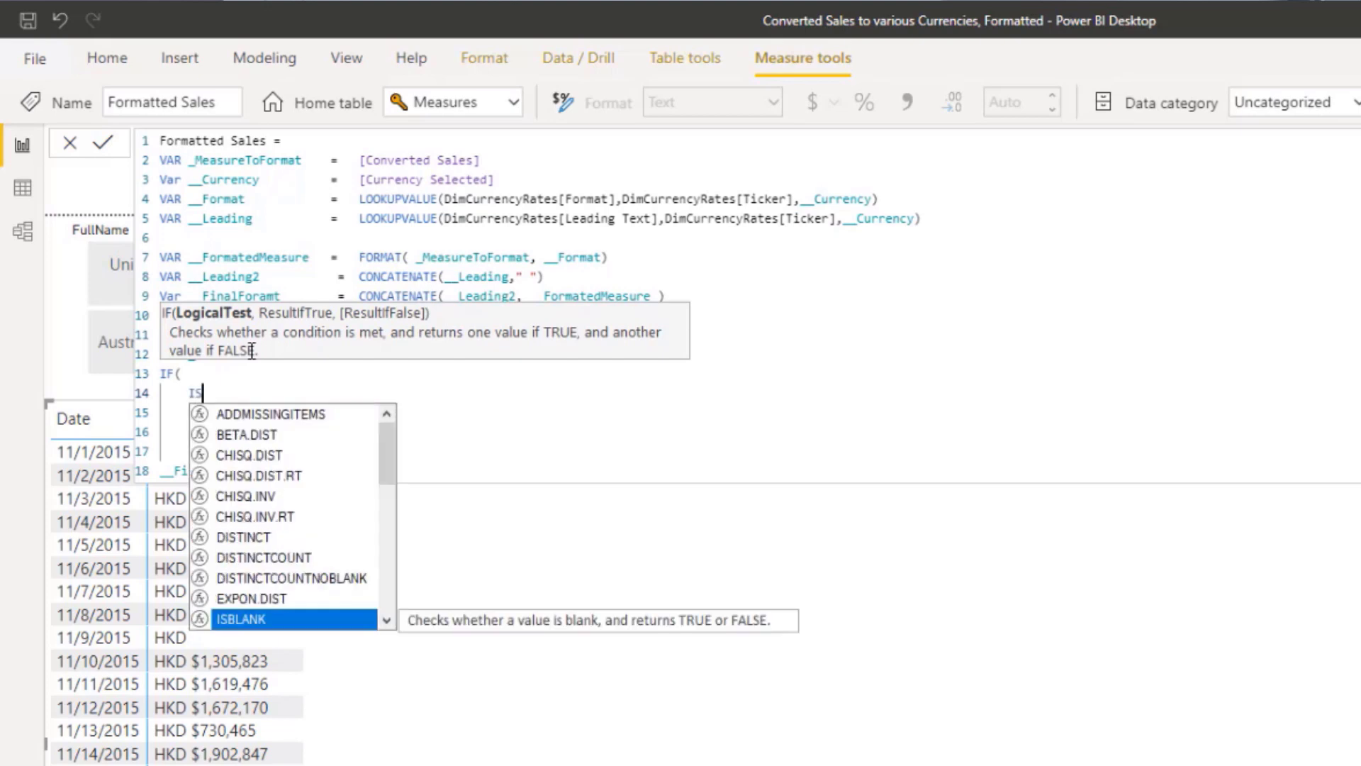
{"action": "key", "text": "Tab"}
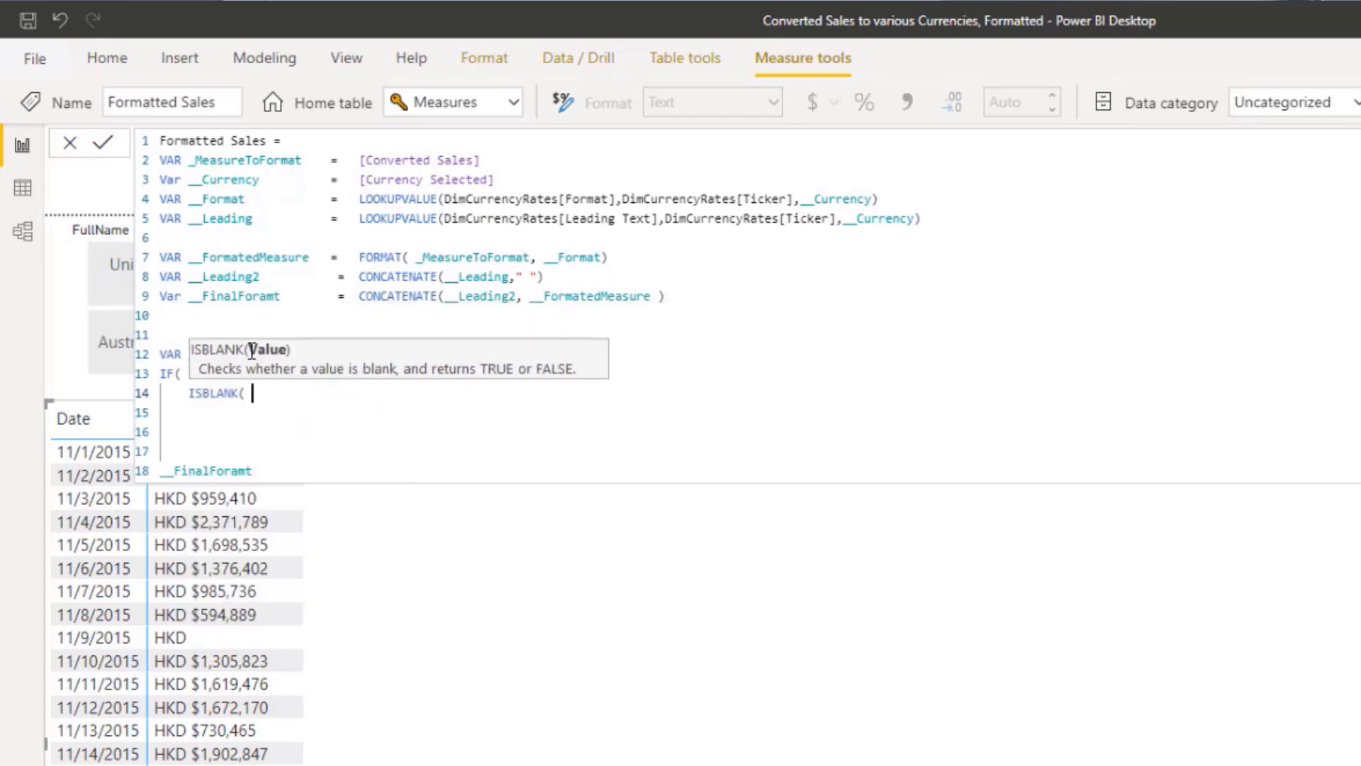
{"action": "type", "text": "_MeasureToFormat"}
{"action": "key", "text": "Tab"}
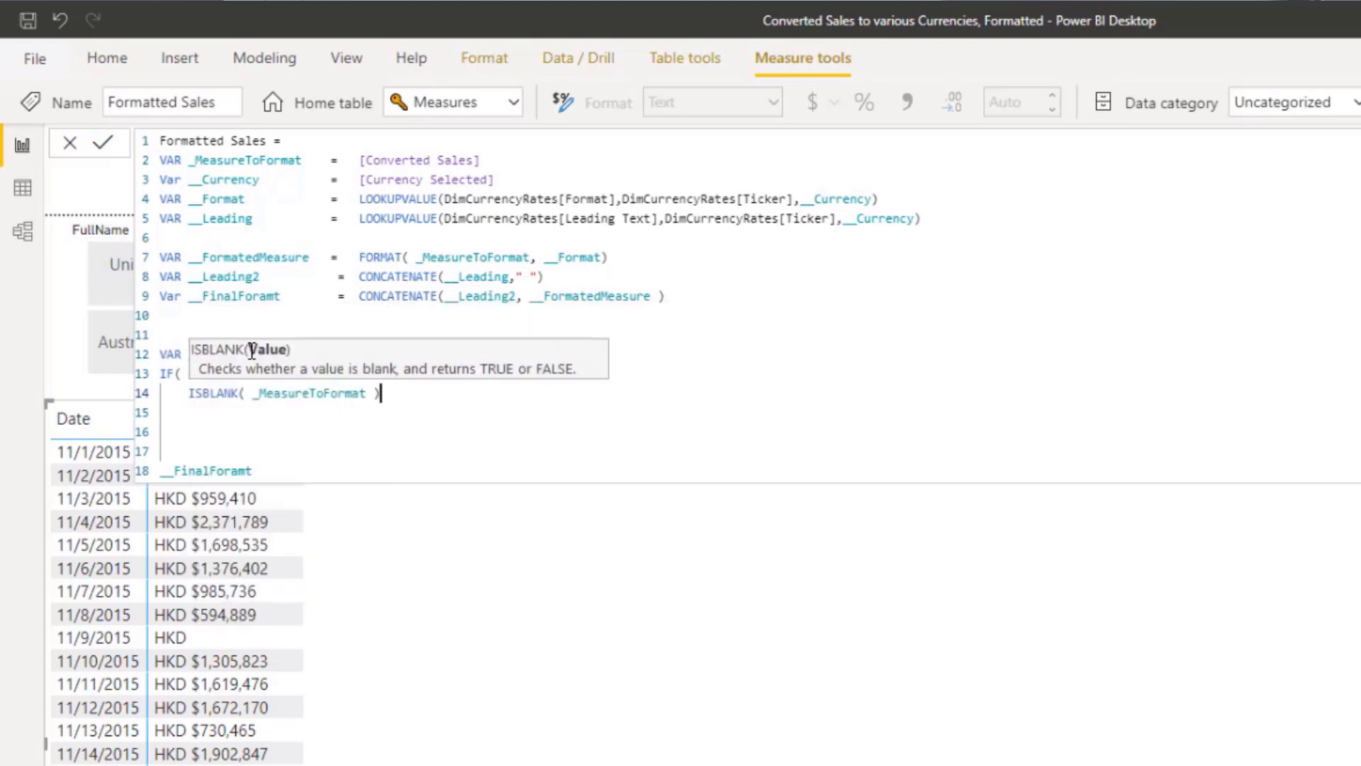
{"action": "key", "text": "shift+Return"}
{"action": "type", "text": ","}
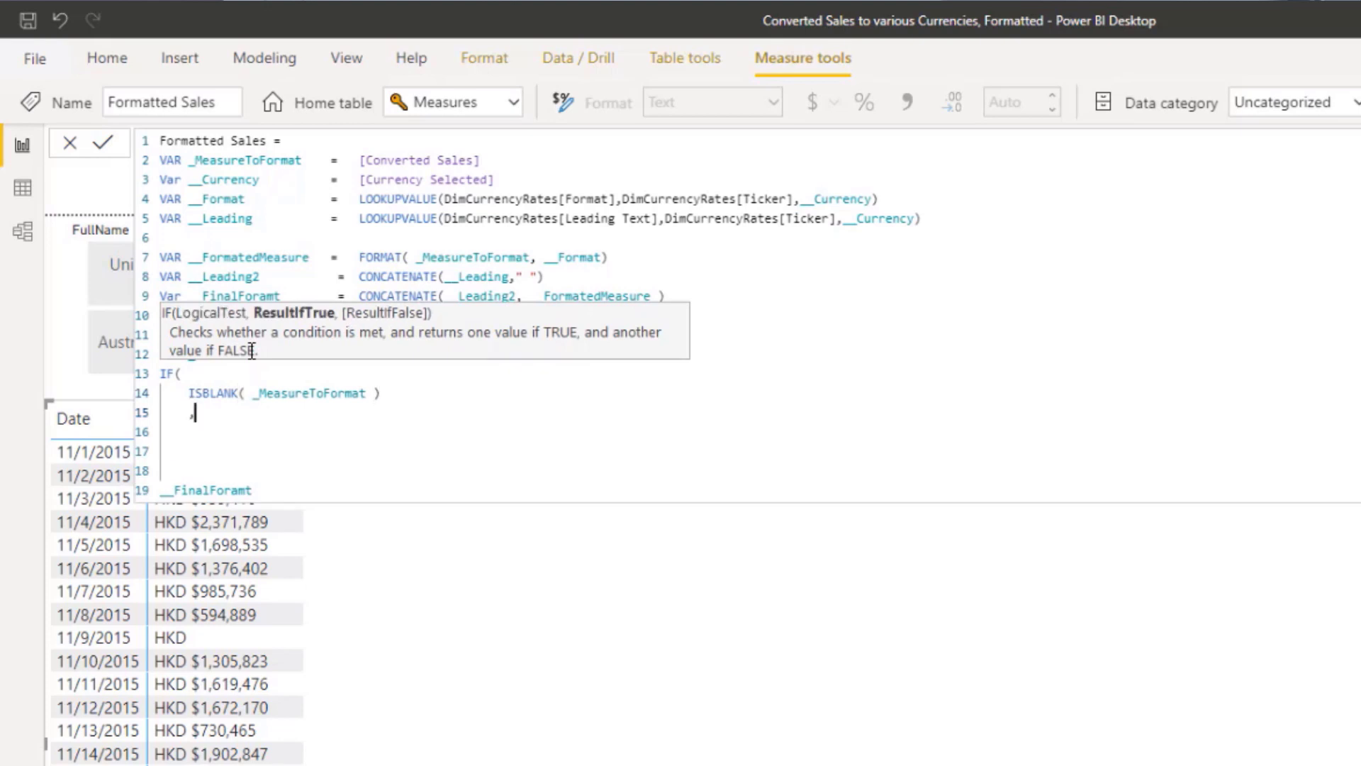
Wrap the test in NOT and return _MeasureToFormat as the IF's true result
{"action": "key", "text": "Up"}
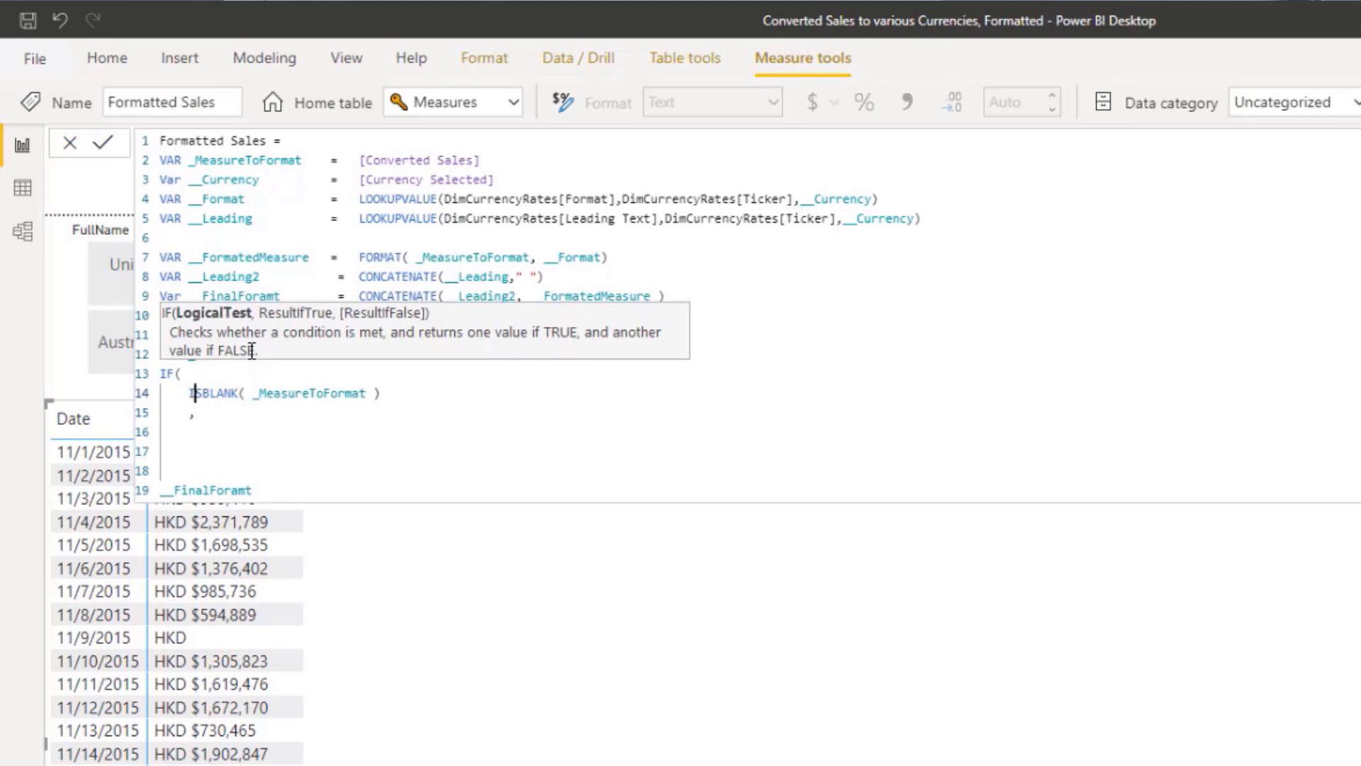
{"action": "key", "text": "Up"}
{"action": "key", "text": "shift+Return"}
{"action": "type", "text": "Not"}
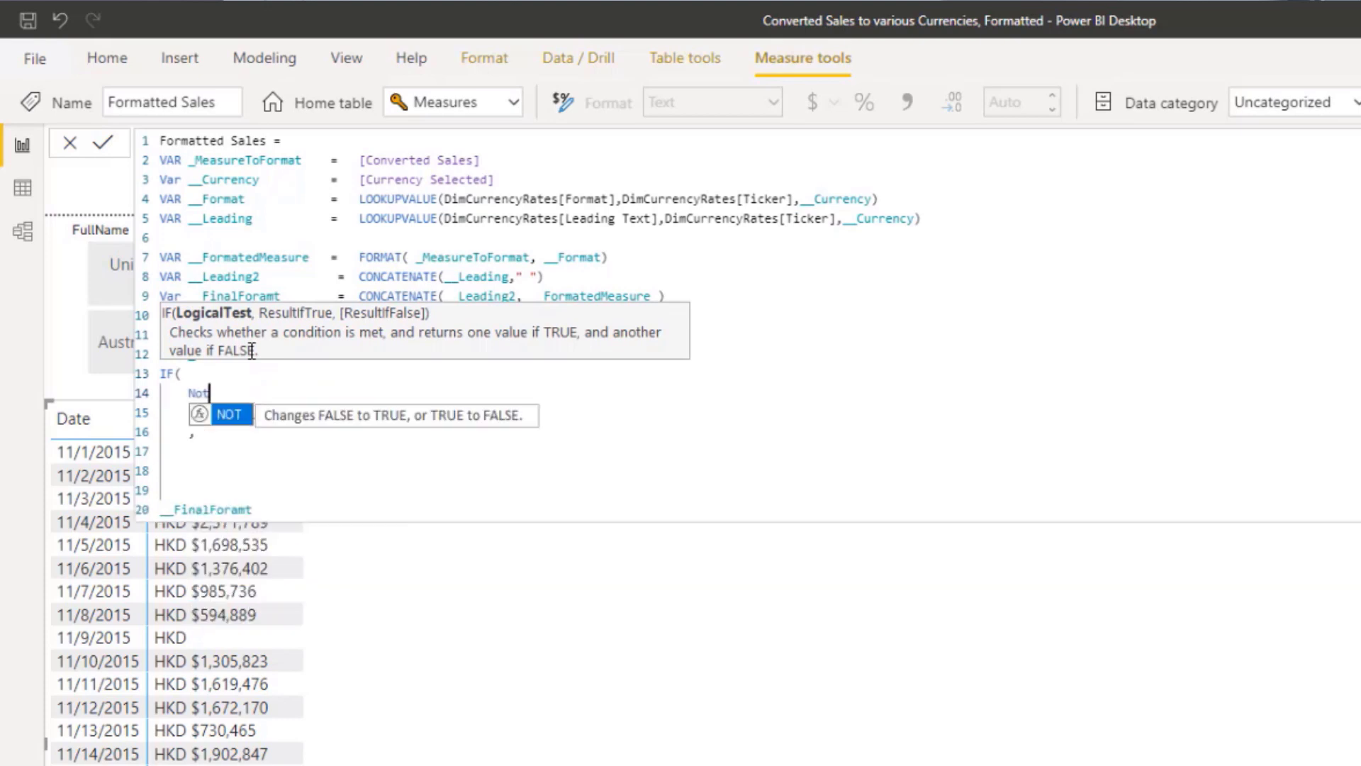
{"action": "key", "text": "Tab"}
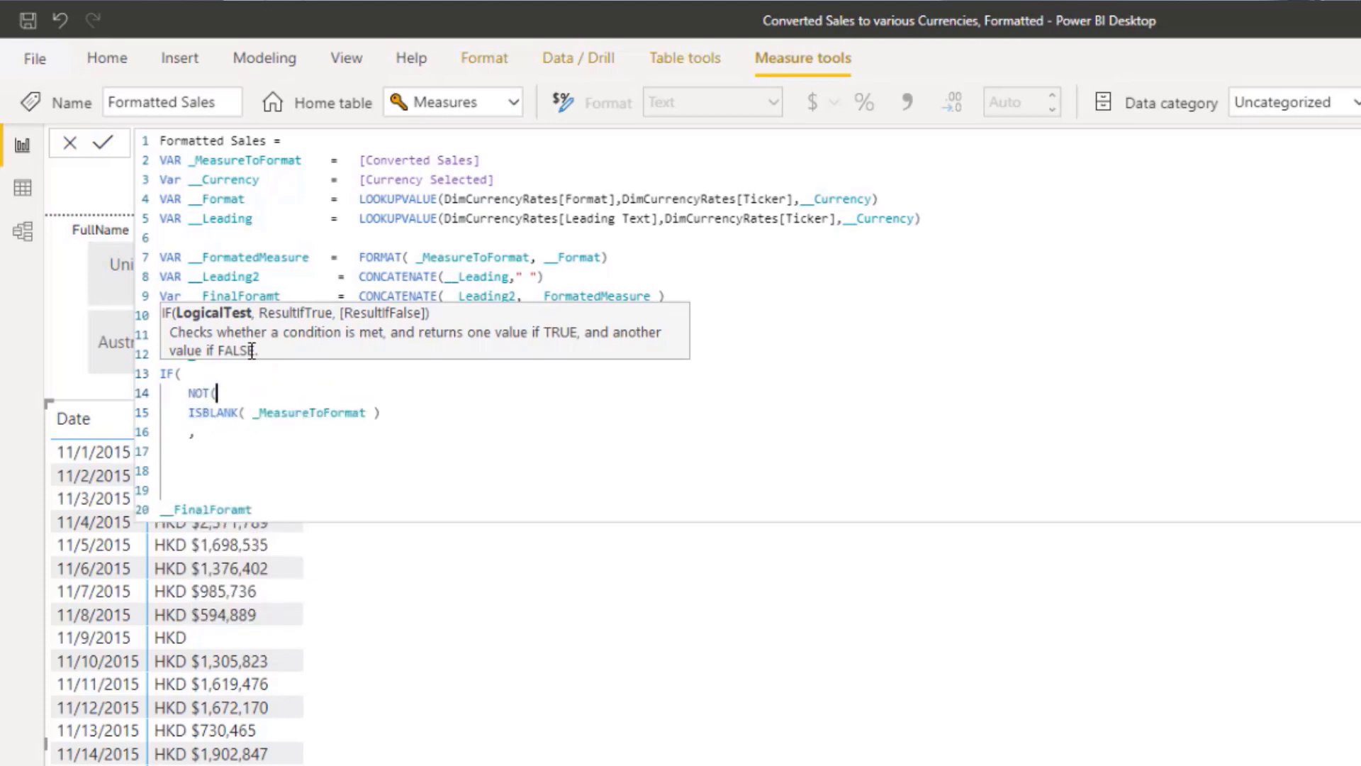
{"action": "key", "text": "BackSpace"}
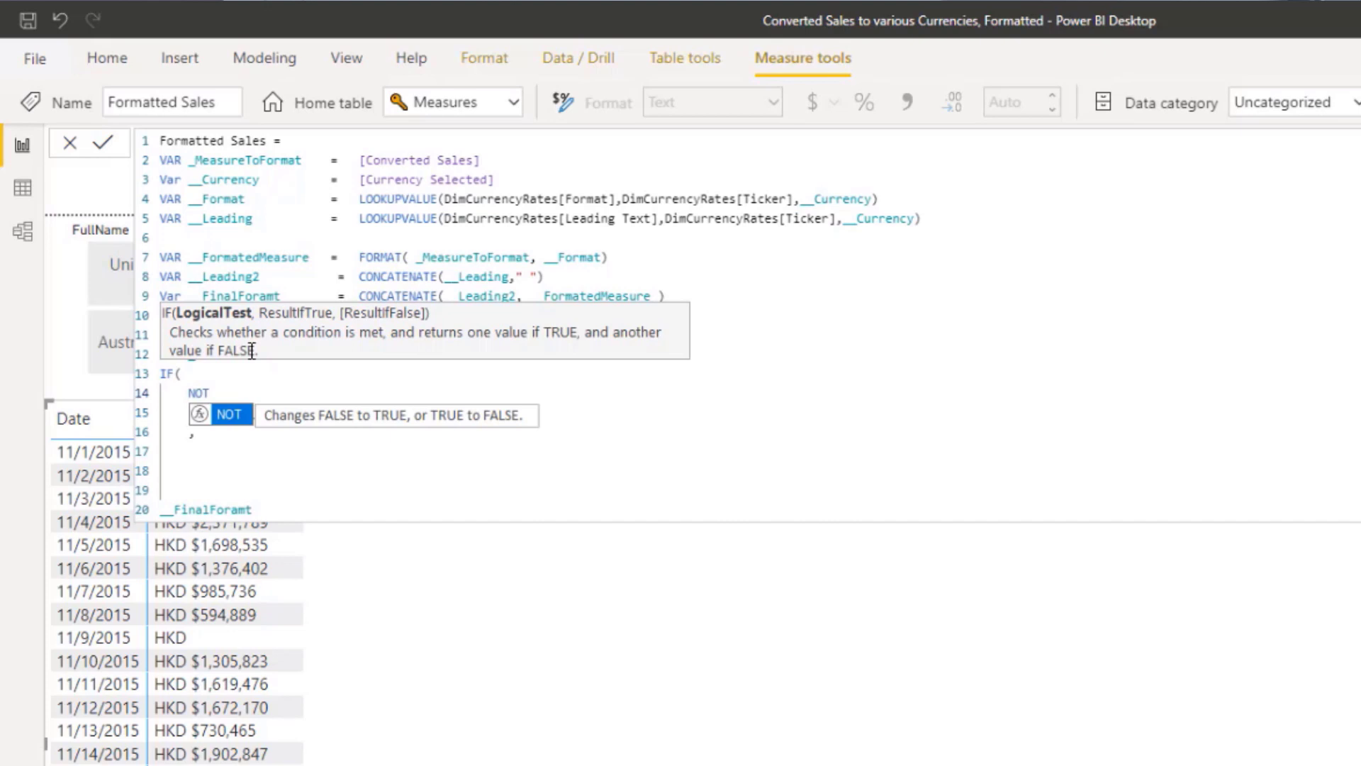
{"action": "key", "text": "Escape"}
{"action": "key", "text": "Down"}
{"action": "key", "text": "Down"}
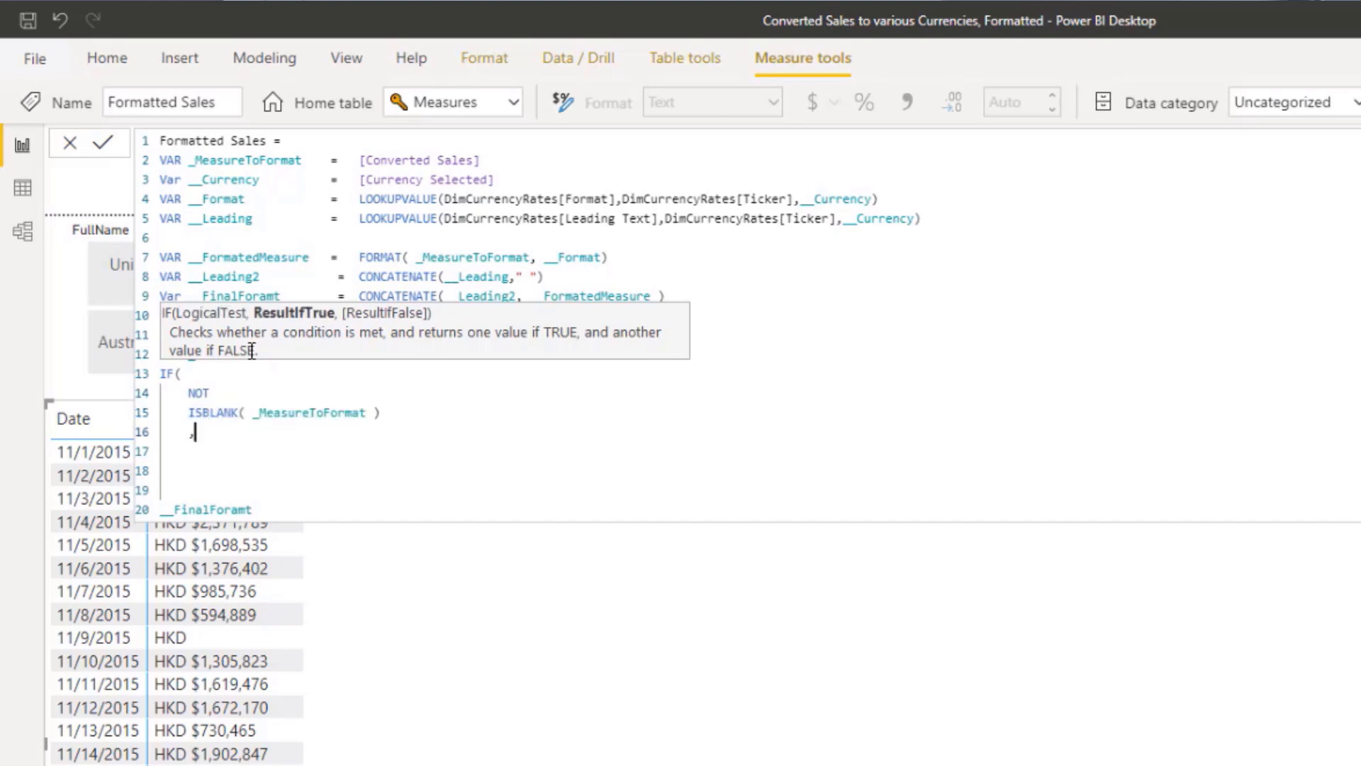
{"action": "type", "text": "_"}
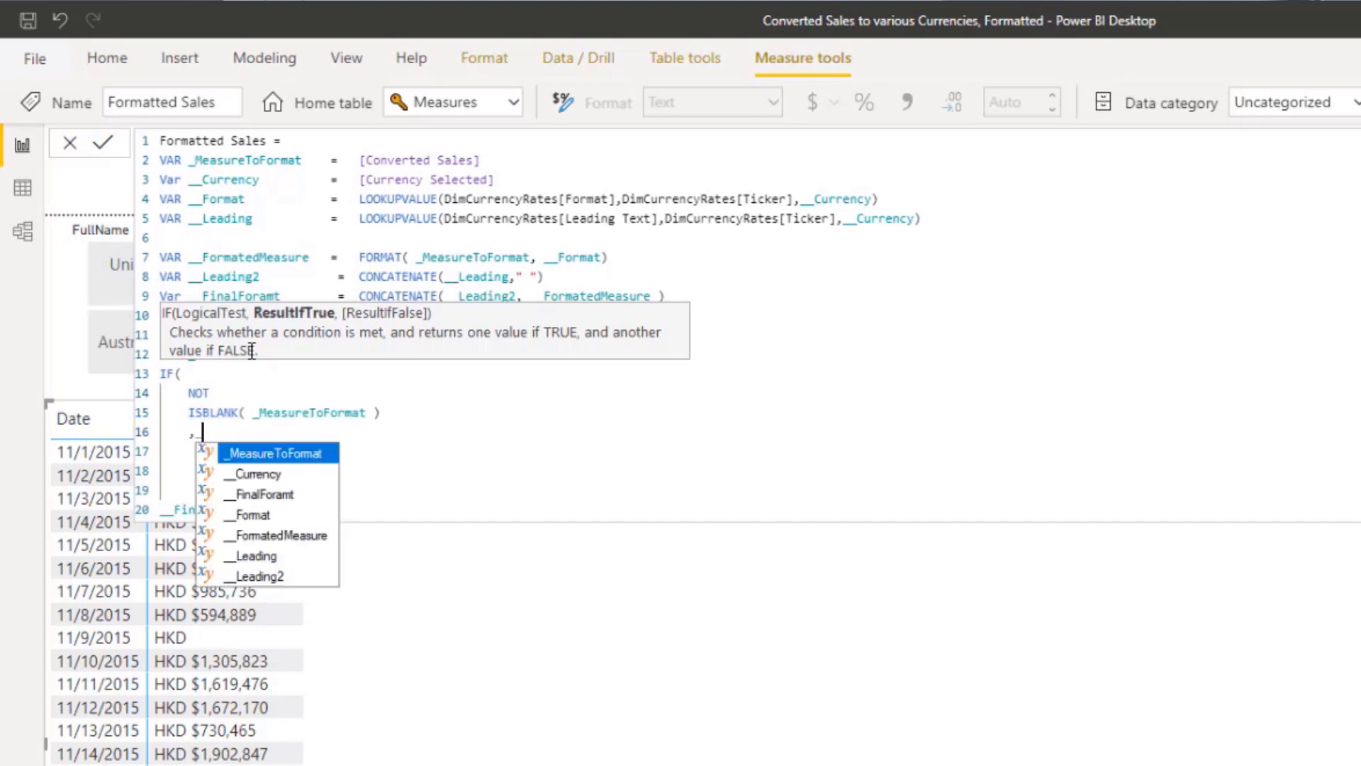
{"action": "key", "text": "Tab"}
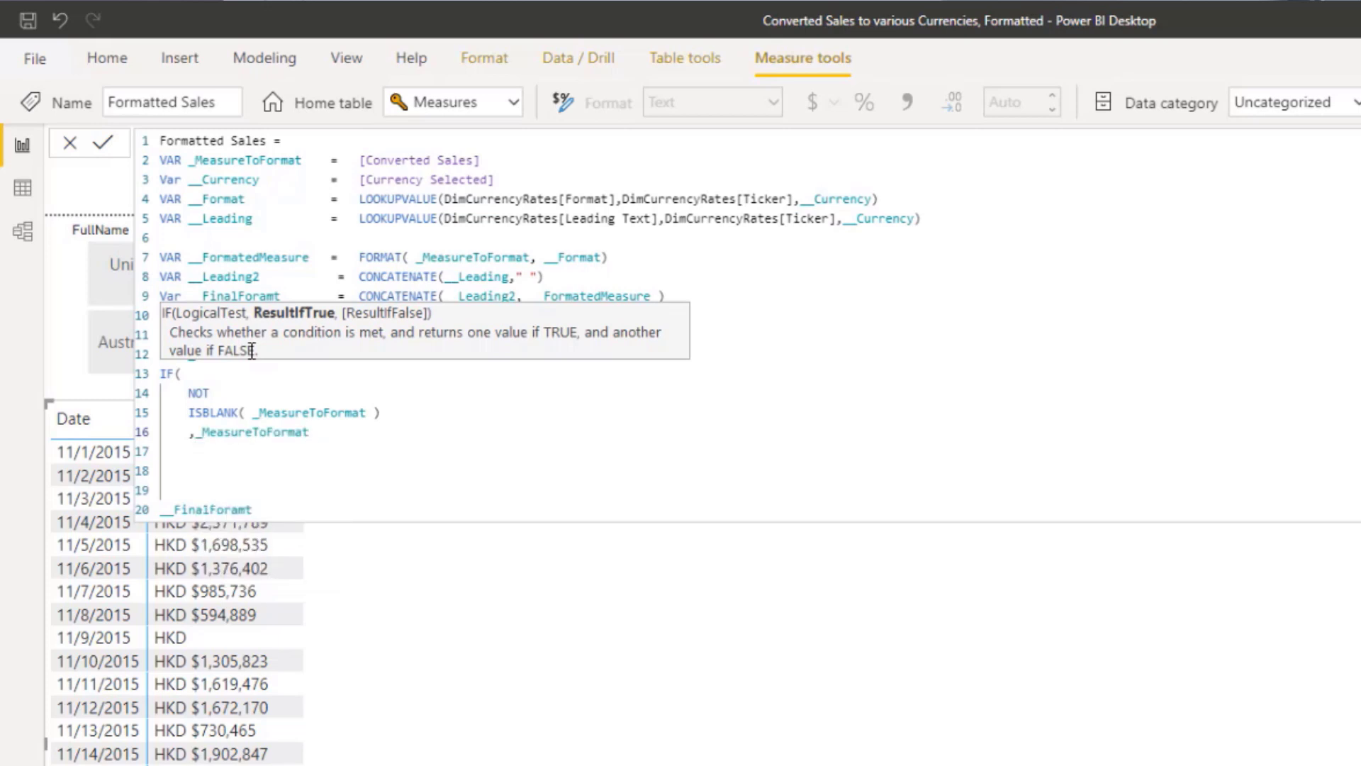
{"action": "key", "text": "Return"}
{"action": "type", "text": ")"}
Make the measure RETURN _CheckForBlank instead of the old output and commit it
{"action": "key", "text": "Down"}
{"action": "key", "text": "Down"}
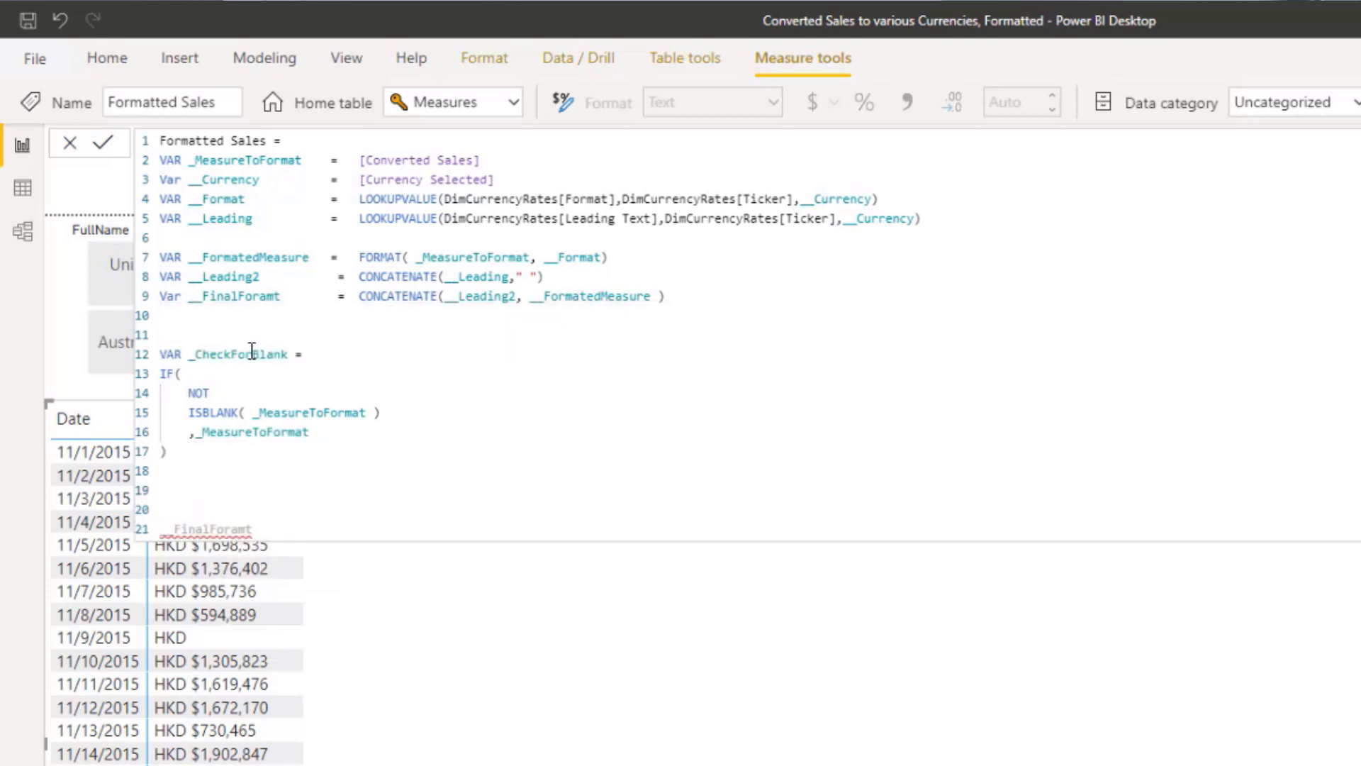
{"action": "type", "text": "RETURN"}
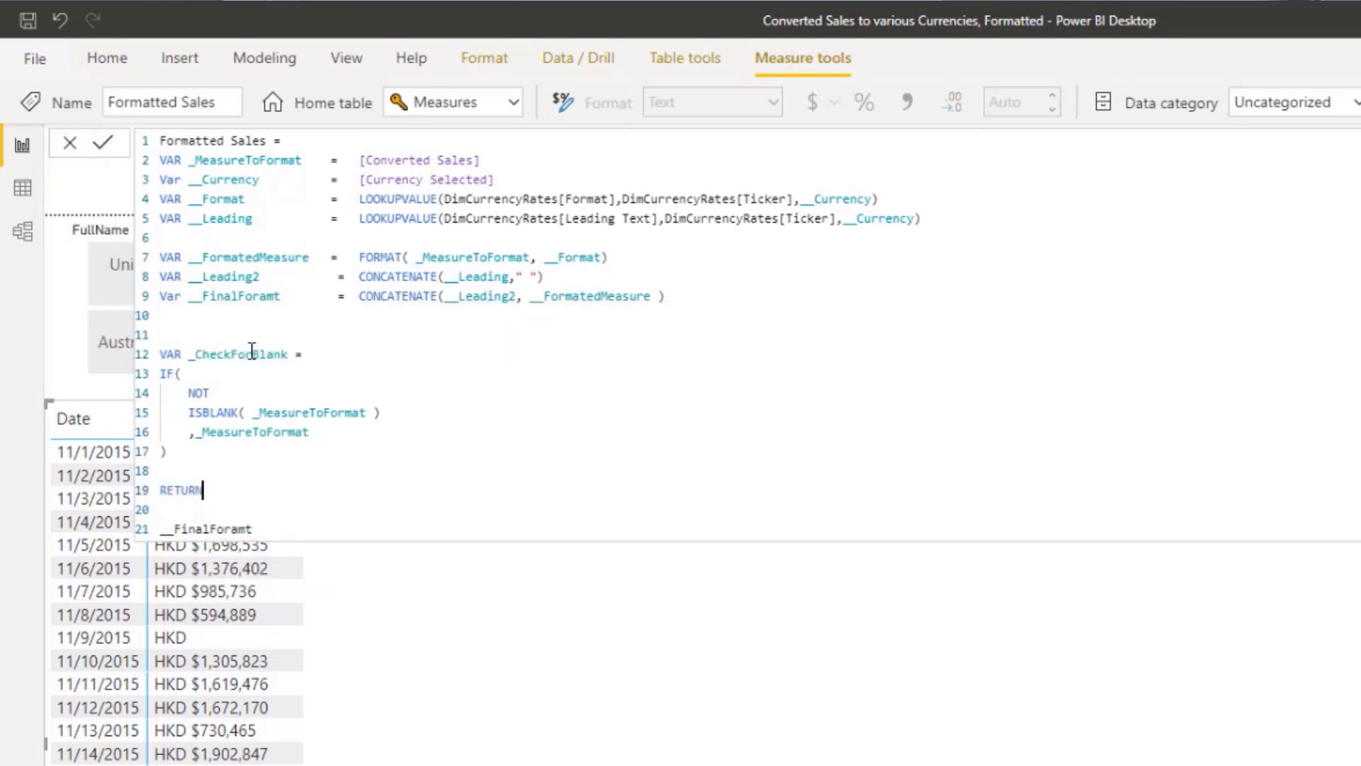
{"action": "key", "text": "Down"}
{"action": "key", "text": "Down"}
{"action": "key", "text": "Right"}
{"action": "key", "text": "Right"}
{"action": "key", "text": "End"}
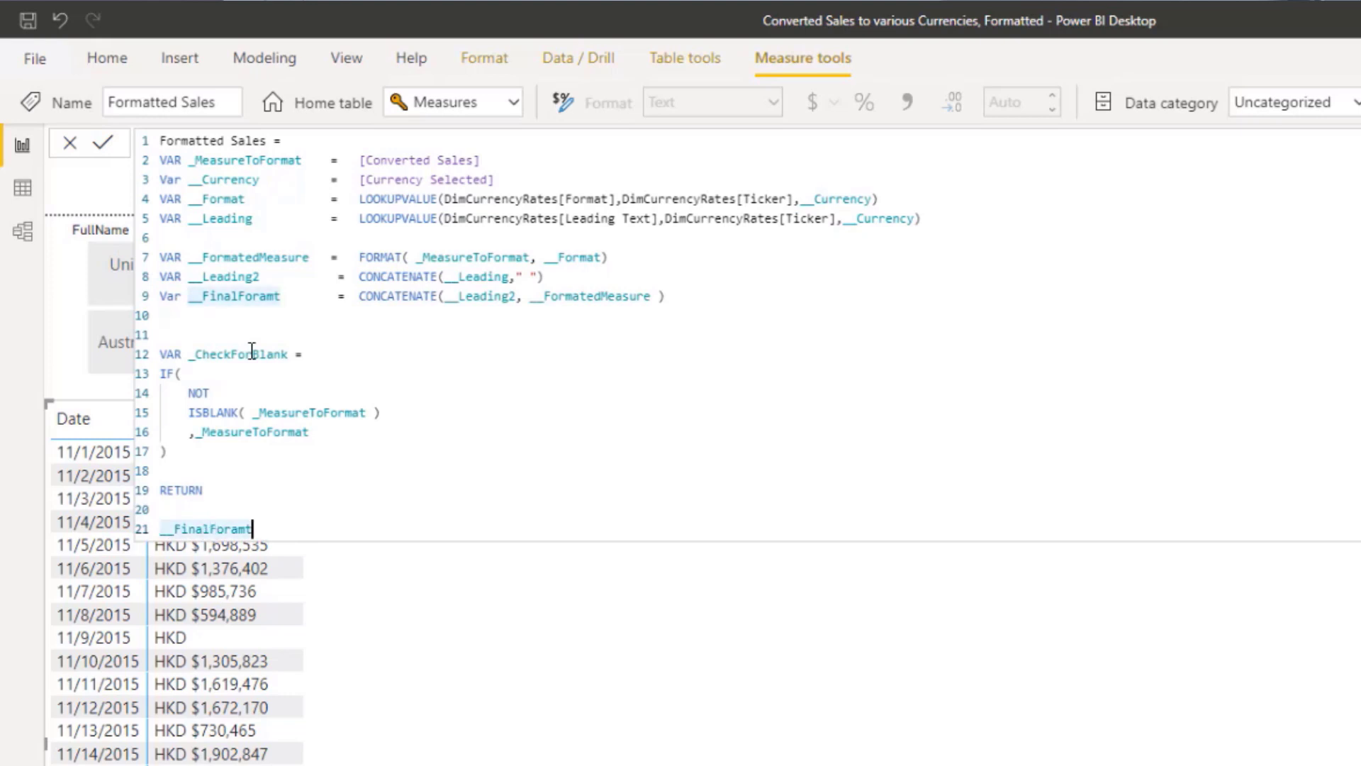
{"action": "key", "text": "shift+Home"}
{"action": "key", "text": "BackSpace"}
{"action": "type", "text": "_C"}
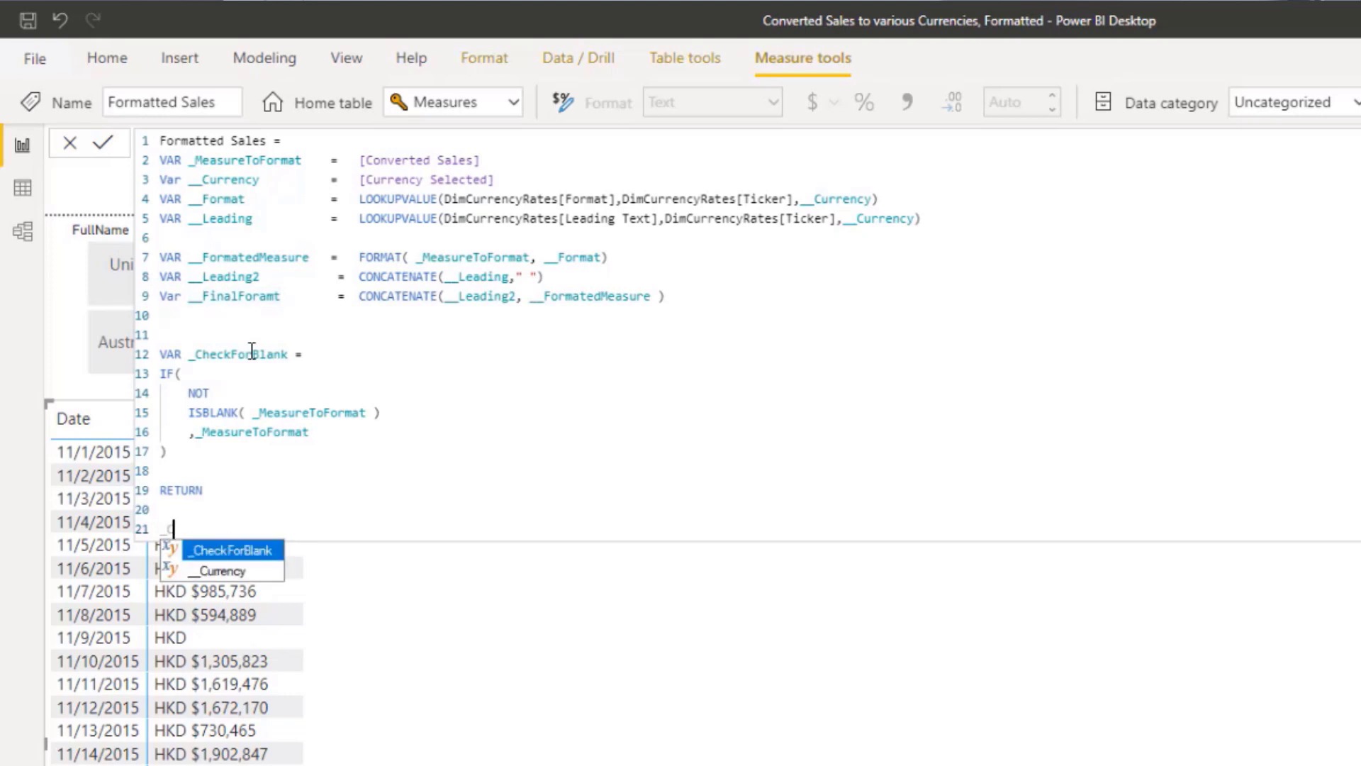
{"action": "key", "text": "Tab"}
{"action": "key", "text": "Return"}
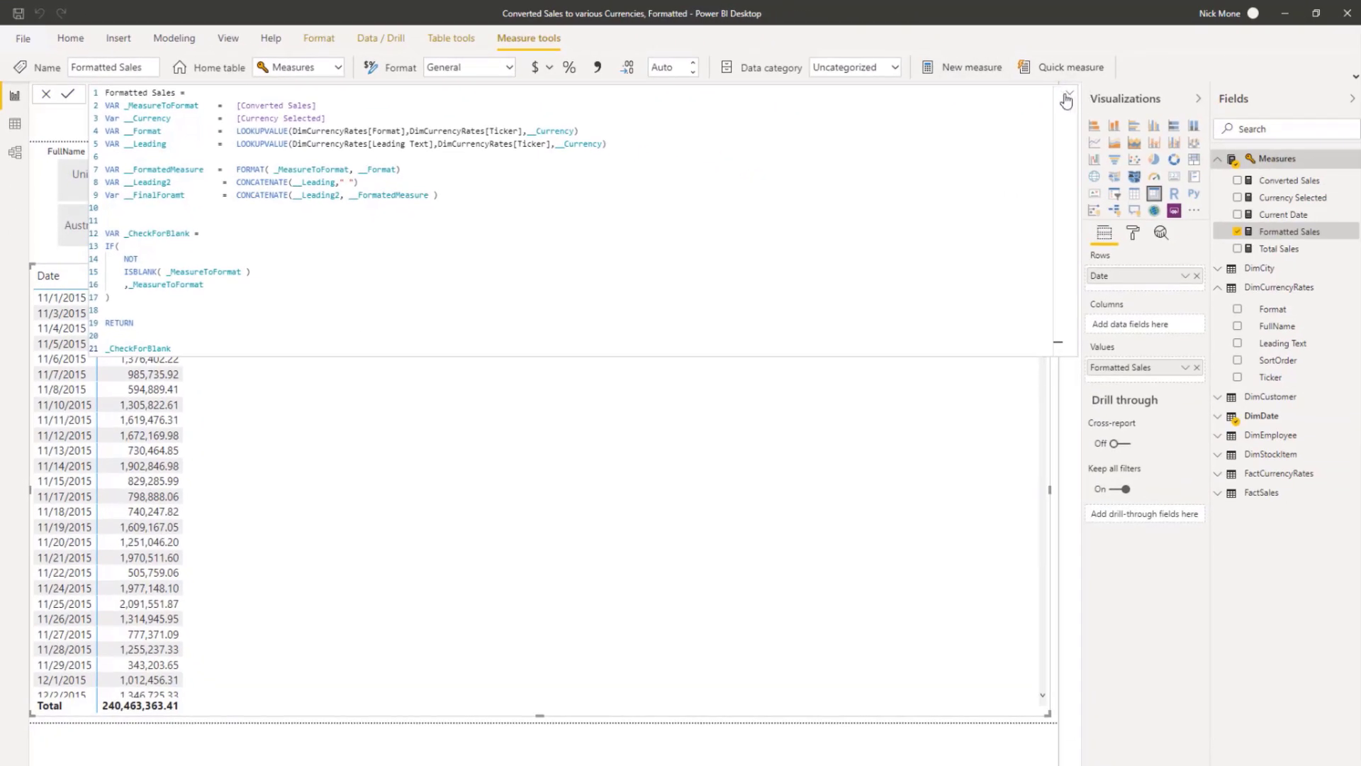
Replace _MeasureToFormat on line 16 with __FinalForamt and commit the measure
{"action": "left_click", "coordinate": [1068, 96]}
{"action": "left_click", "coordinate": [1069, 95]}
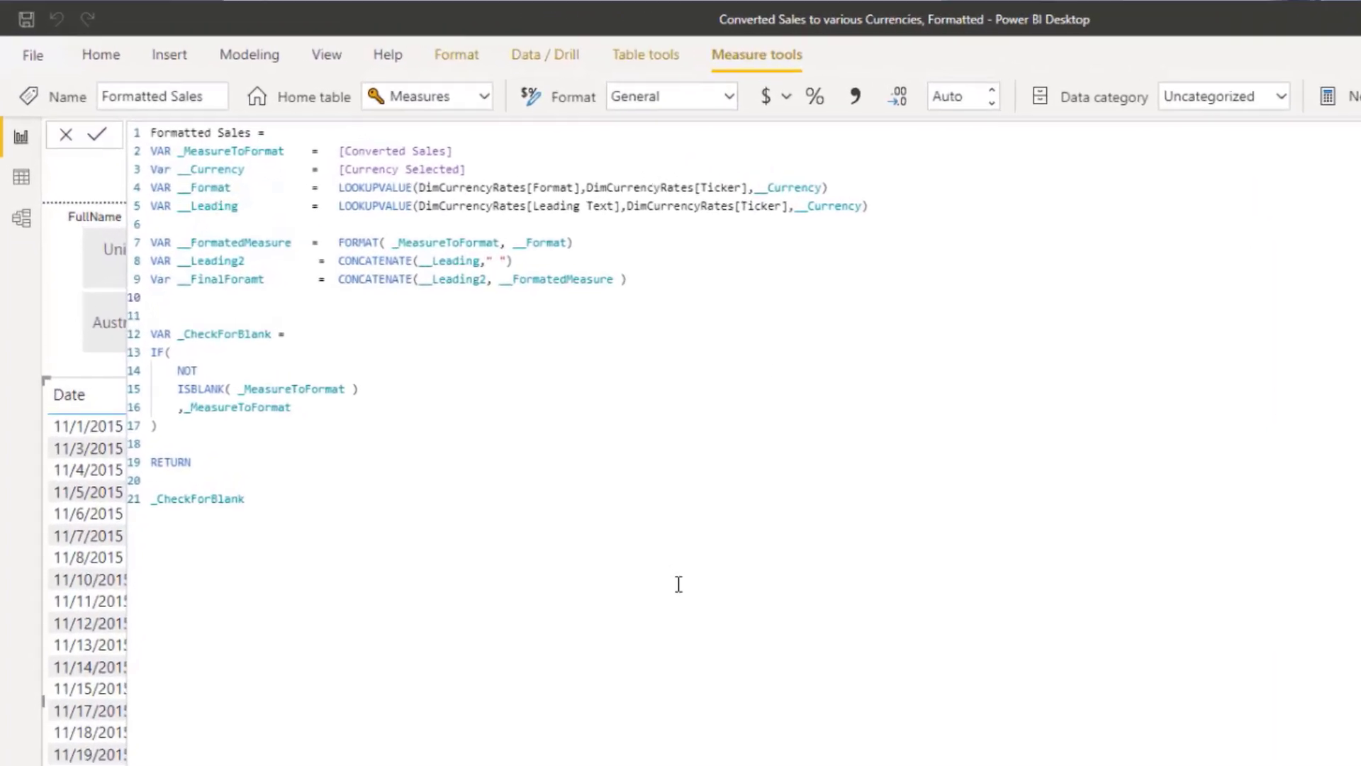
{"action": "left_click", "coordinate": [360, 422]}
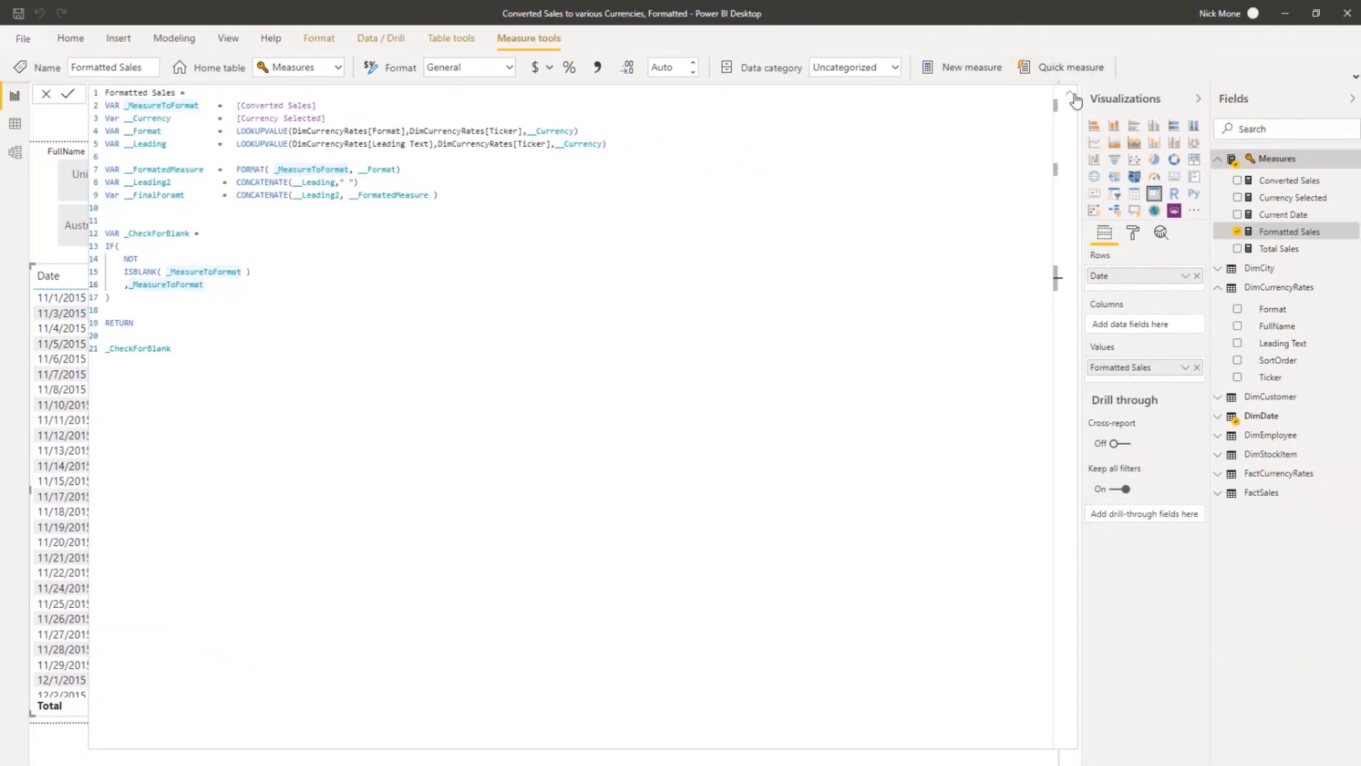
{"action": "left_click", "coordinate": [1073, 94]}
{"action": "left_click", "coordinate": [1073, 95]}
{"action": "left_click", "coordinate": [205, 283]}
{"action": "key", "text": "ctrl+Left"}
{"action": "key", "text": "ctrl+shift+Right"}
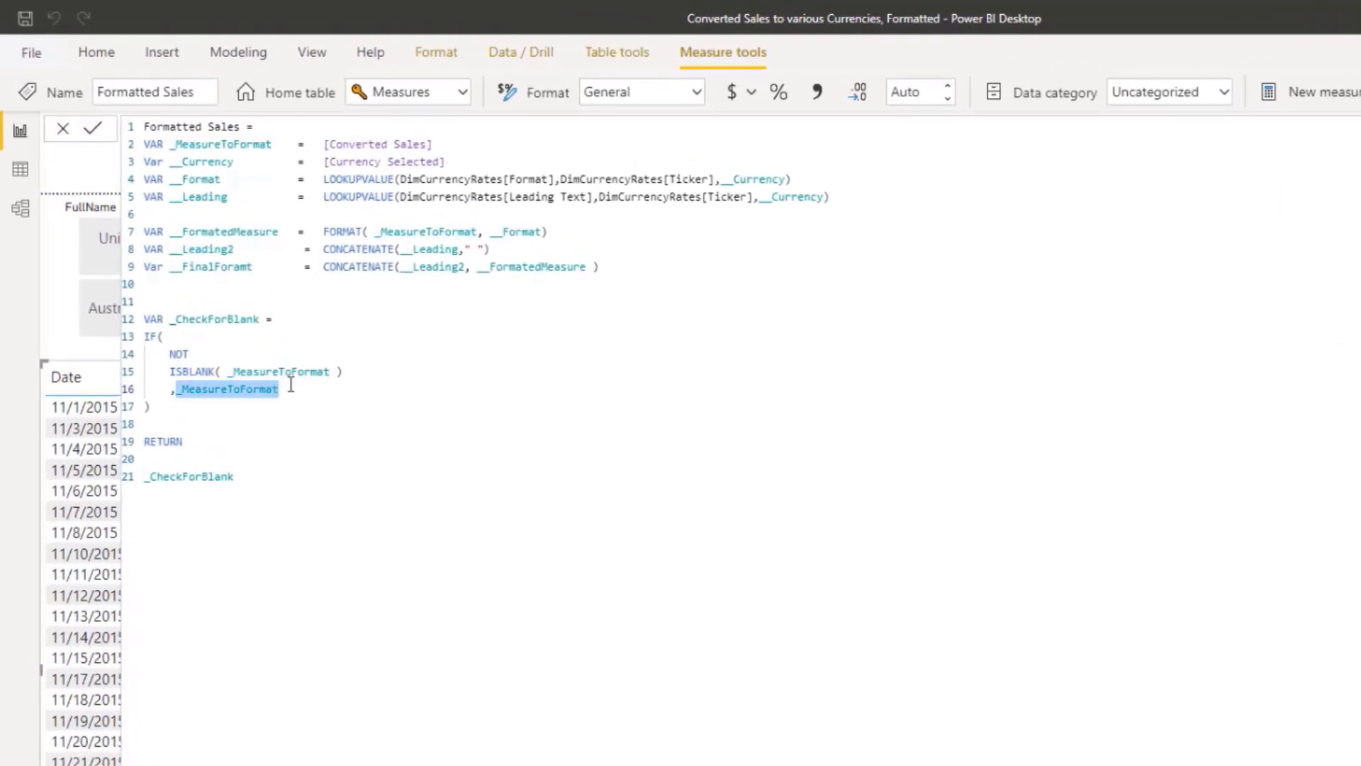
{"action": "type", "text": "__FinalForamt"}
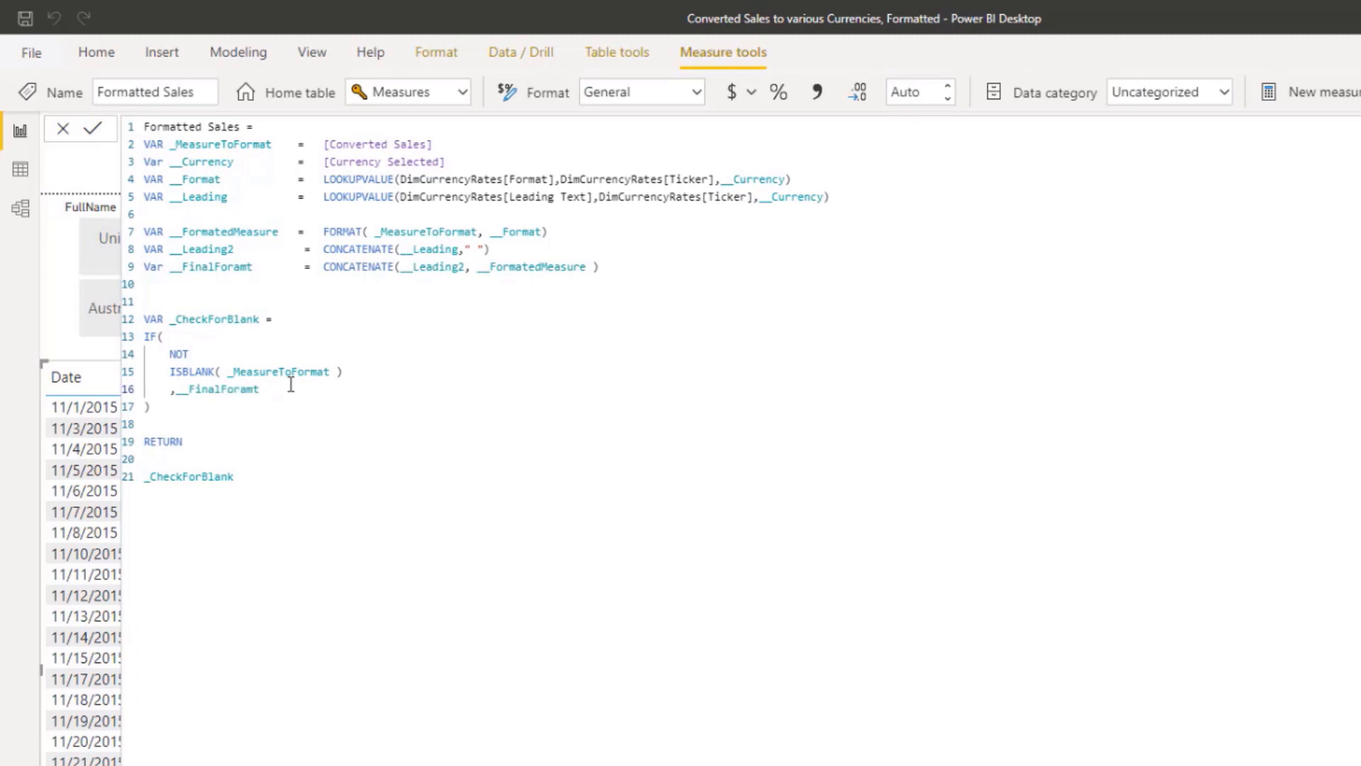
{"action": "key", "text": "Return"}
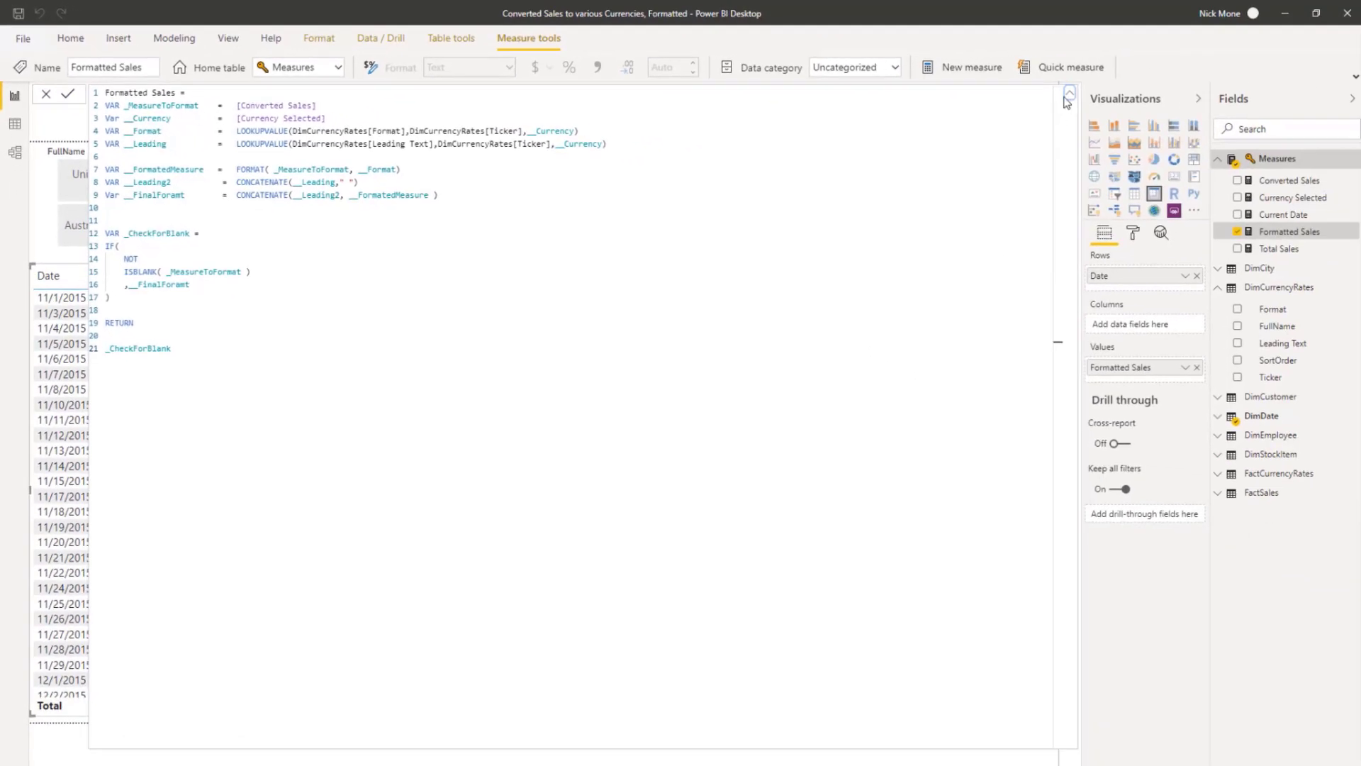
{"action": "left_click", "coordinate": [1069, 95]}
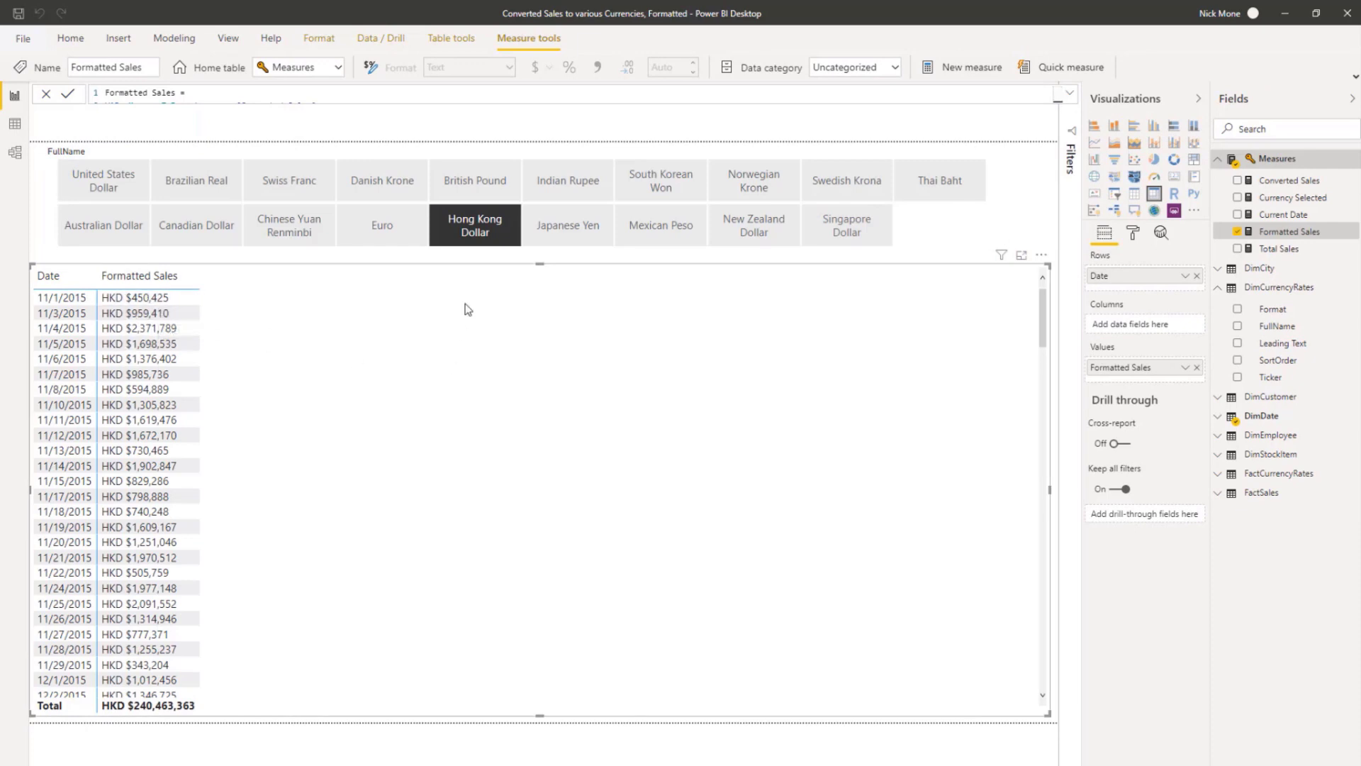
Test the currency slicer with United States Dollar, then clear the selection
{"action": "left_click", "coordinate": [483, 228]}
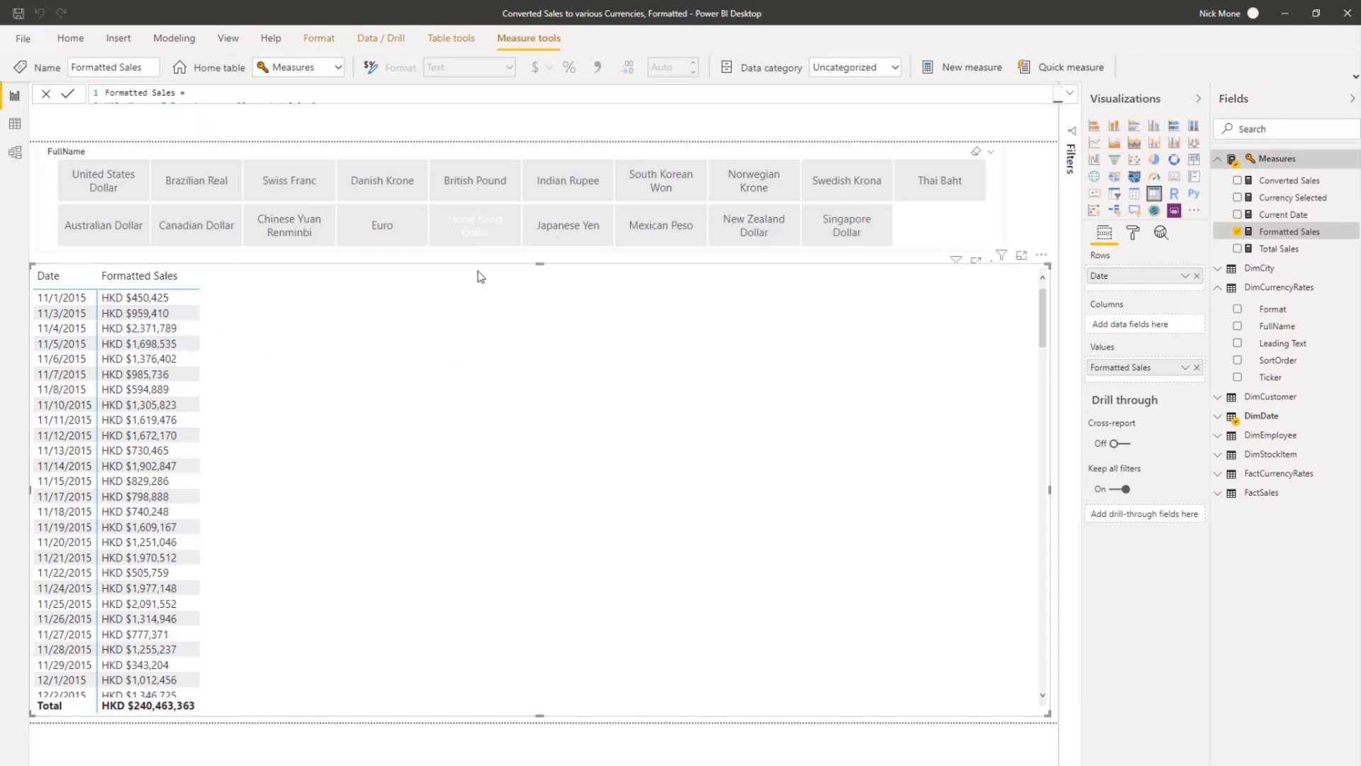
{"action": "left_click", "coordinate": [474, 224]}
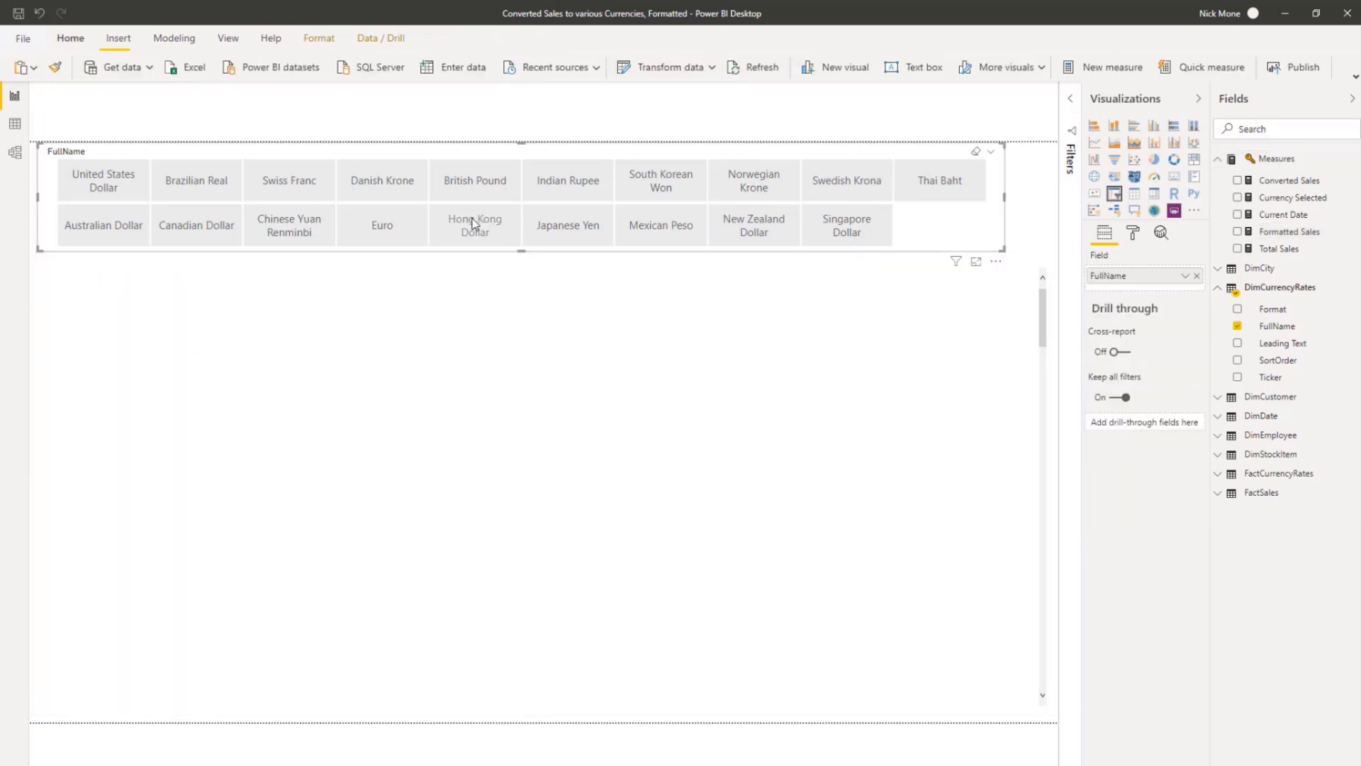
{"action": "left_click", "coordinate": [120, 182]}
{"action": "left_click", "coordinate": [977, 152]}
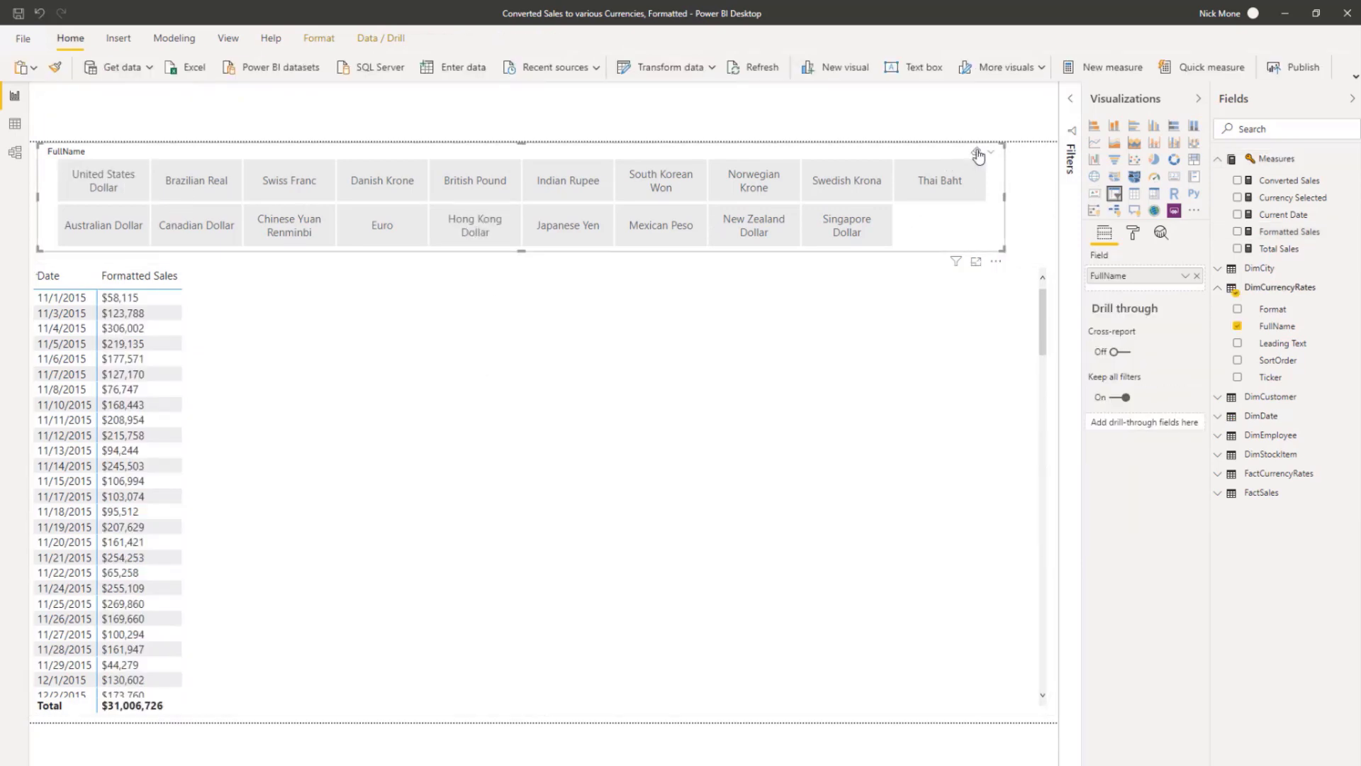
{"action": "left_click", "coordinate": [734, 464]}
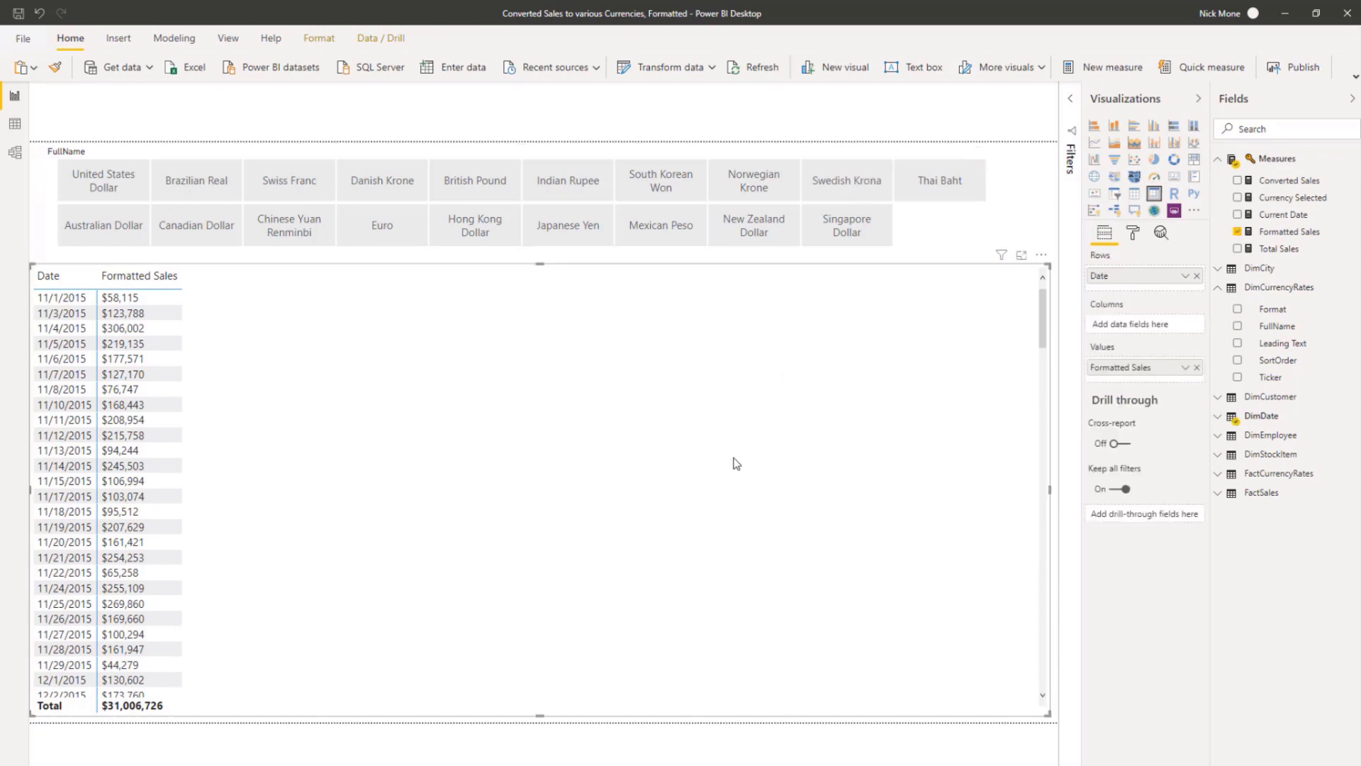
Try Hong Kong Dollar, Euro and Chinese Yuan, then settle on Singapore Dollar
{"action": "left_click", "coordinate": [468, 234]}
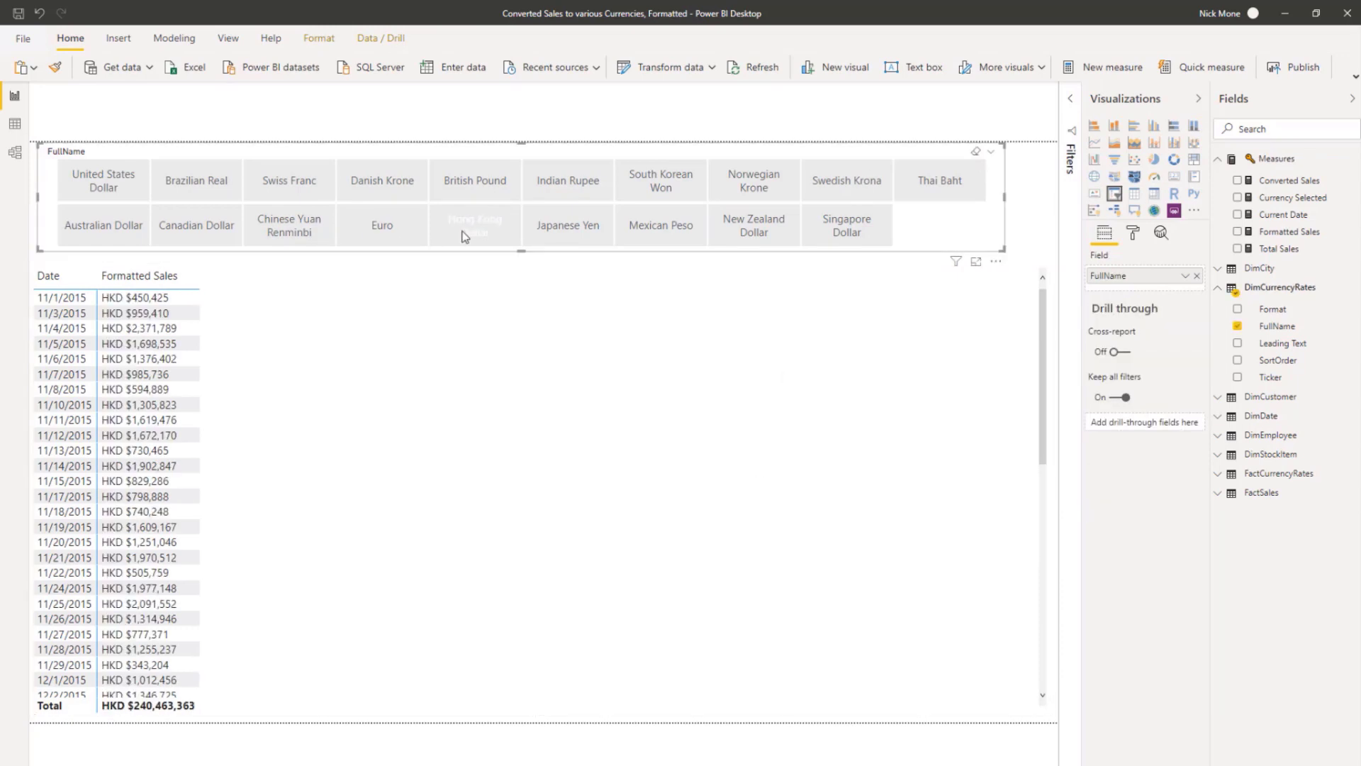
{"action": "left_click", "coordinate": [387, 239], "text": "ctrl"}
{"action": "left_click", "coordinate": [284, 225], "text": "ctrl"}
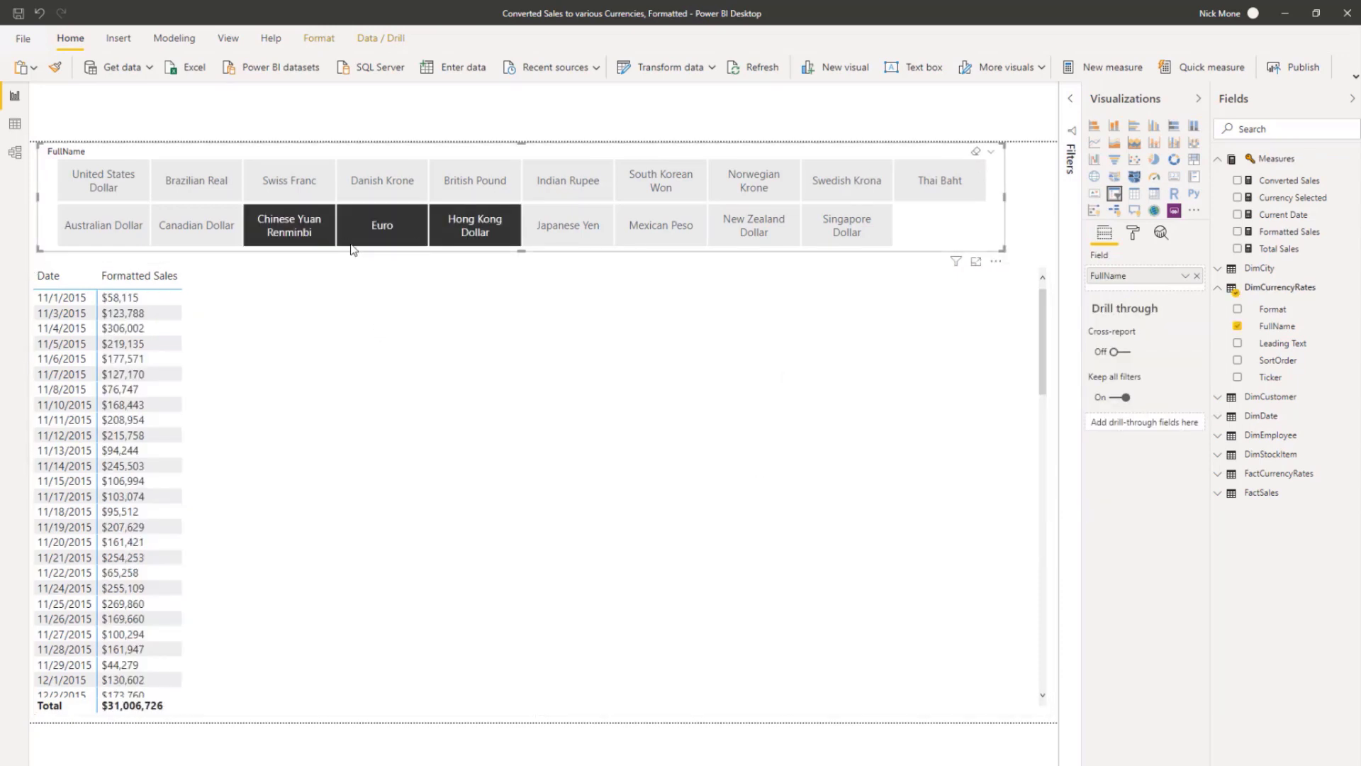
{"action": "left_click", "coordinate": [417, 388]}
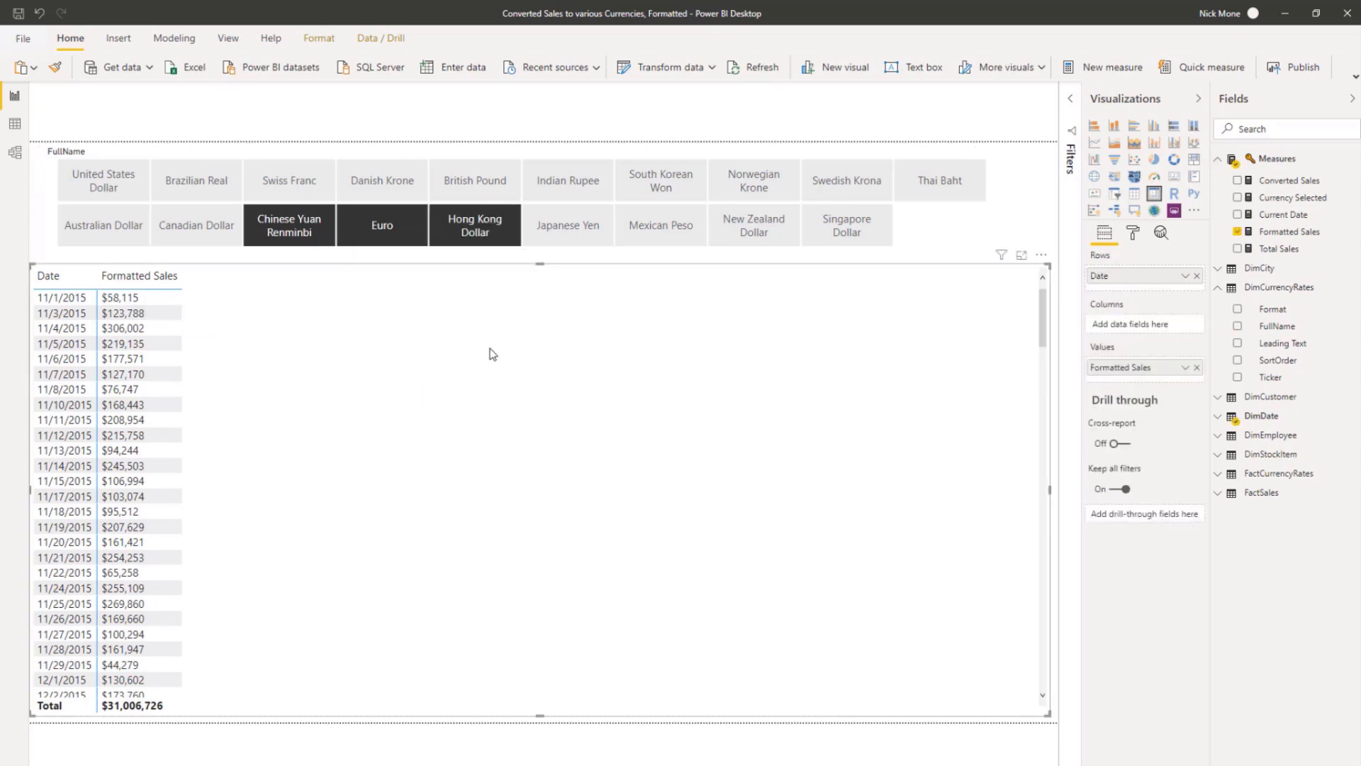
{"action": "left_click", "coordinate": [299, 225]}
{"action": "left_click", "coordinate": [482, 226]}
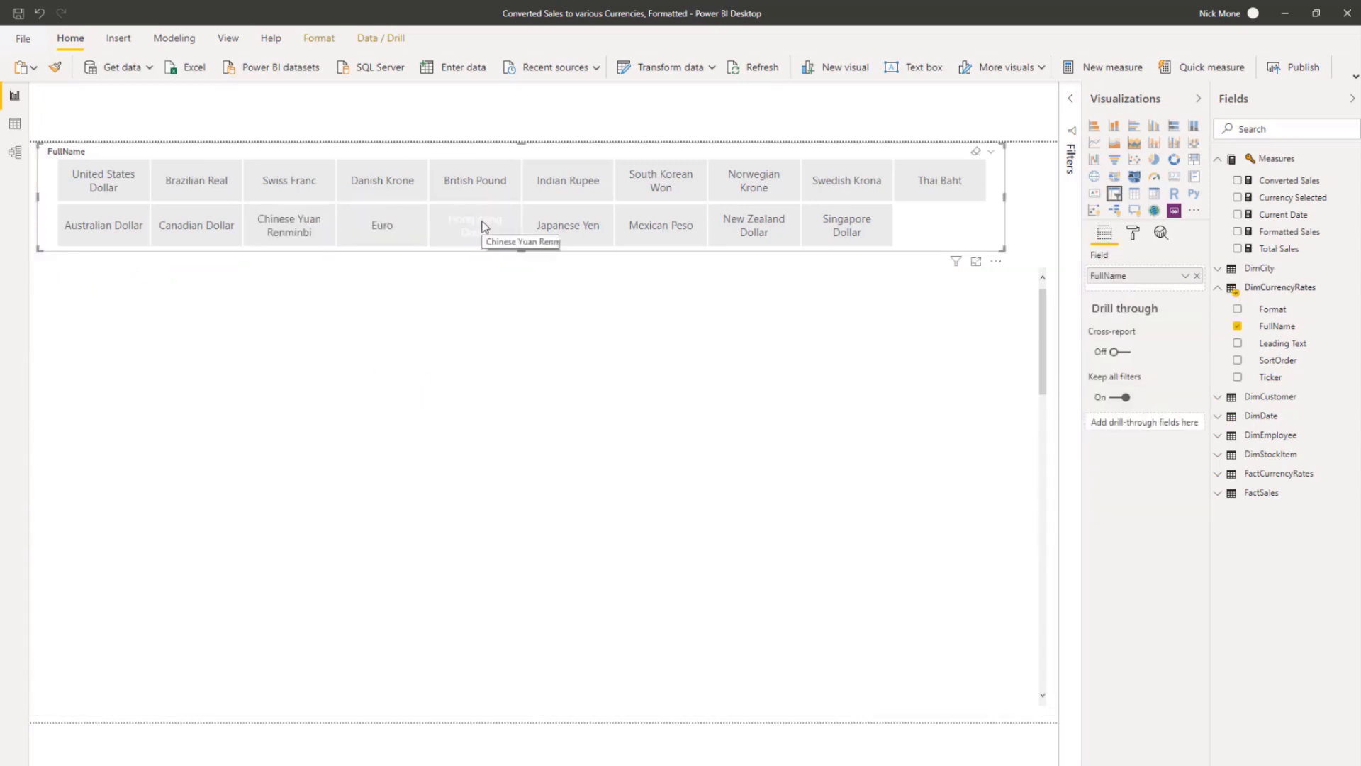
{"action": "left_click", "coordinate": [845, 218]}
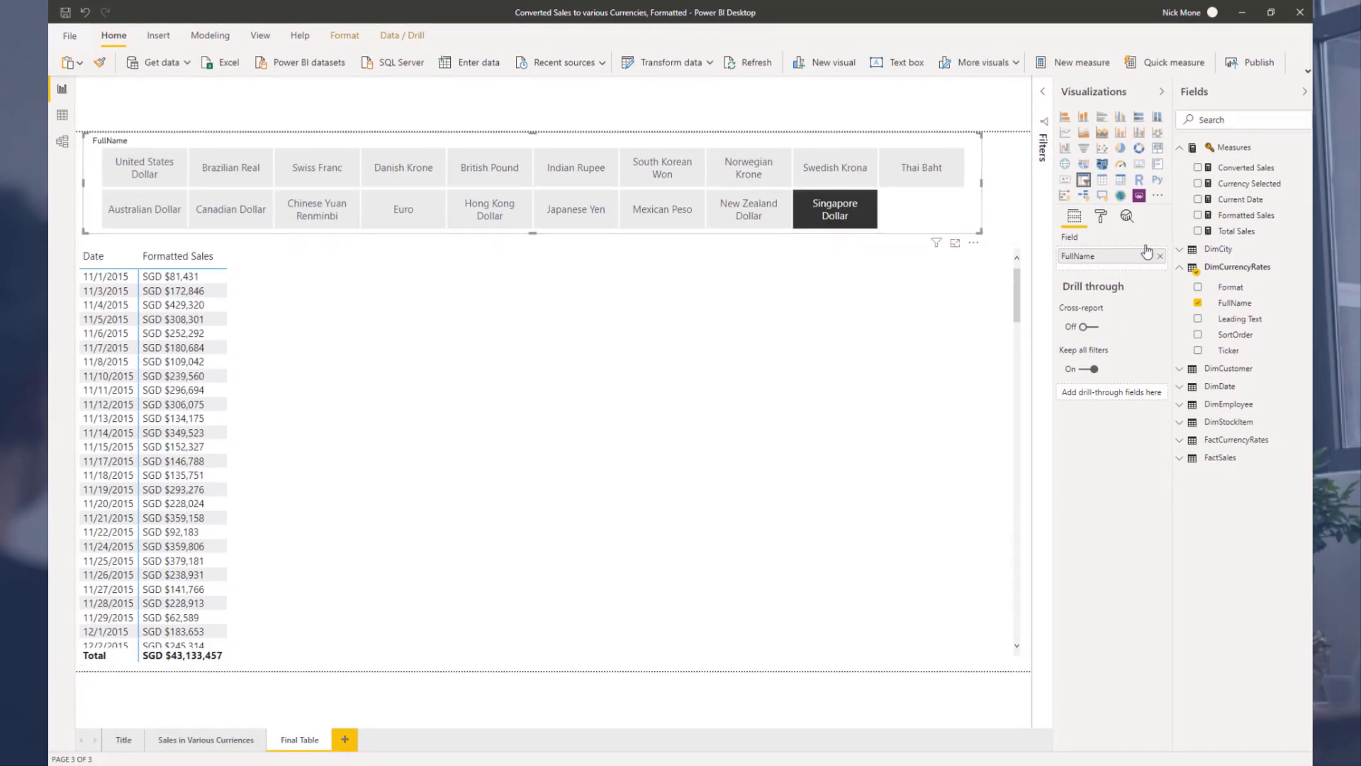
{"action": "left_click", "coordinate": [1272, 220]}
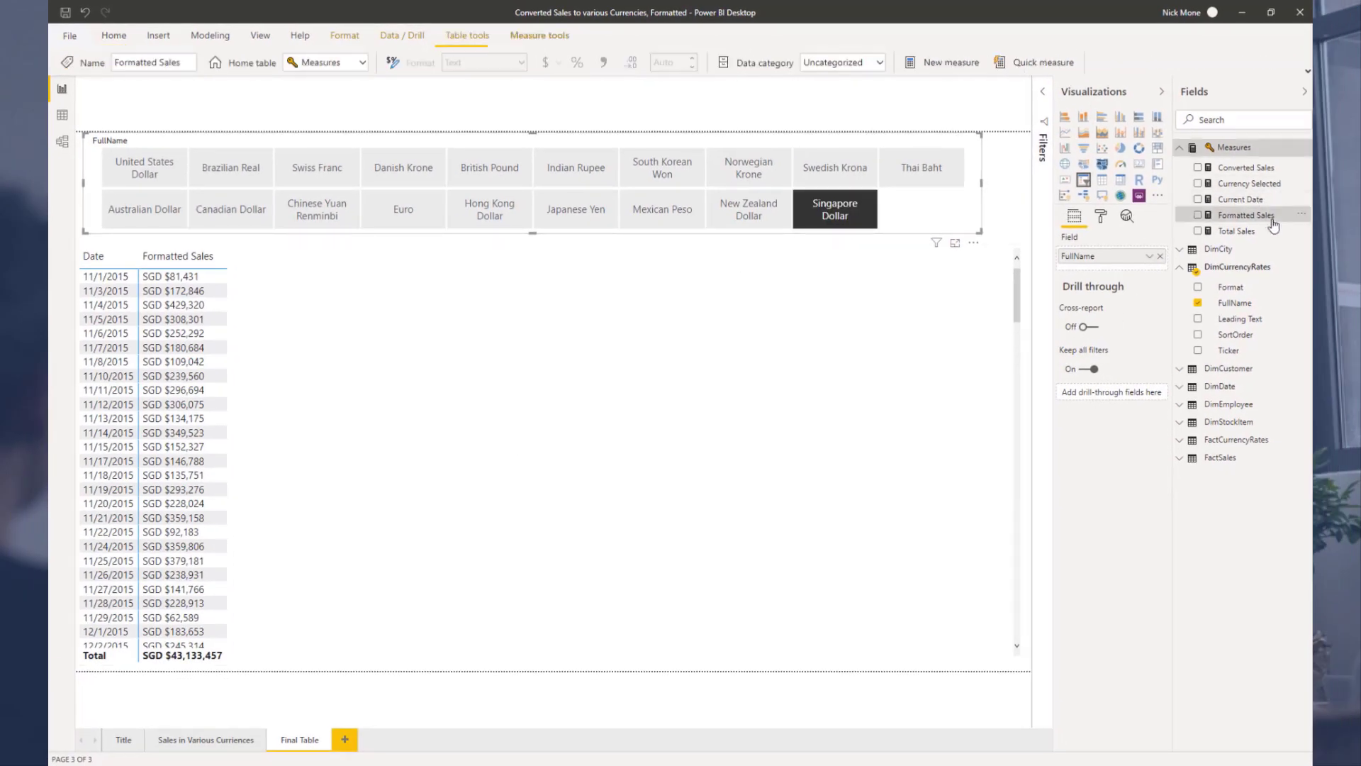
{"action": "left_click", "coordinate": [500, 252]}
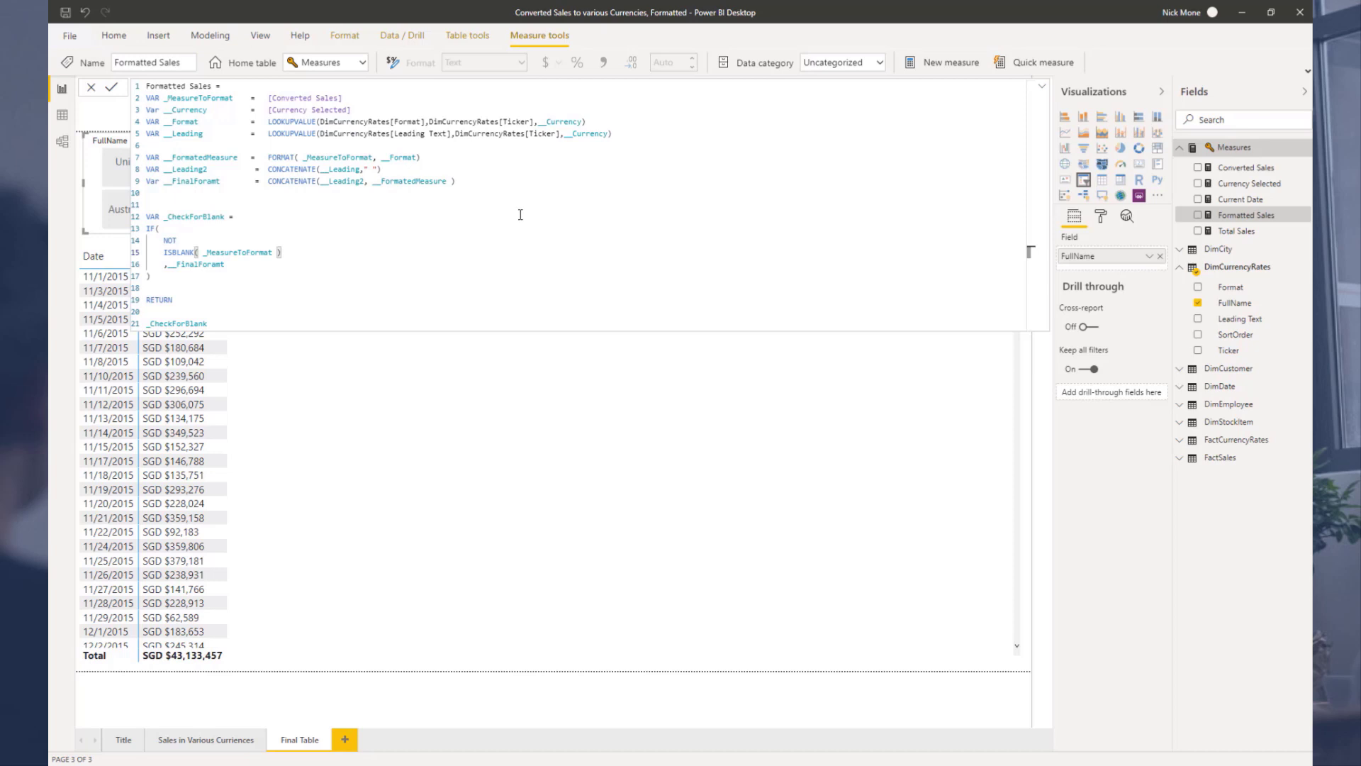
{"action": "left_click", "coordinate": [1043, 86]}
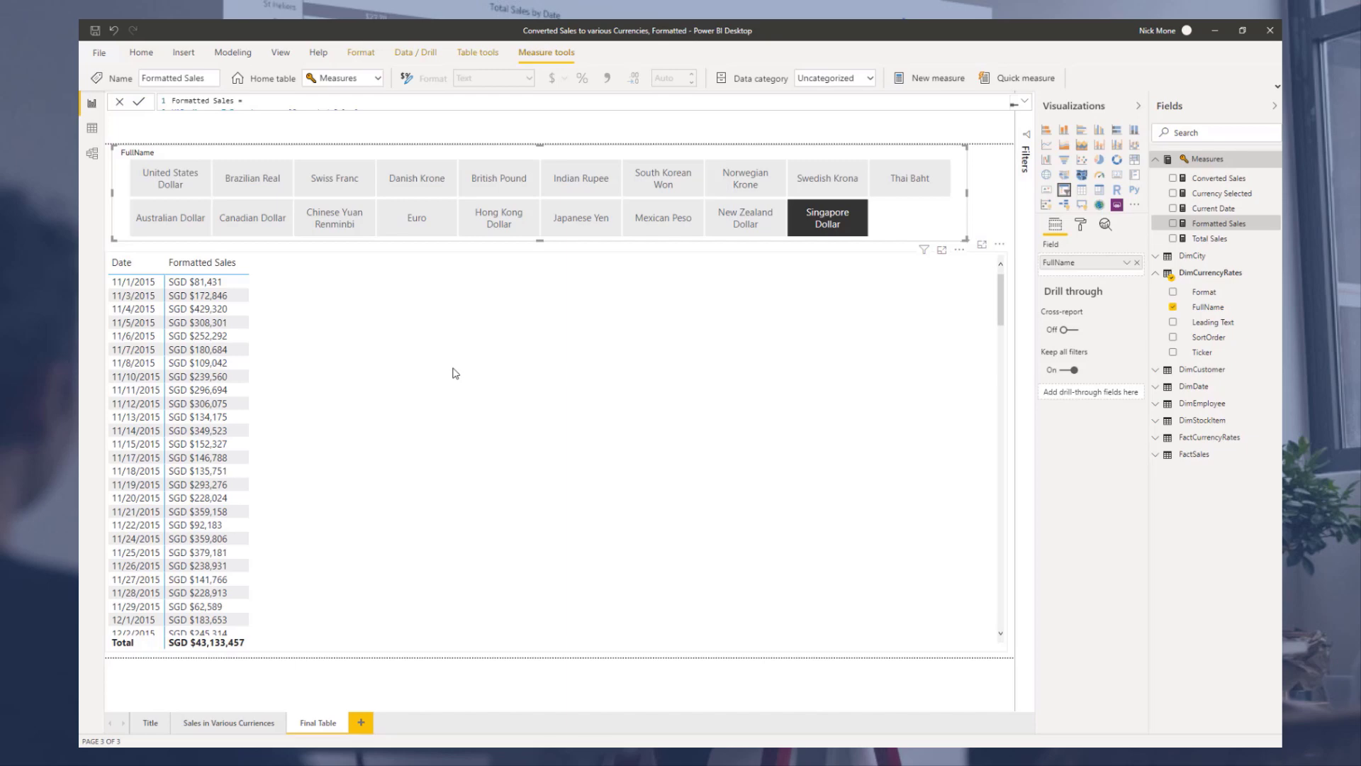
{"action": "left_click", "coordinate": [455, 373]}
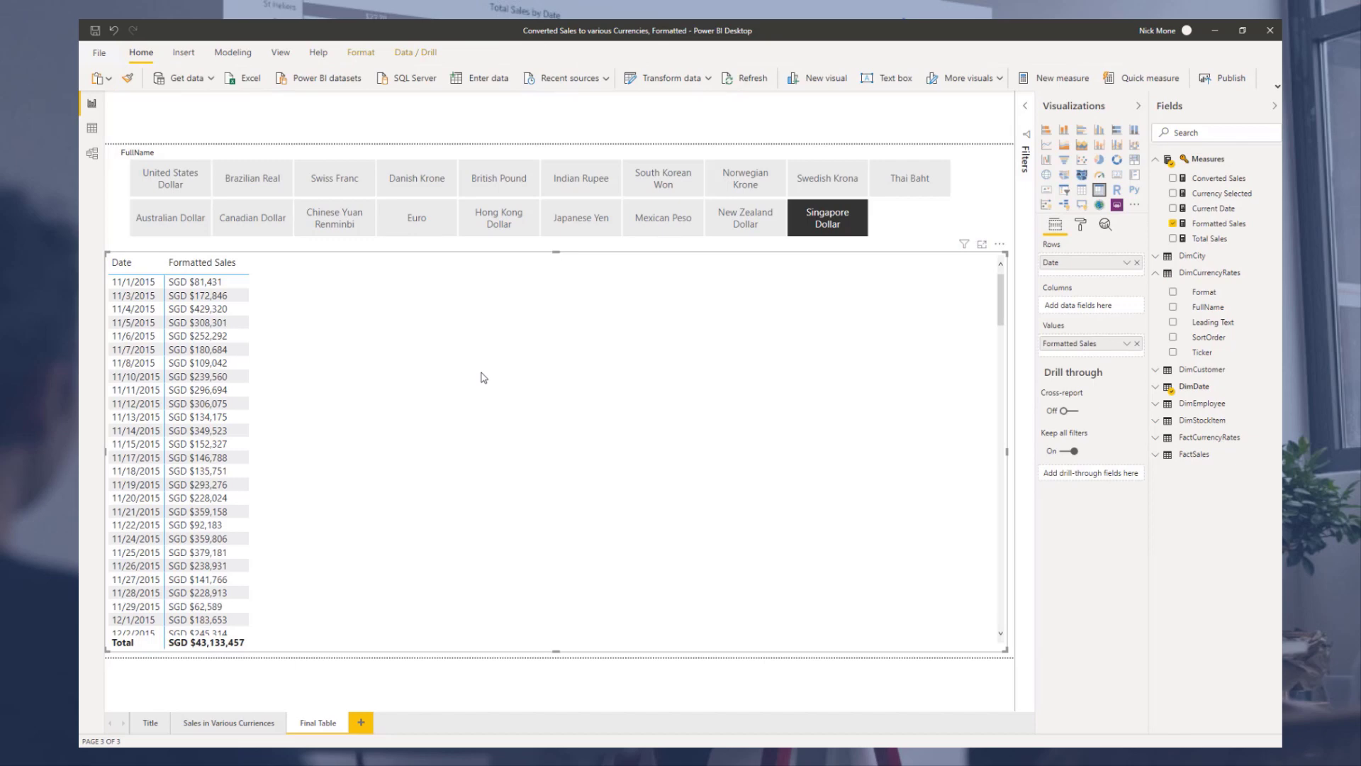